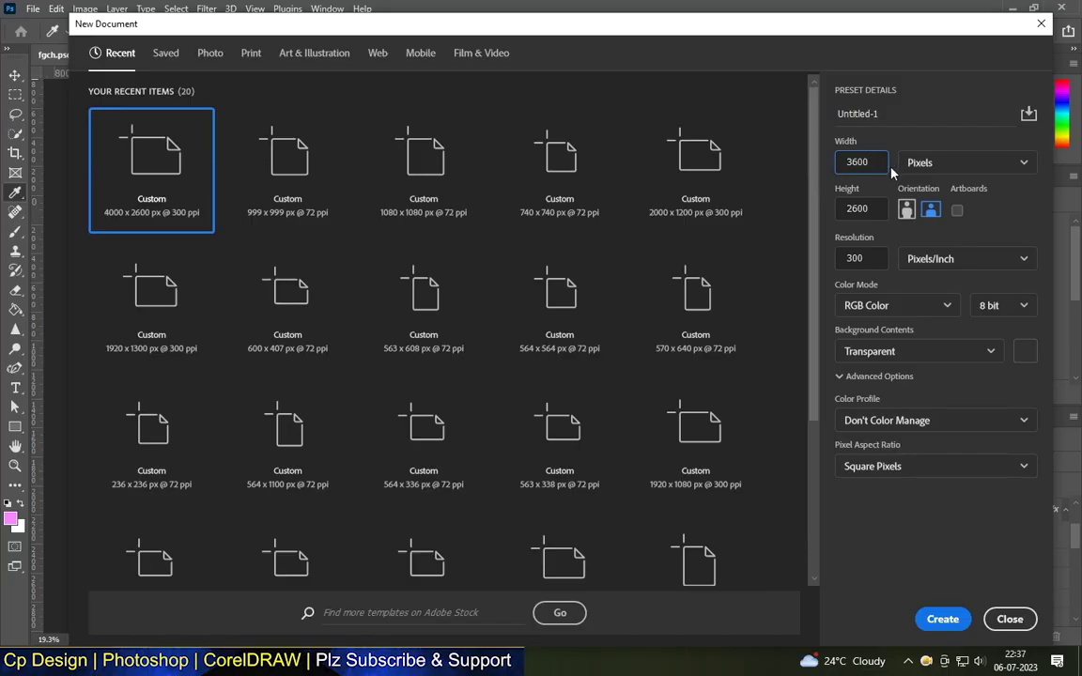
Step: Enter a 3600 × 2100 px, 300 ppi RGB canvas with transparent background in New Document
text(3600)
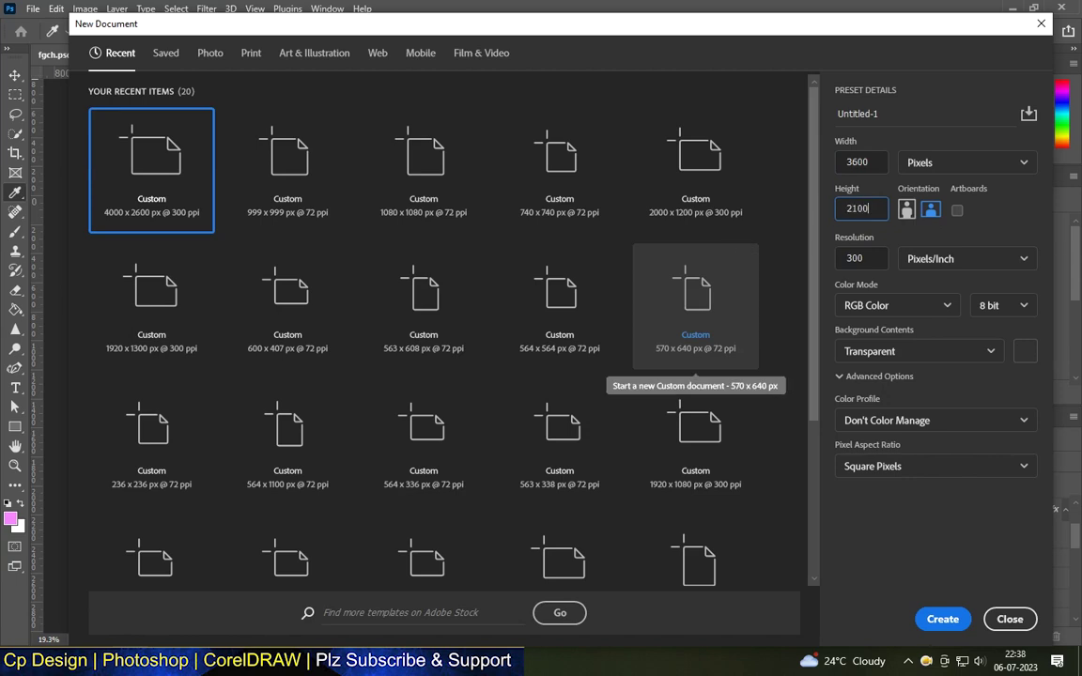
Step: Create the document and add a pink #f784ff Solid Color fill layer
click(938, 620)
click(995, 636)
click(982, 343)
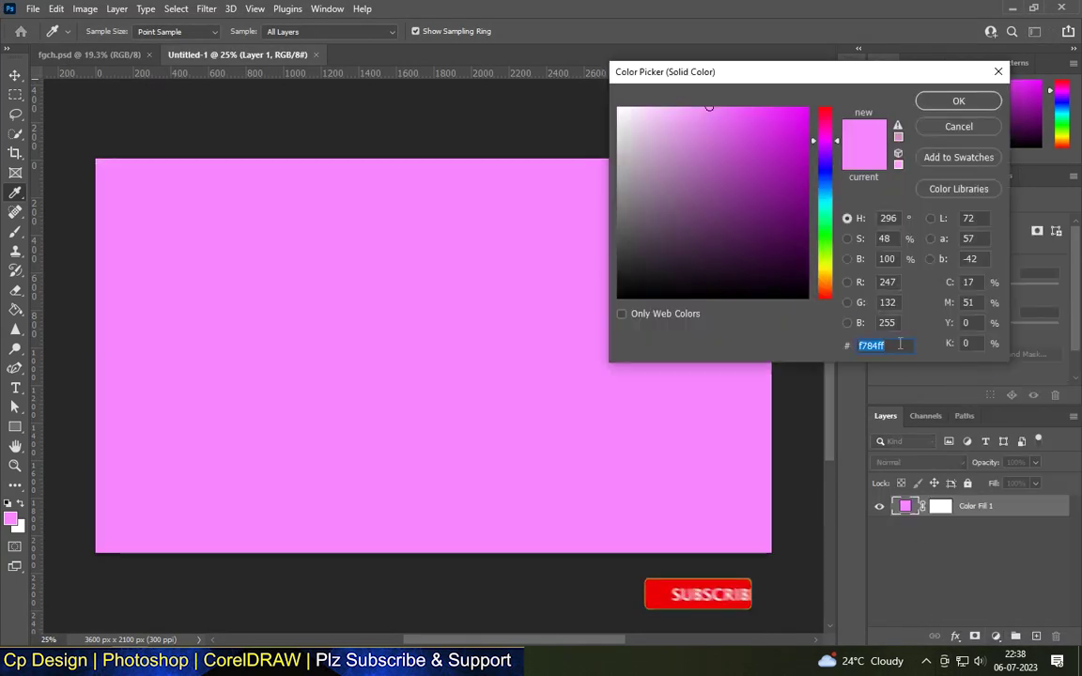
click(958, 101)
Step: Fit the whole canvas in view and switch to the Type tool
key(ctrl+minus)
key(v)
key(ctrl+0)
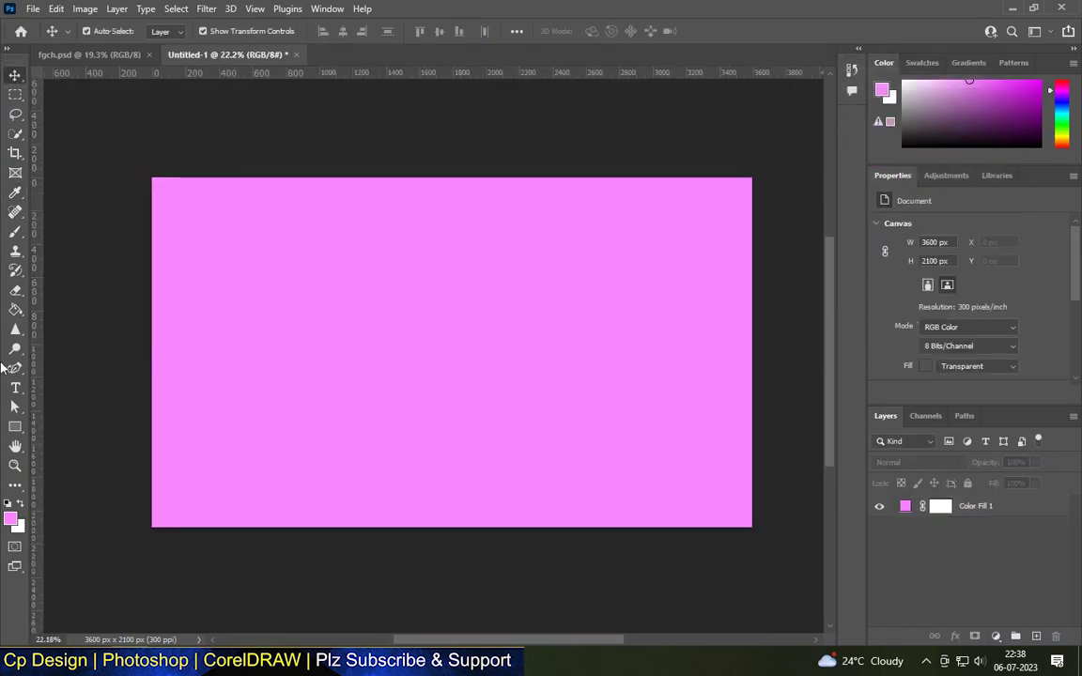
key(t)
key(ctrl+plus)
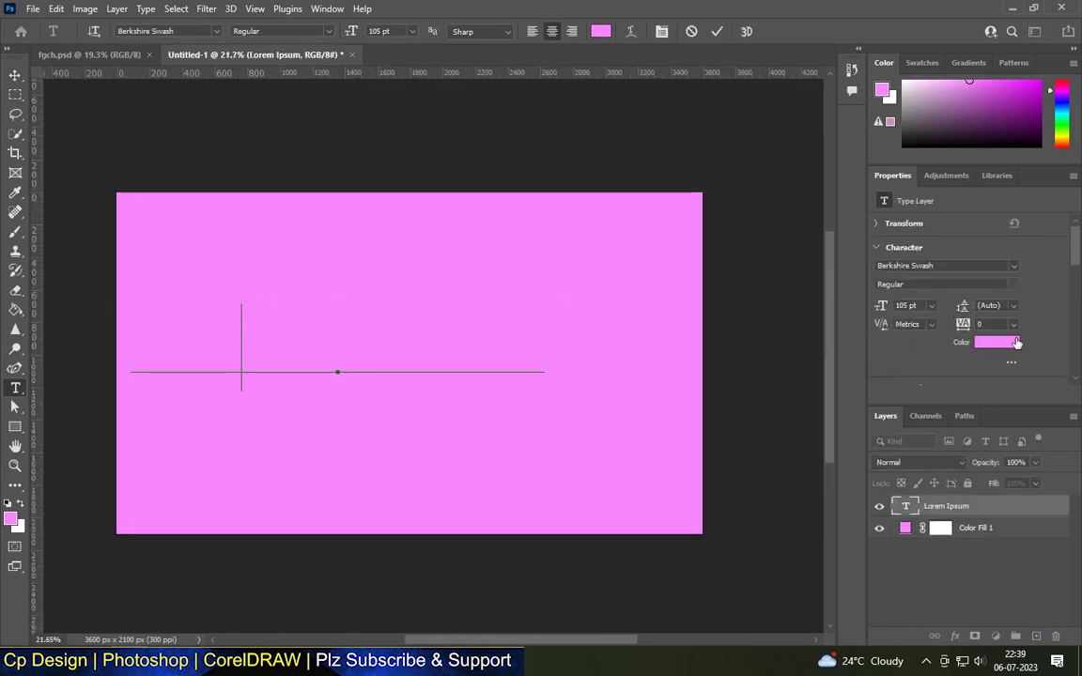
Step: Set the text colour to dark purple and type 'Royalty'
click(997, 342)
click(799, 274)
click(959, 99)
text(Royalty)
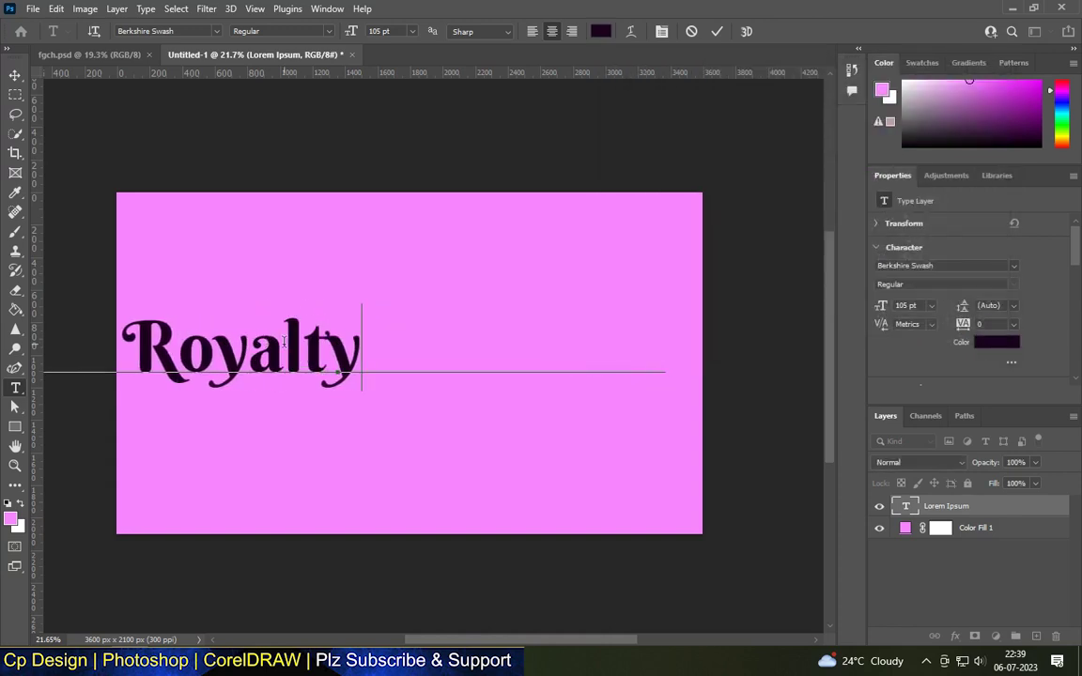
Step: Move Royalty to the canvas centre and delete the leftover placeholder text around it
click(15, 75)
drag(268, 357, 423, 371)
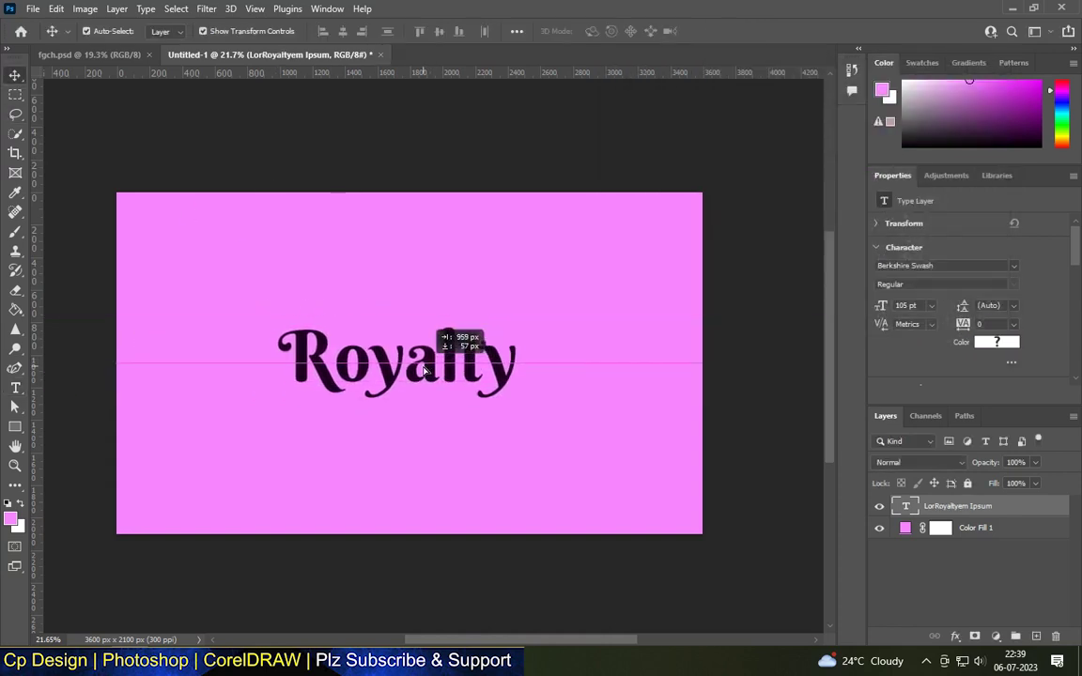
scroll(489, 353, down, 2)
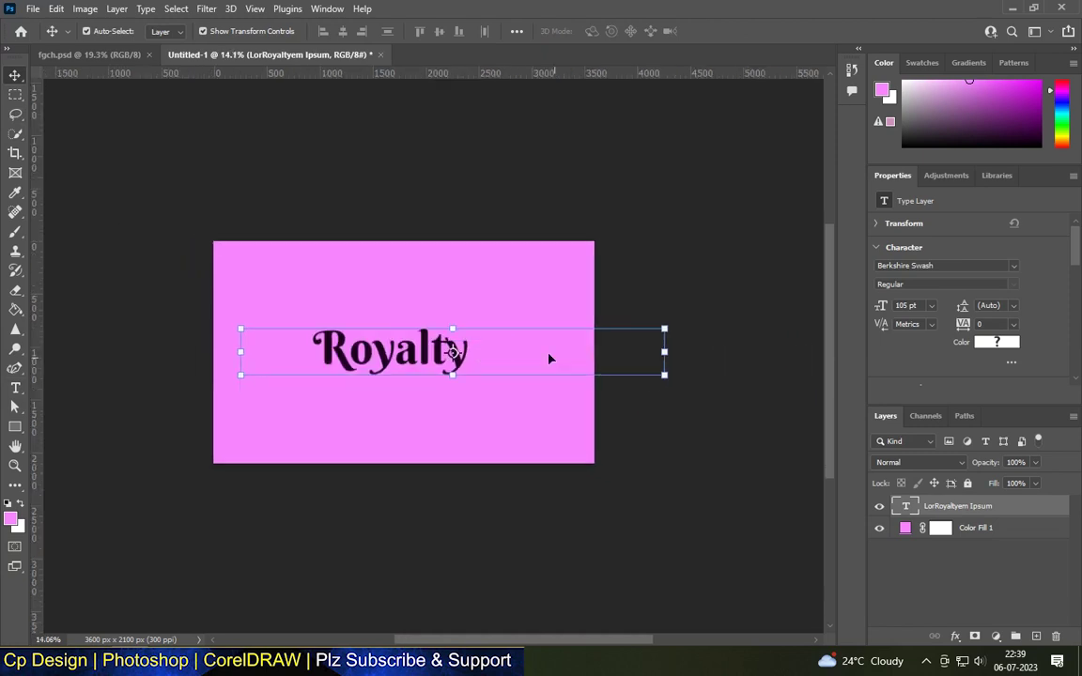
click(15, 388)
drag(468, 352, 742, 359)
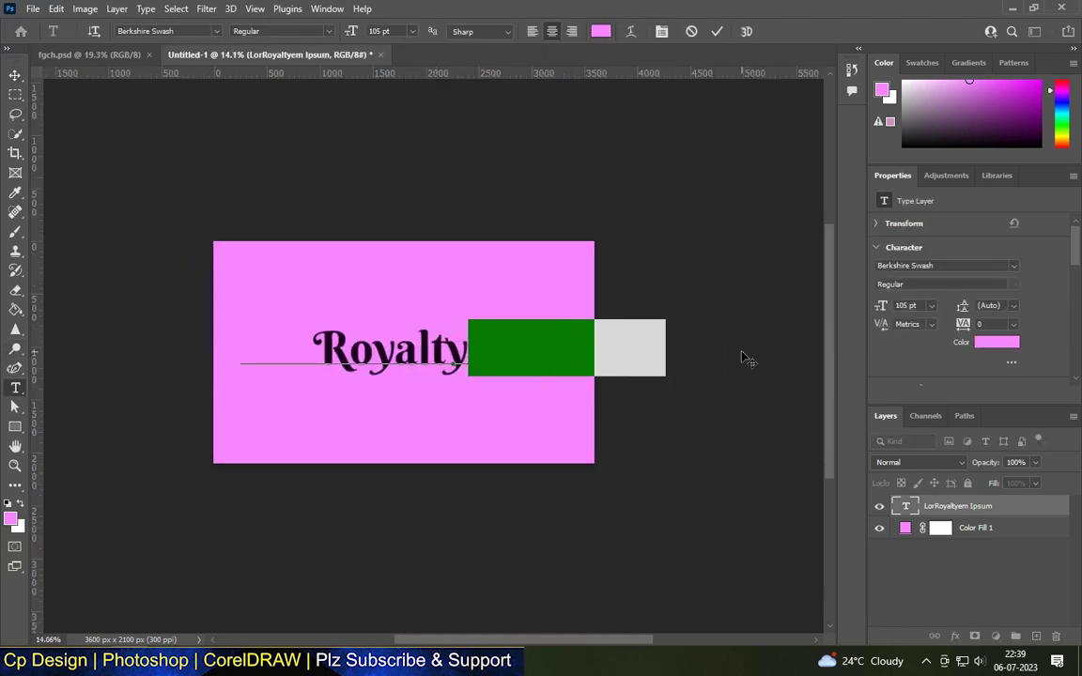
key(Delete)
drag(413, 350, 181, 351)
key(Delete)
scroll(57, 120, up, 1)
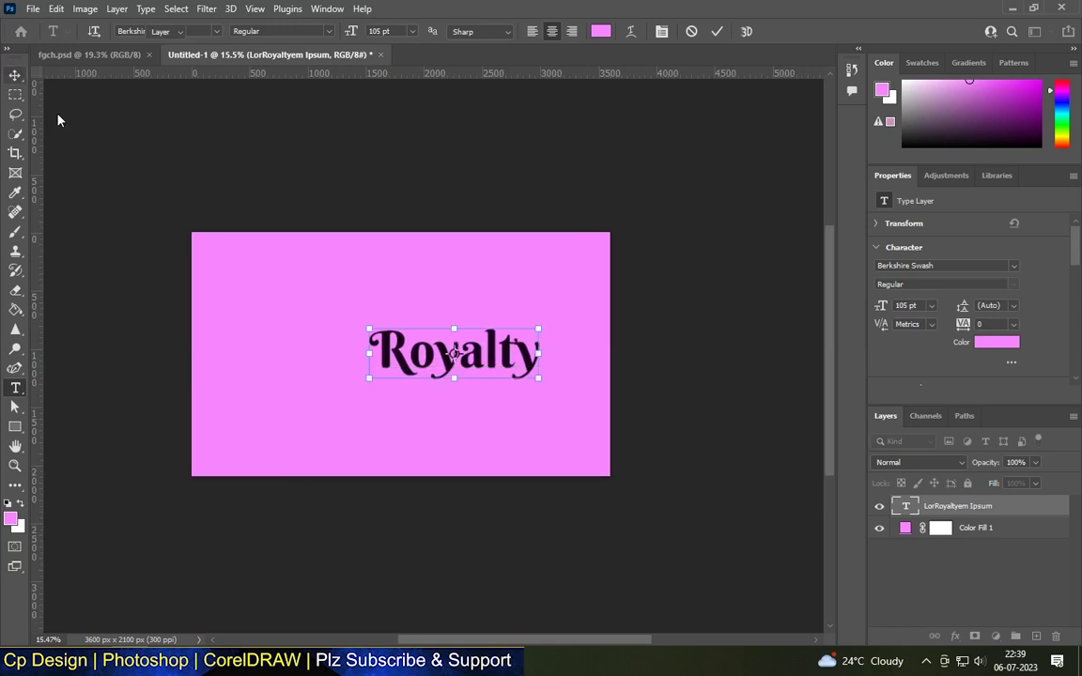
Step: Scale the Royalty text to about double size, centred on the canvas
click(15, 75)
drag(584, 335, 592, 270)
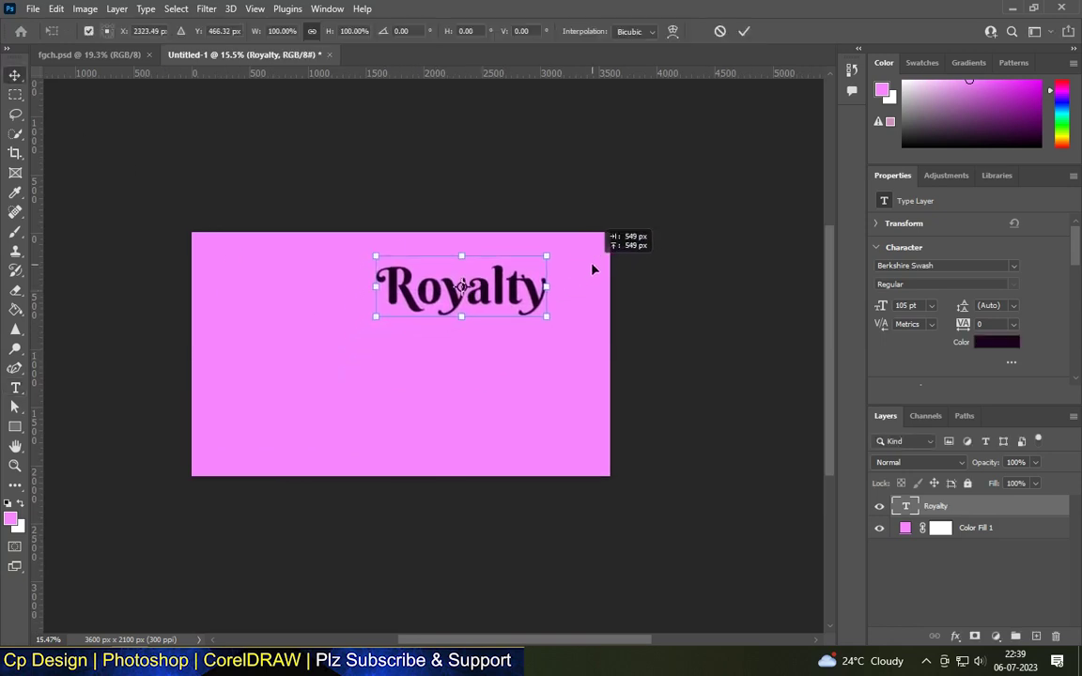
drag(375, 317, 223, 373)
drag(423, 321, 440, 361)
key(Return)
scroll(379, 361, up, 2)
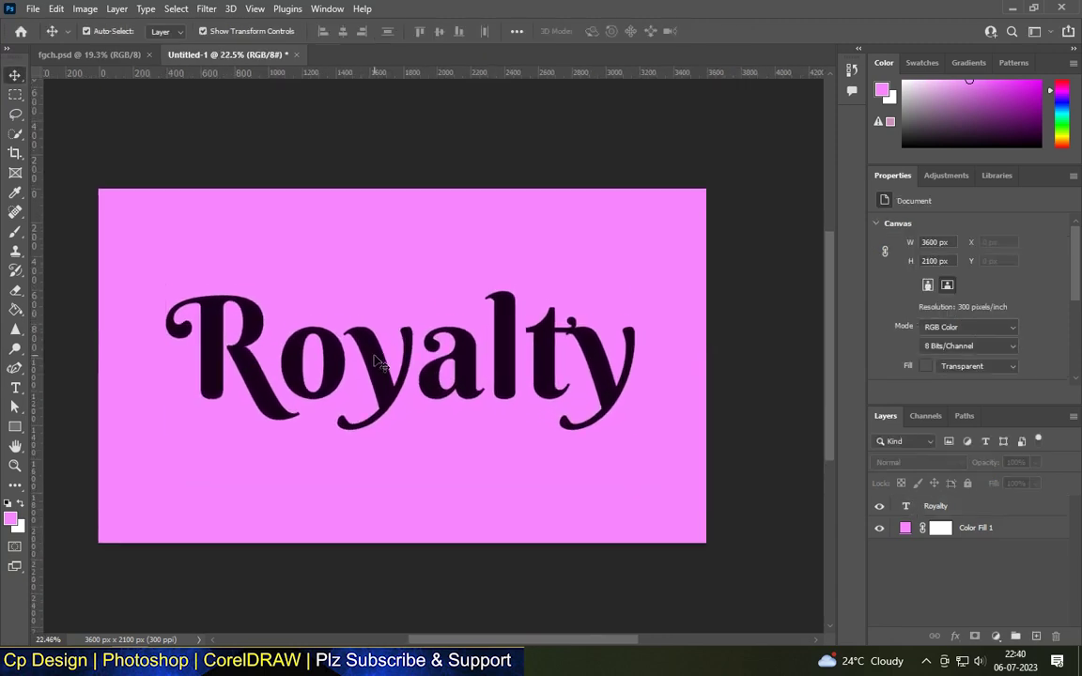
scroll(378, 362, down, 1)
Step: Recolour the Royalty text dark purple 280045
click(413, 357)
click(994, 343)
text(2800)
click(864, 158)
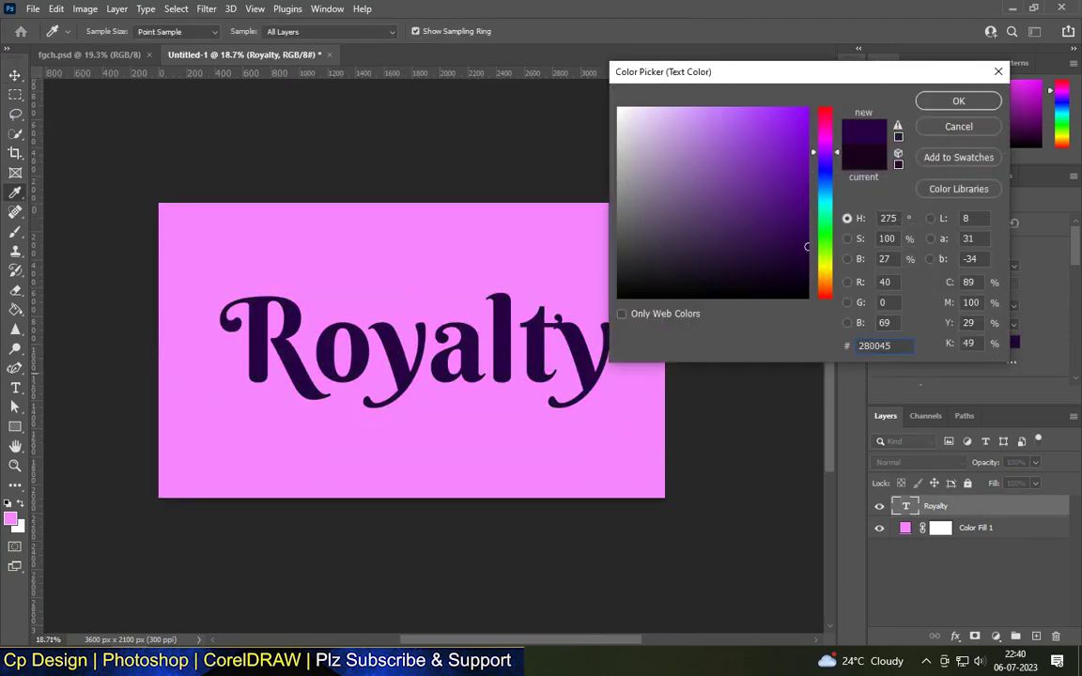
click(958, 101)
Step: Reselect the Royalty layer and open its Layer Style settings
click(686, 314)
scroll(474, 366, down, 1)
scroll(475, 366, up, 1)
click(982, 512)
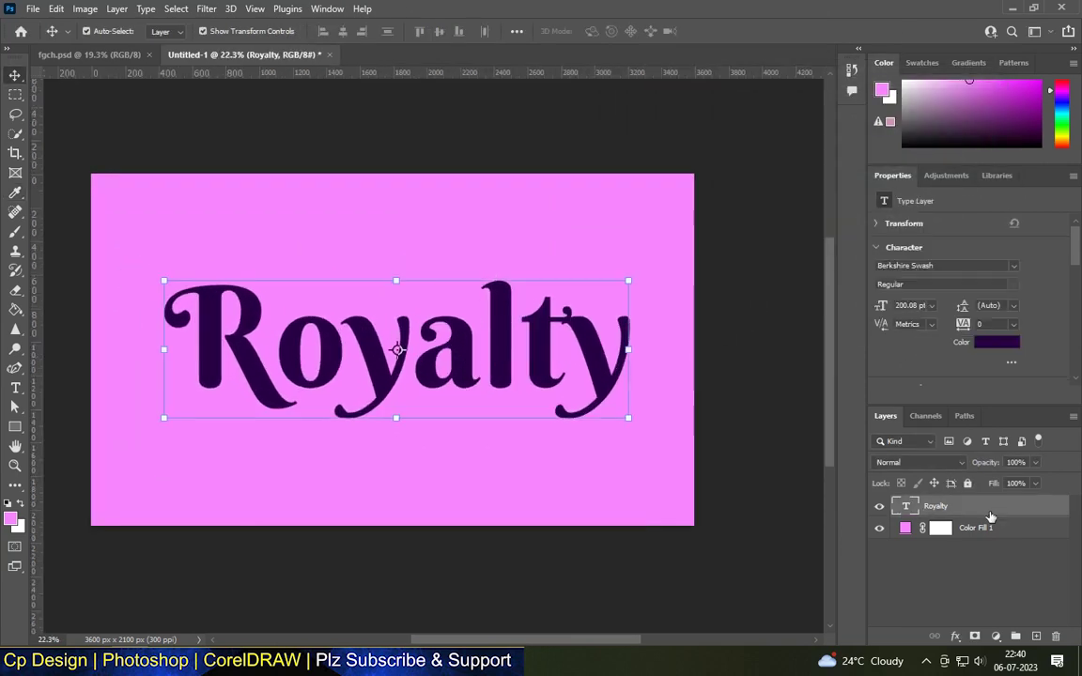
double_click(982, 507)
Step: Add a Drop Shadow to Royalty coloured 280045
click(508, 496)
click(557, 445)
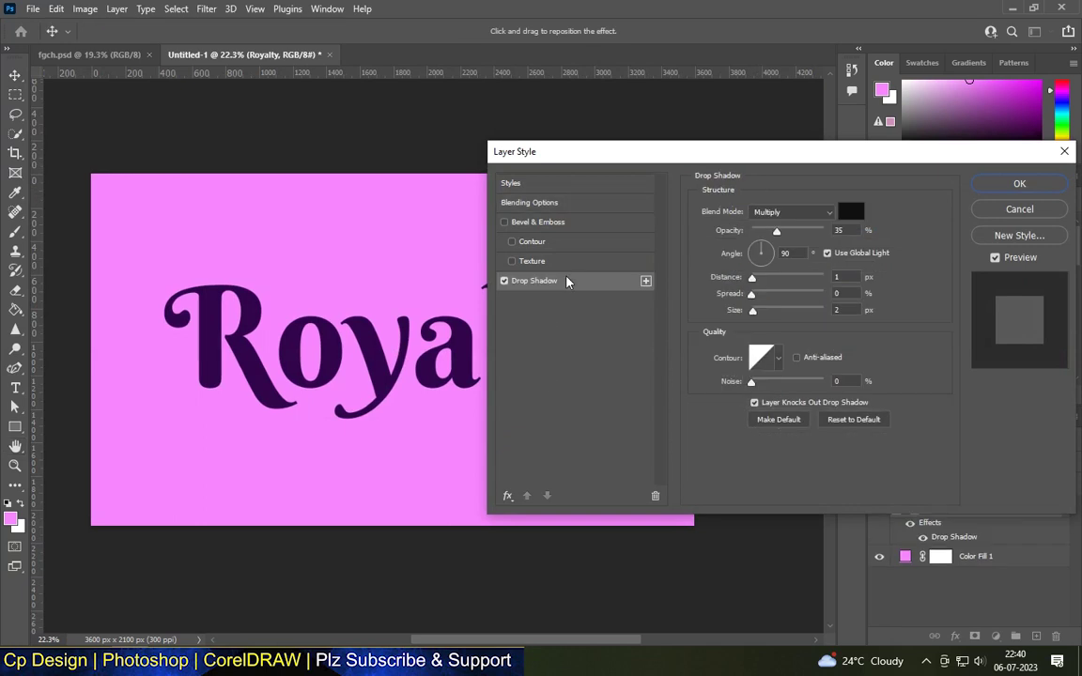
click(853, 213)
double_click(895, 347)
text(28)
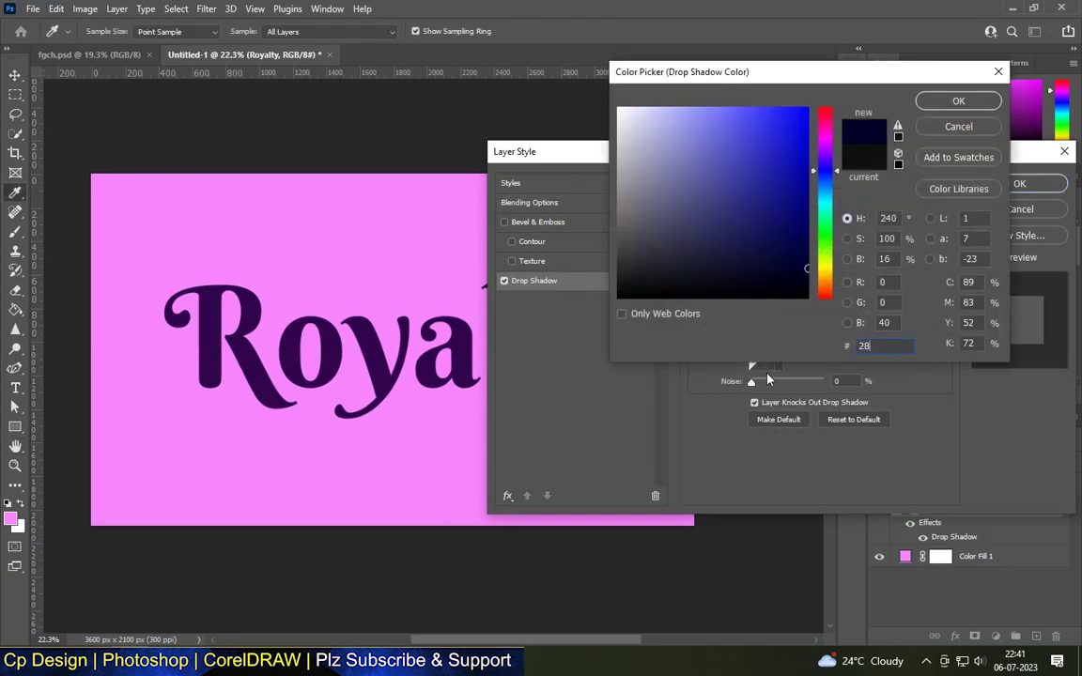
text(0045)
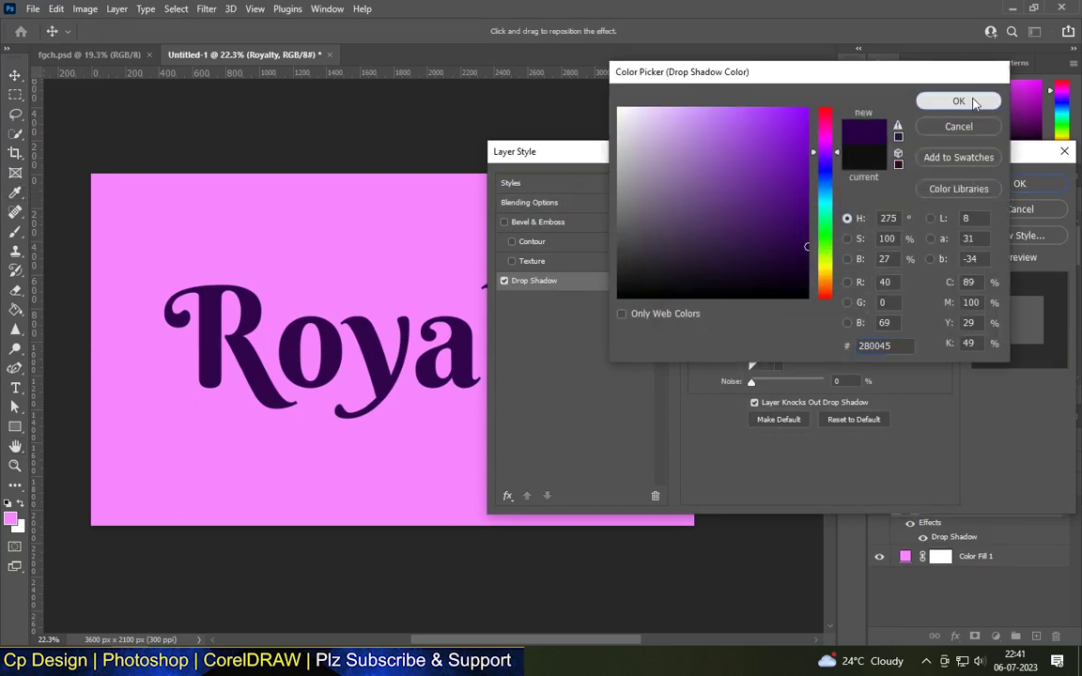
click(959, 101)
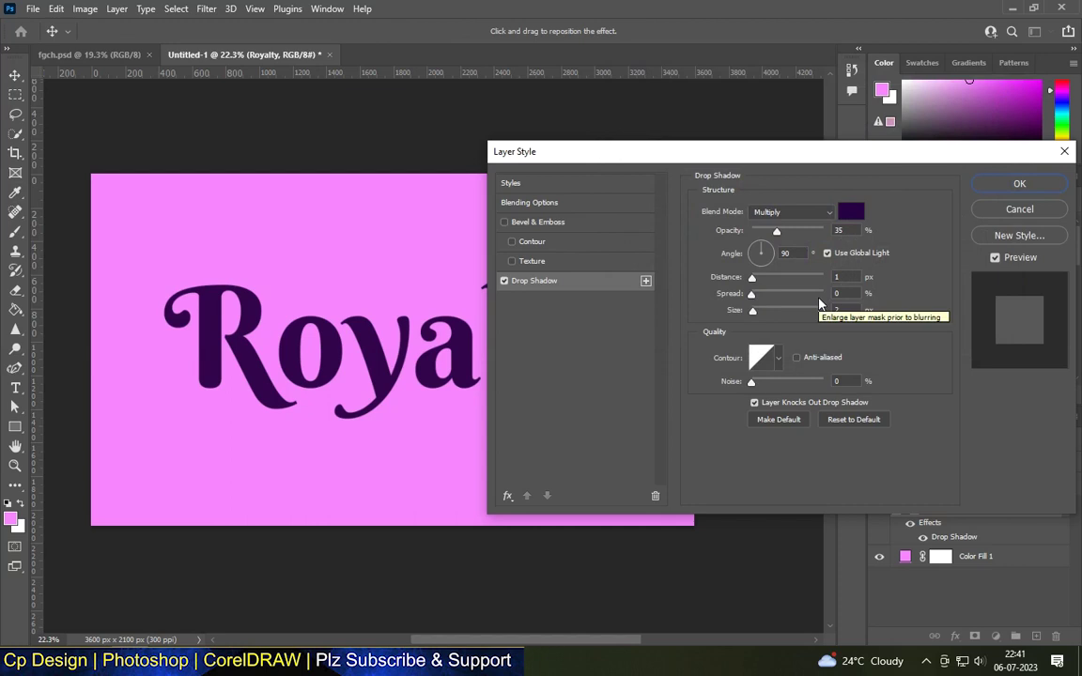
Step: Set the shadow to Normal blend, 56% opacity, 43 px distance, 35 px size
drag(727, 230, 747, 231)
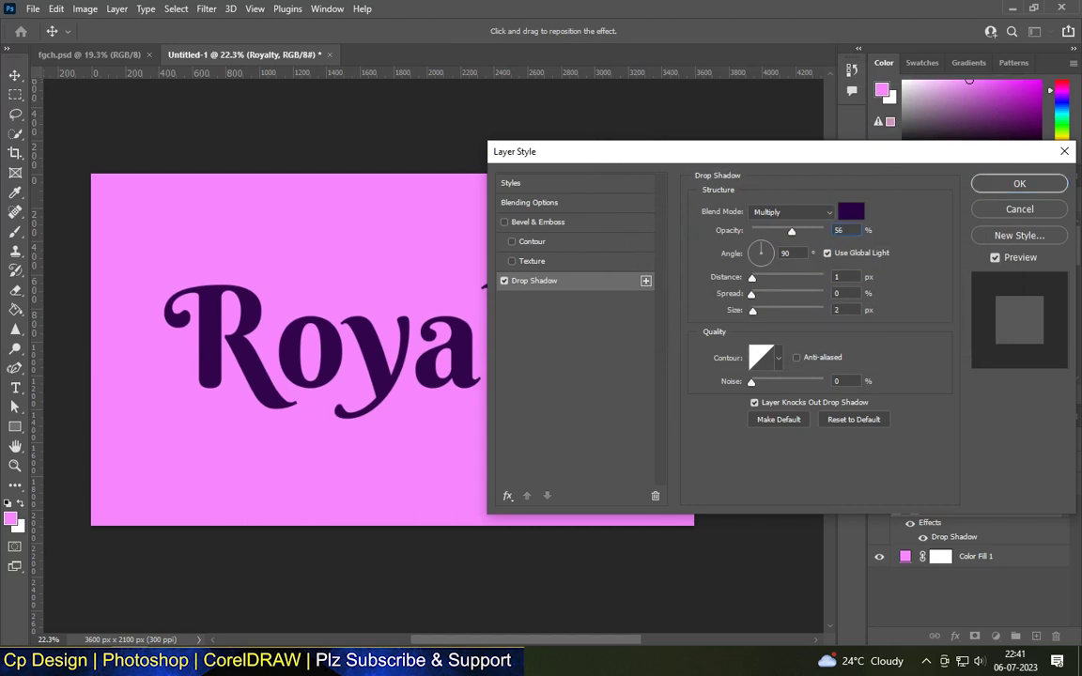
click(787, 212)
click(775, 226)
click(752, 277)
key(Tab)
drag(752, 277, 783, 277)
text(35)
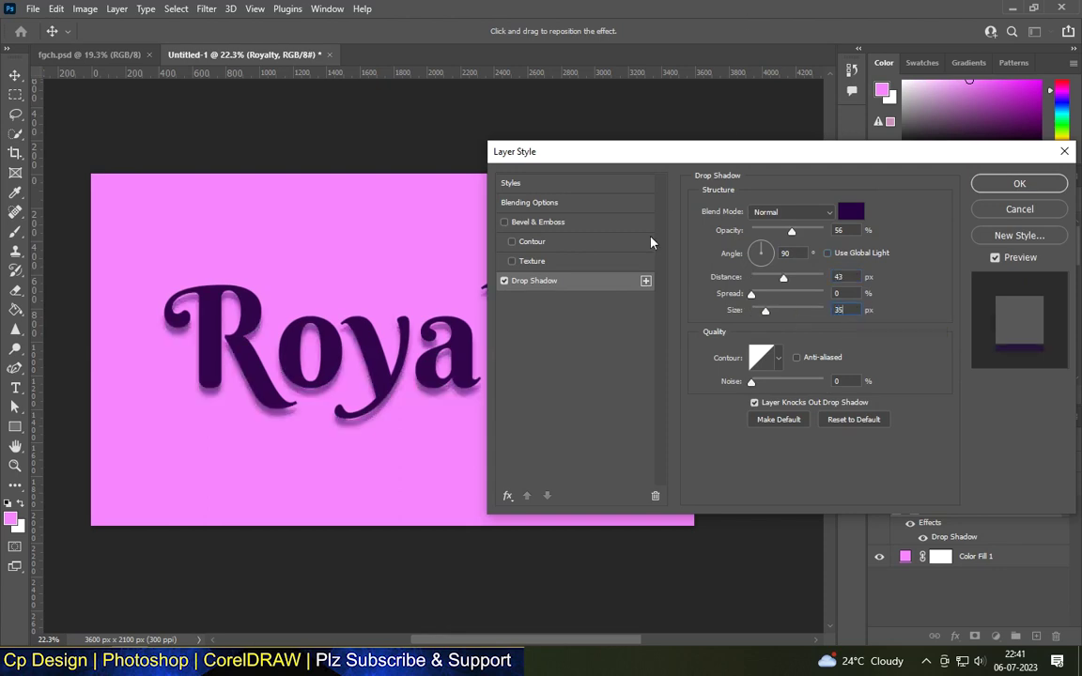
Step: Add two drop shadow copies, setting the second to 52% opacity and 61 px distance
click(647, 281)
click(646, 281)
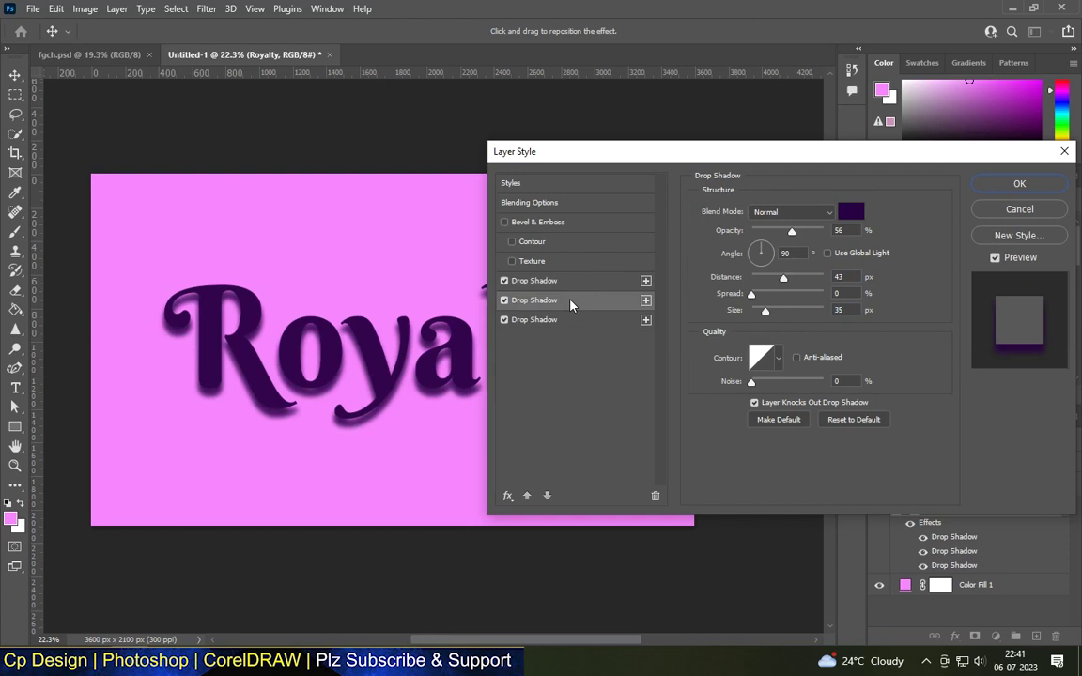
drag(791, 231, 789, 231)
drag(783, 279, 792, 278)
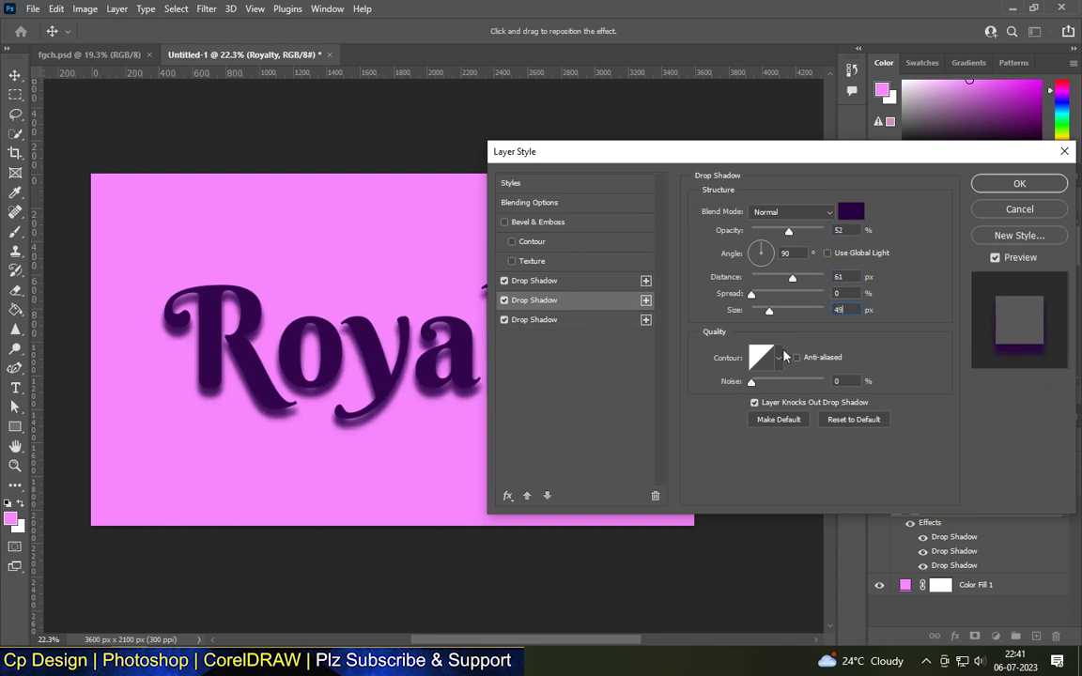
Step: Set the third drop shadow to 48% opacity, 87 px distance, 68 px size
click(589, 321)
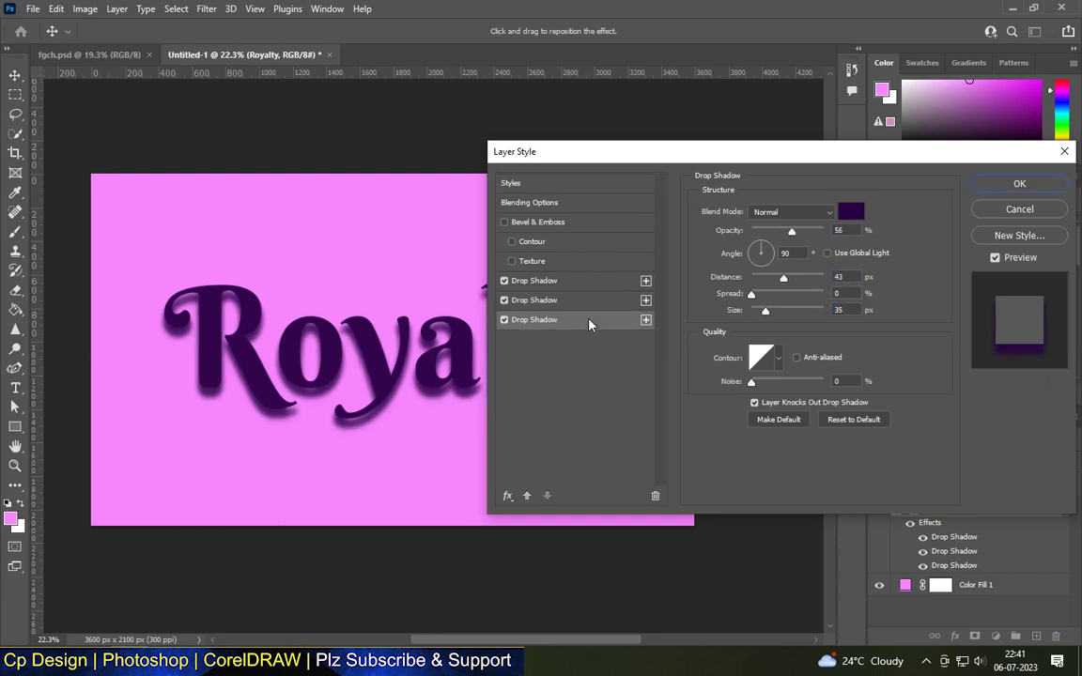
drag(796, 232, 786, 232)
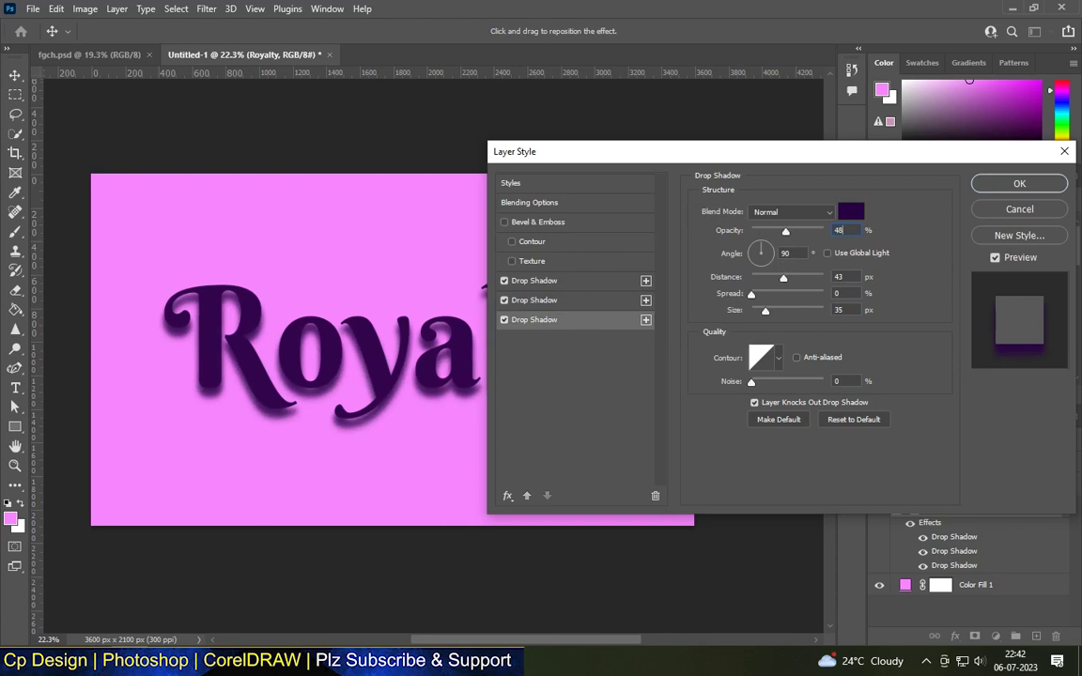
text(87)
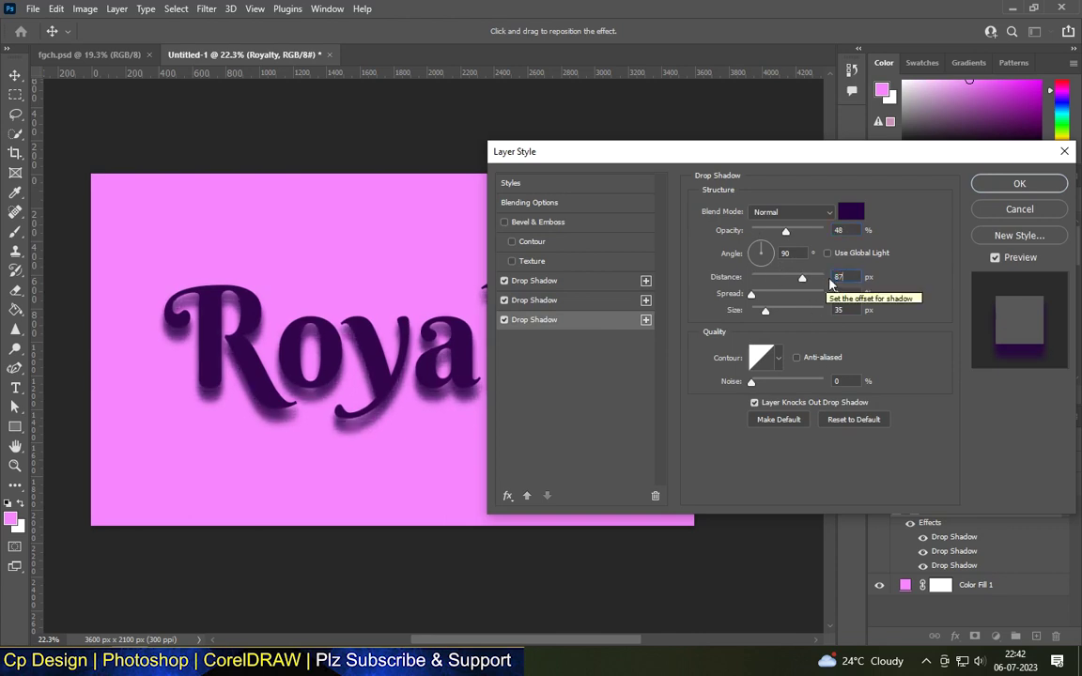
key(Tab)
key(Tab)
text(68)
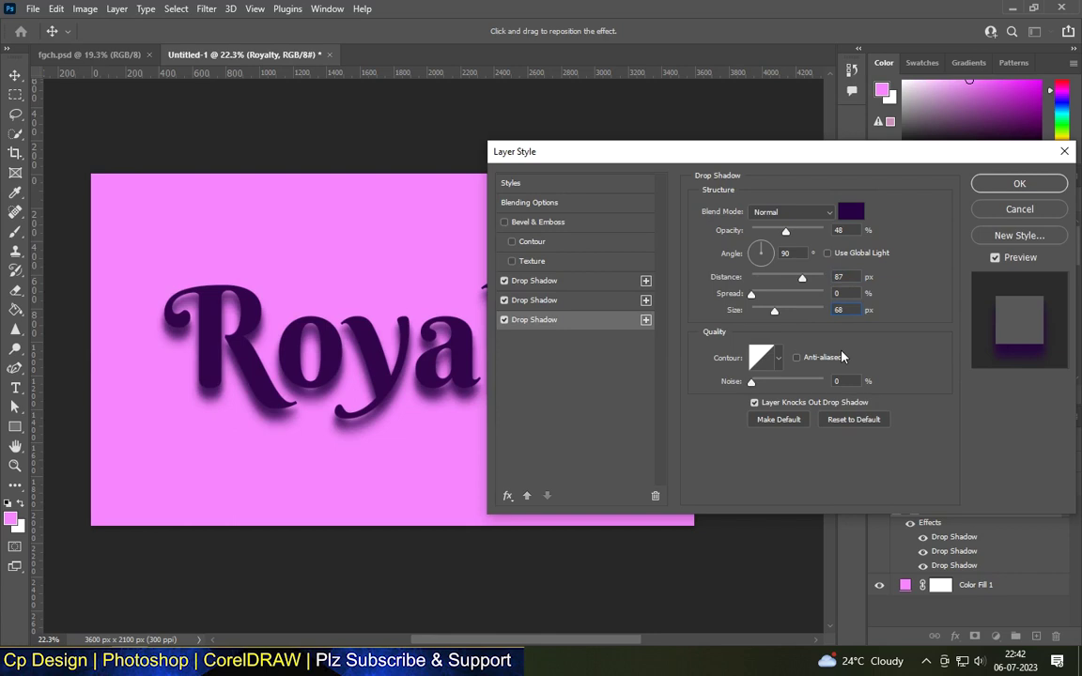
Step: Add a fourth drop shadow at 44% opacity, 123 px distance, 94 px size
click(646, 320)
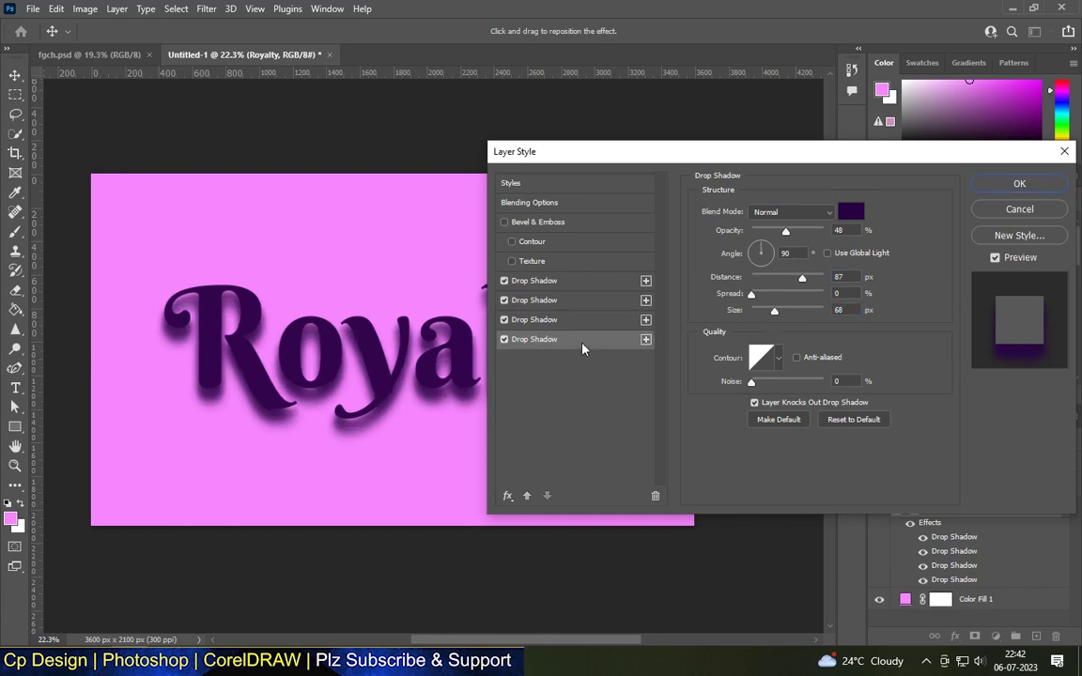
text(44)
key(Tab)
key(Tab)
text(123)
key(Tab)
key(Tab)
text(94)
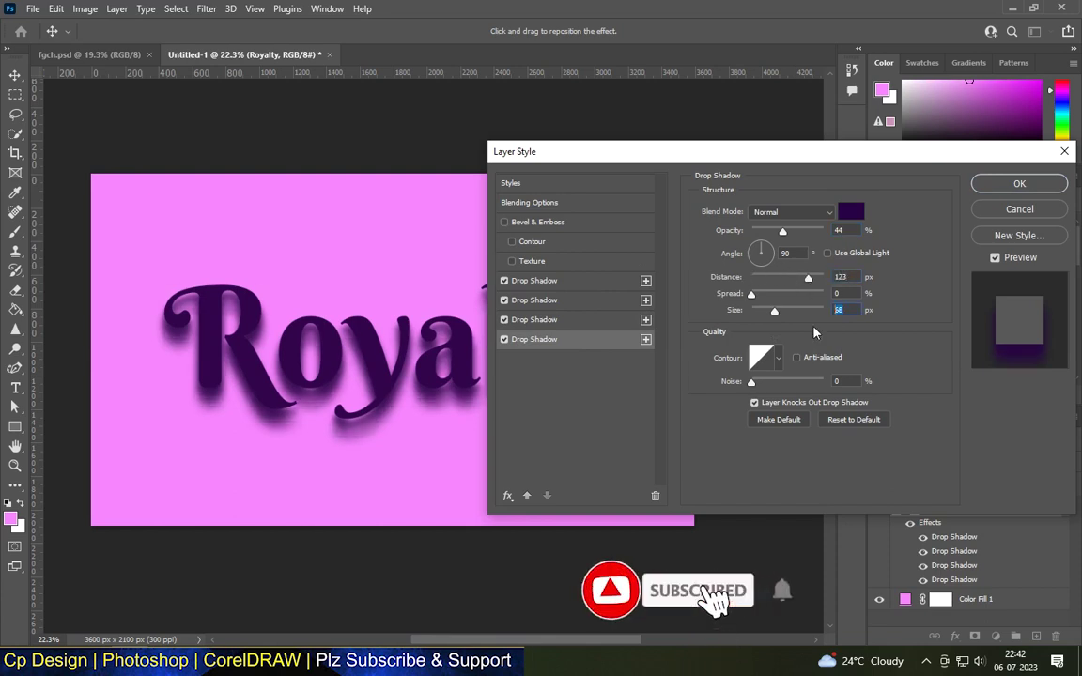
click(645, 339)
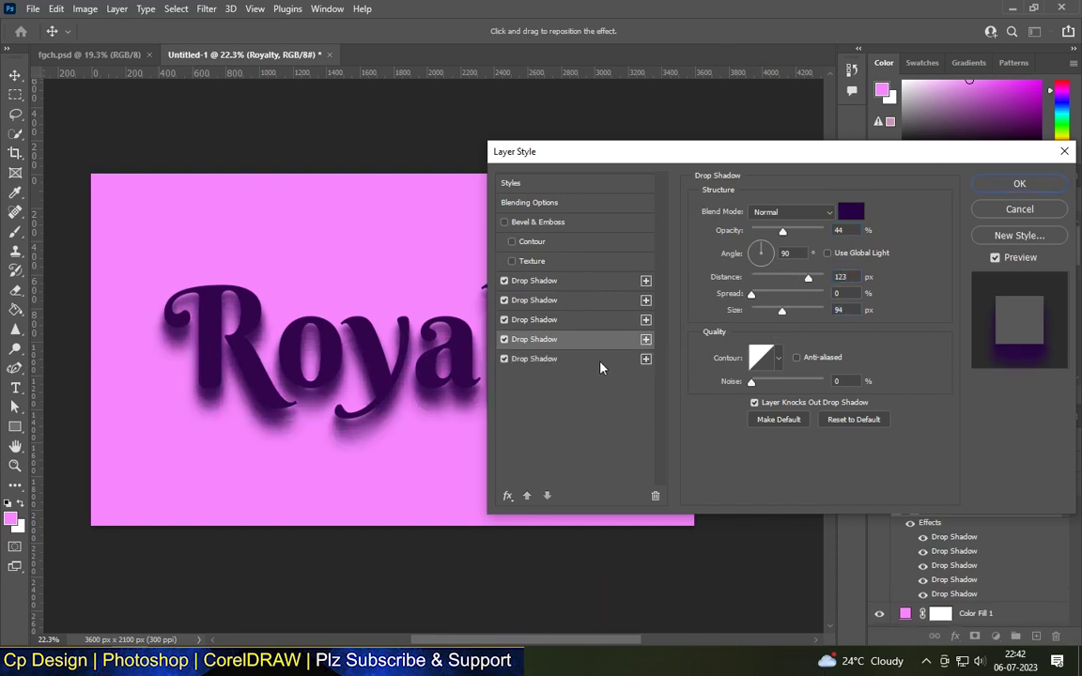
Step: Set the fifth drop shadow to 40% opacity, 173 px distance, 130 px size
click(779, 231)
key(Tab)
key(Tab)
text(173)
key(Tab)
key(Tab)
text(130)
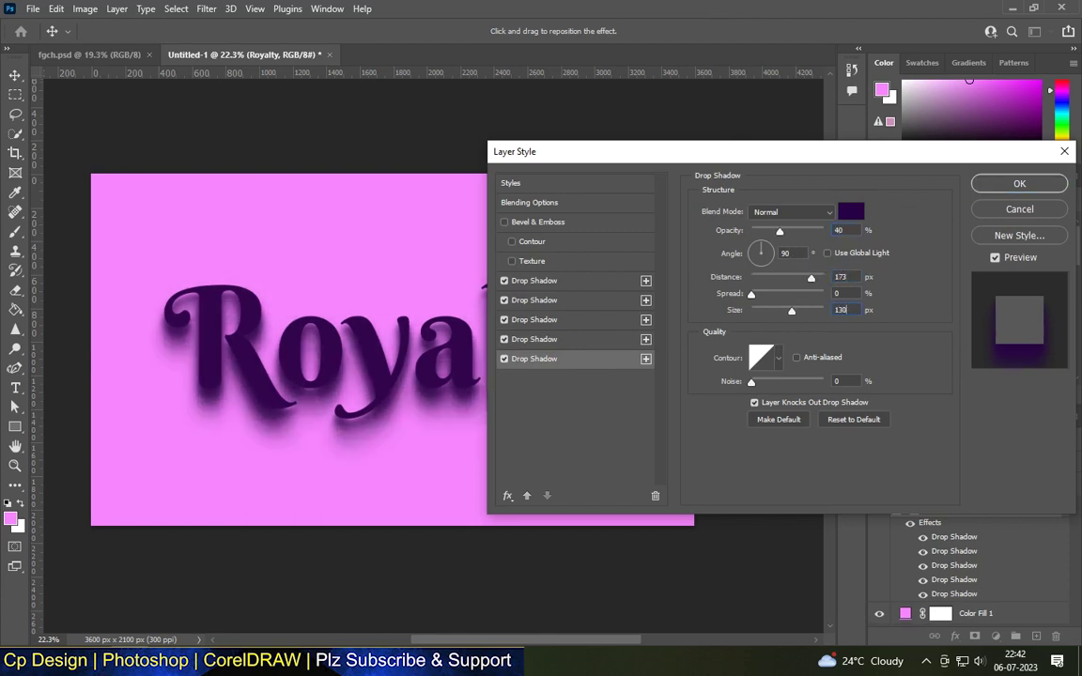
Step: Add a sixth drop shadow at 36% opacity, 244 px distance, 180 px size
click(646, 359)
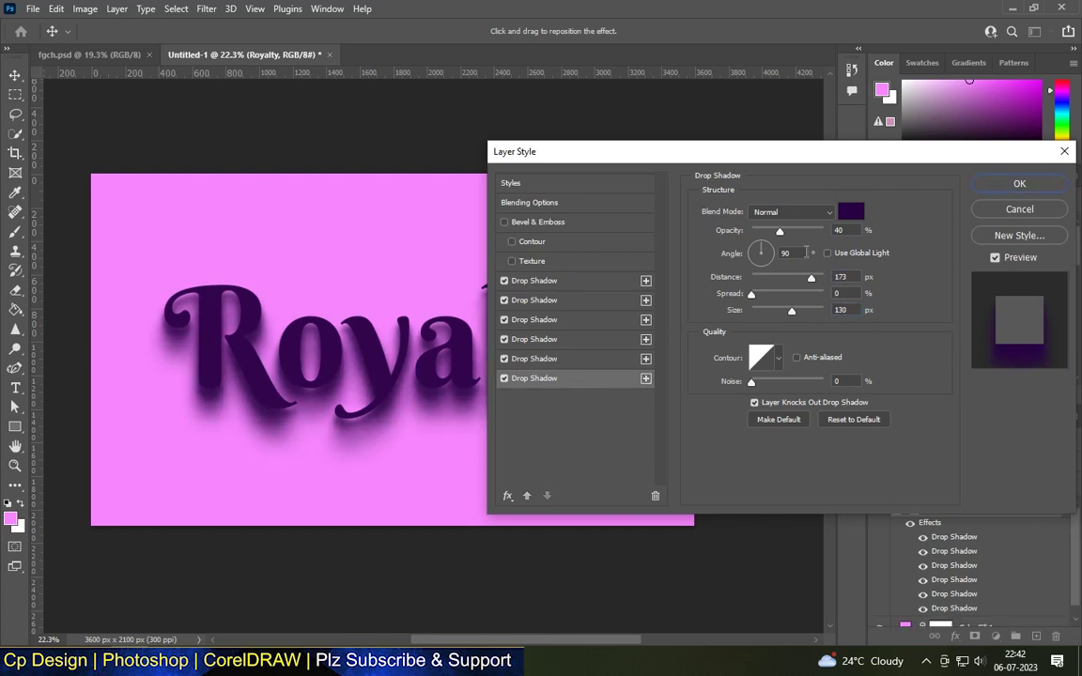
double_click(840, 231)
text(36)
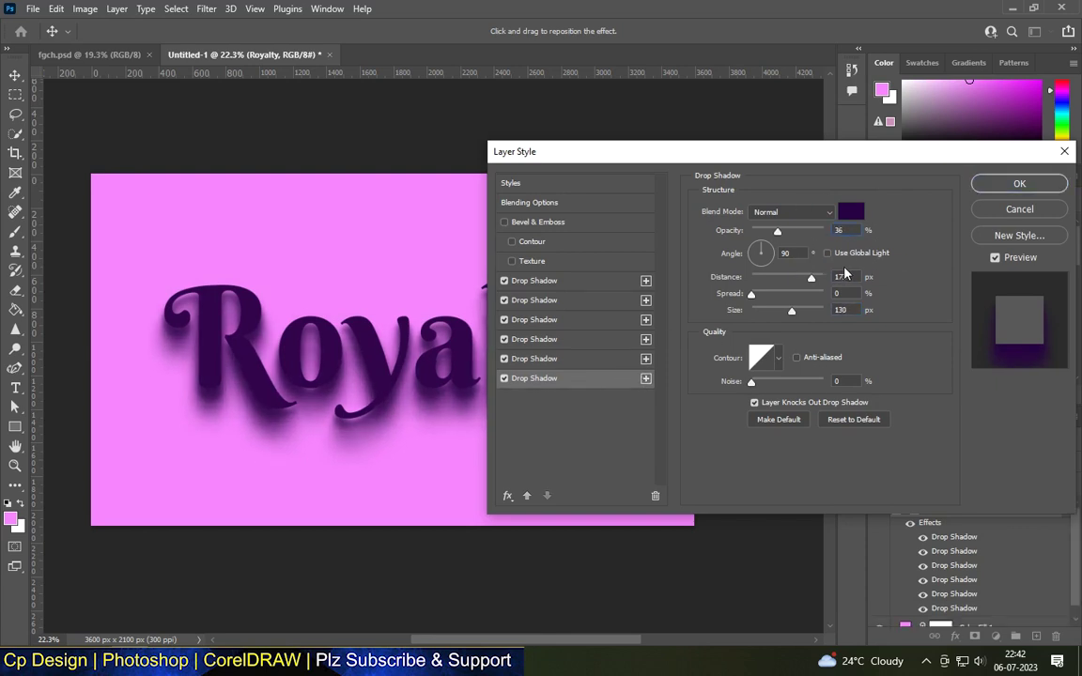
text(244)
text(180)
Step: Add a seventh drop shadow at 345 px distance, 250 px size, and apply the style
click(644, 379)
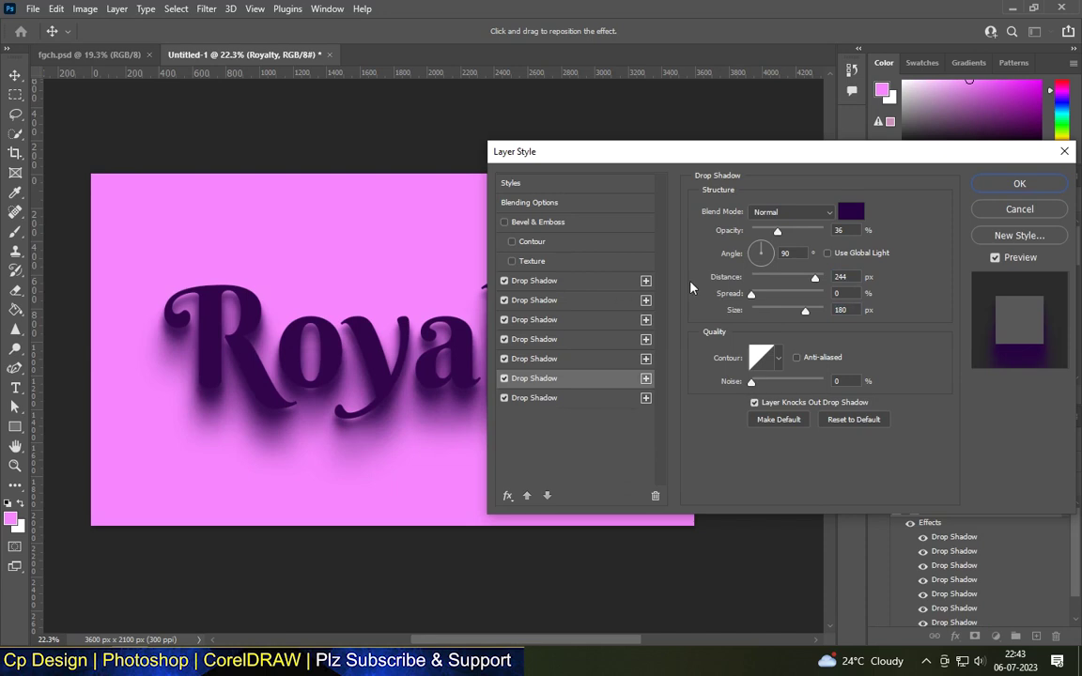
click(573, 398)
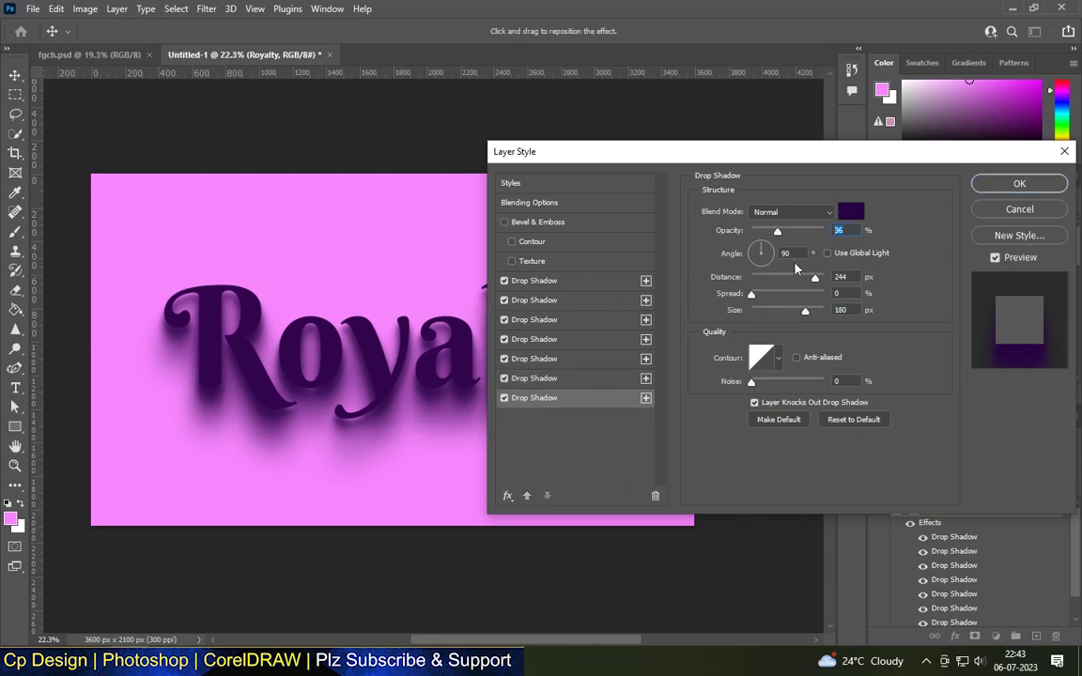
text(32)
key(Tab)
key(Tab)
text(3)
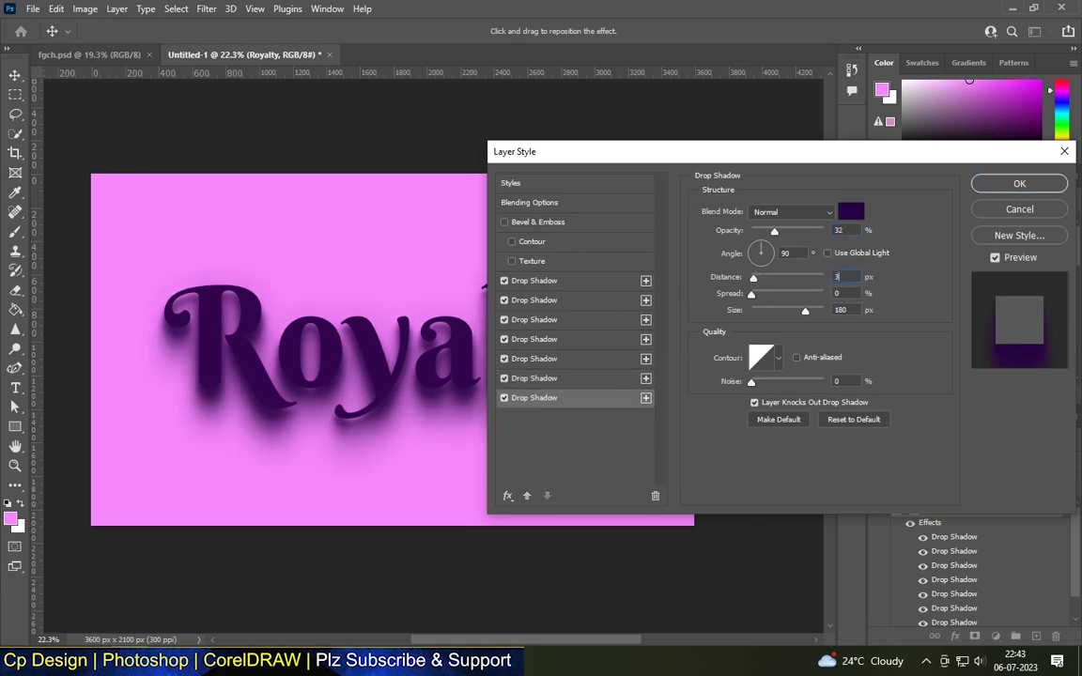
text(250)
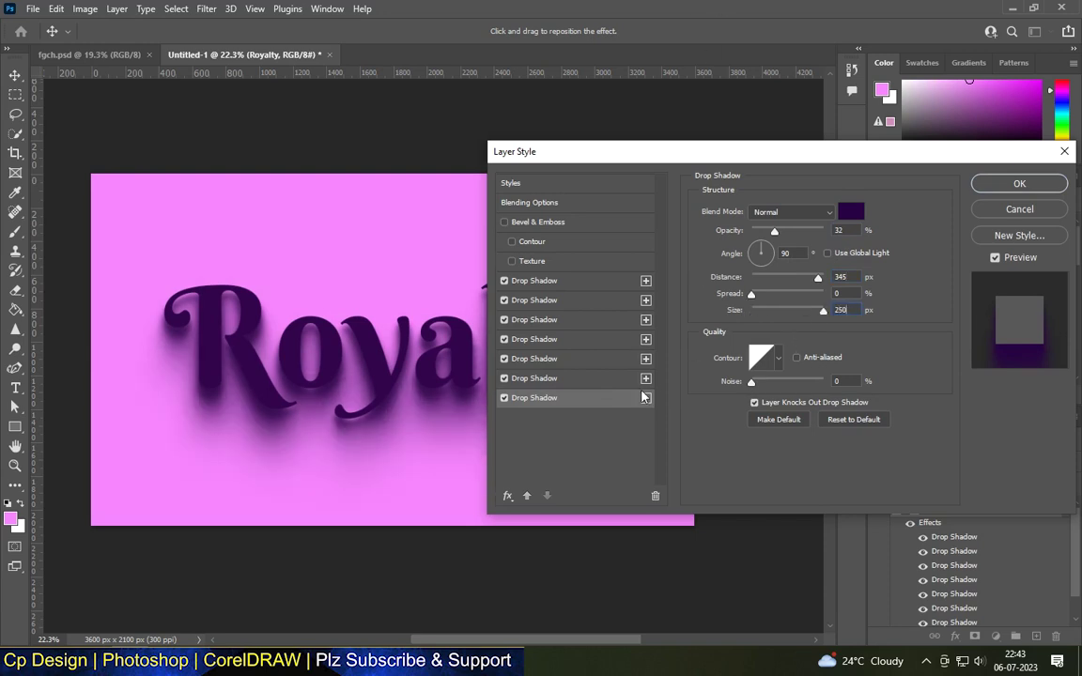
key(Return)
scroll(616, 177, down, 3)
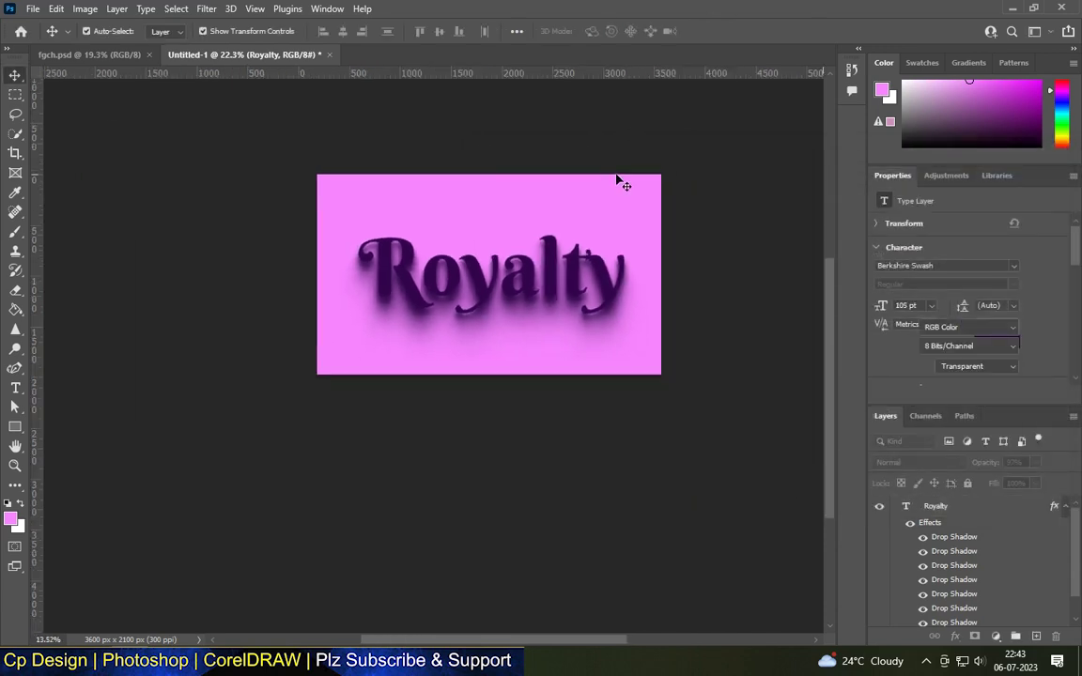
Step: Lower the Royalty layer's Fill Opacity to 0% in Layer Style
scroll(479, 241, up, 2)
scroll(479, 240, up, 2)
scroll(447, 345, up, 2)
scroll(447, 346, down, 3)
click(496, 306)
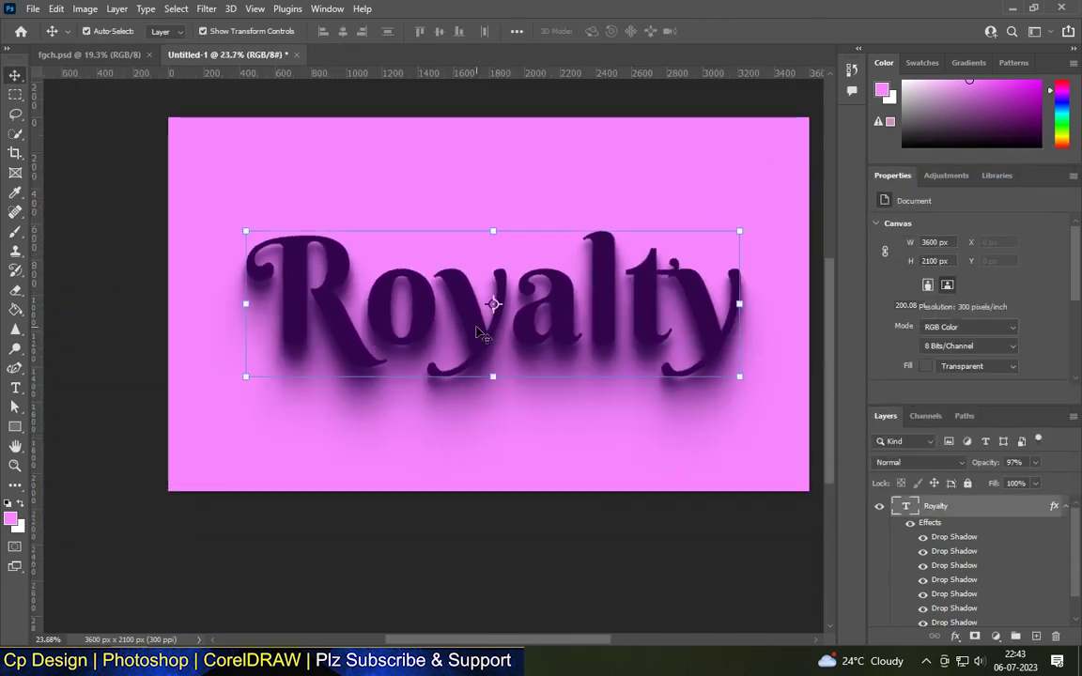
scroll(495, 306, down, 1)
double_click(1006, 515)
drag(834, 267, 765, 267)
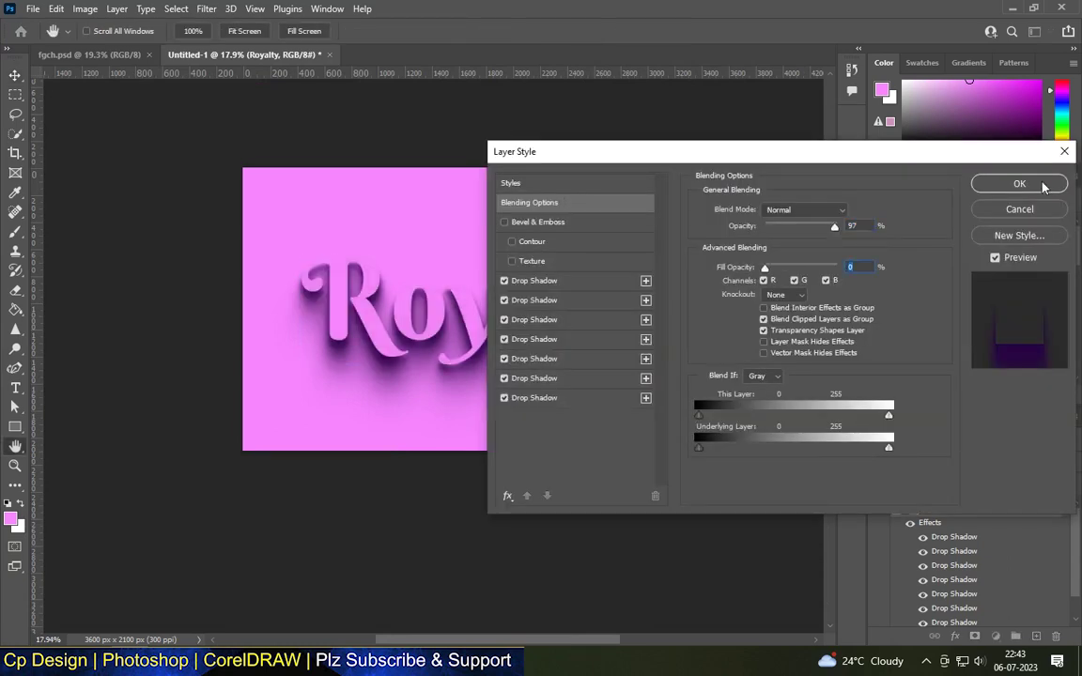
click(1054, 186)
Step: Duplicate the Royalty layer into a Royalty copy
scroll(584, 133, down, 2)
scroll(490, 289, up, 4)
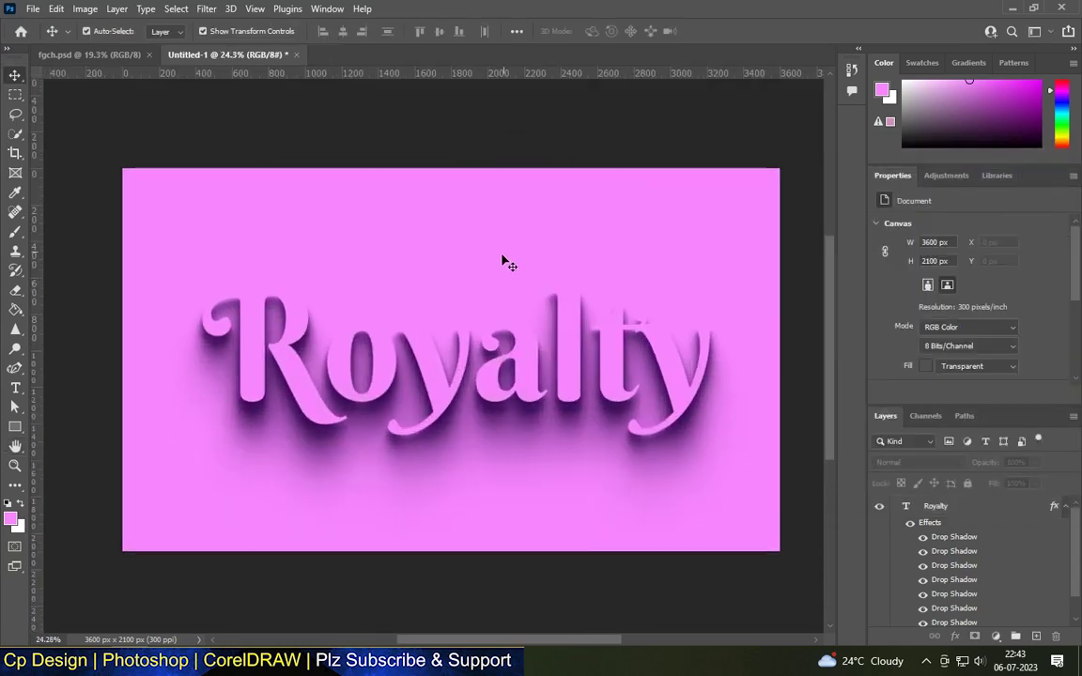
click(981, 507)
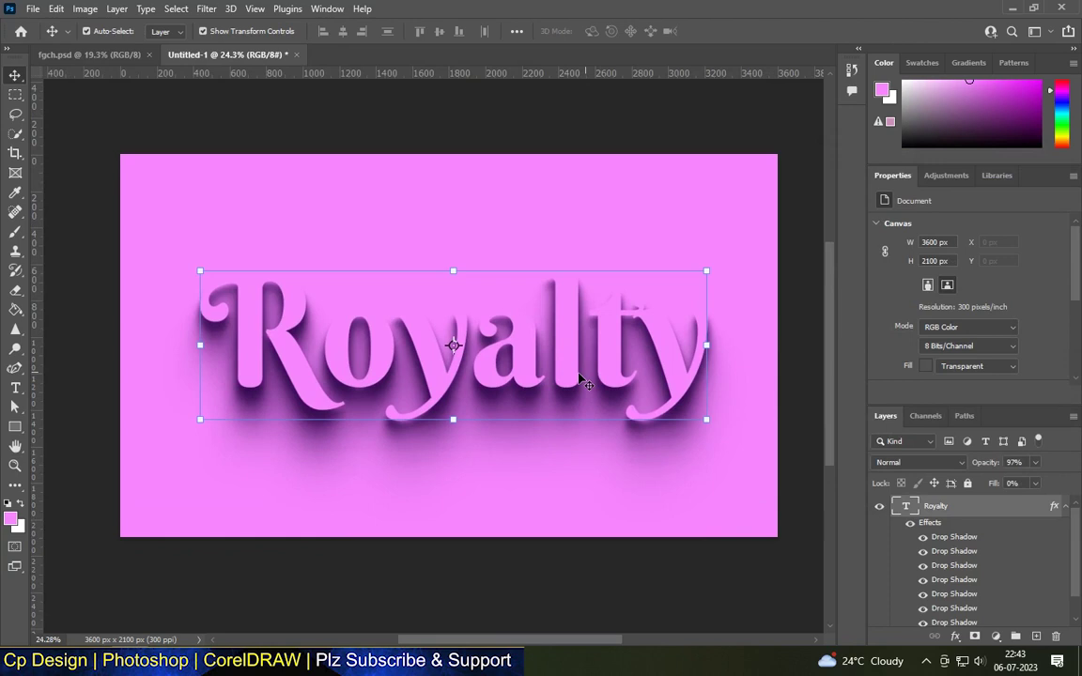
key(ctrl+j)
Step: Turn off the copied drop shadows on the Royalty copy
double_click(967, 507)
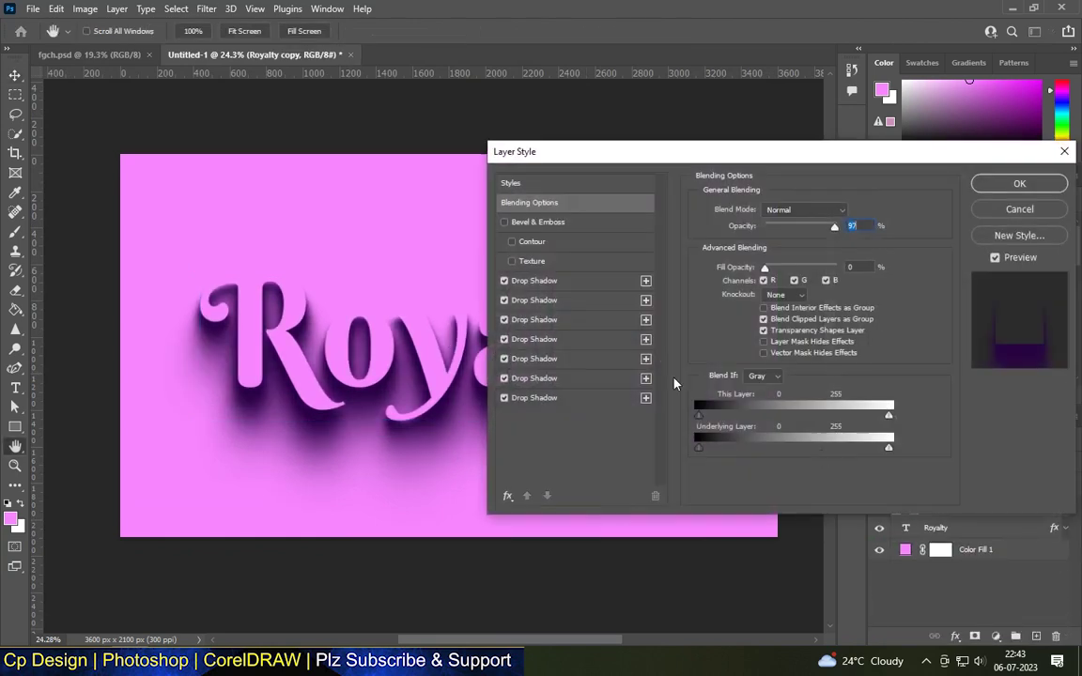
click(504, 281)
click(505, 320)
click(505, 359)
click(504, 378)
click(505, 398)
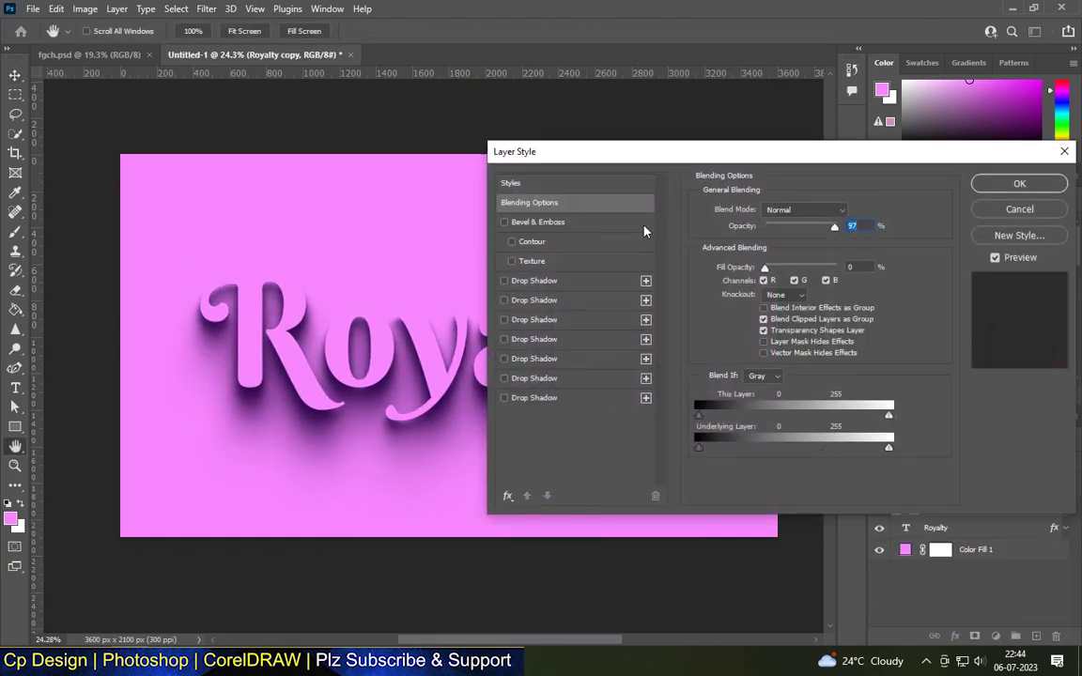
Step: Enable a Smooth Stroke Emboss bevel with depth 100
click(595, 226)
click(807, 211)
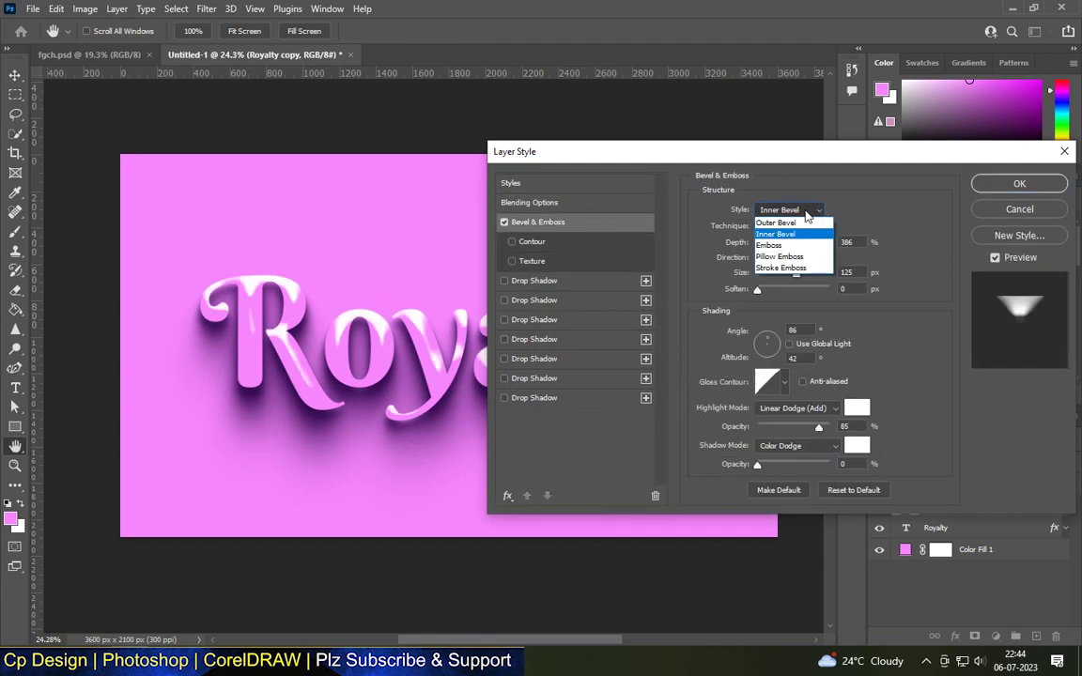
click(781, 267)
click(805, 230)
click(844, 242)
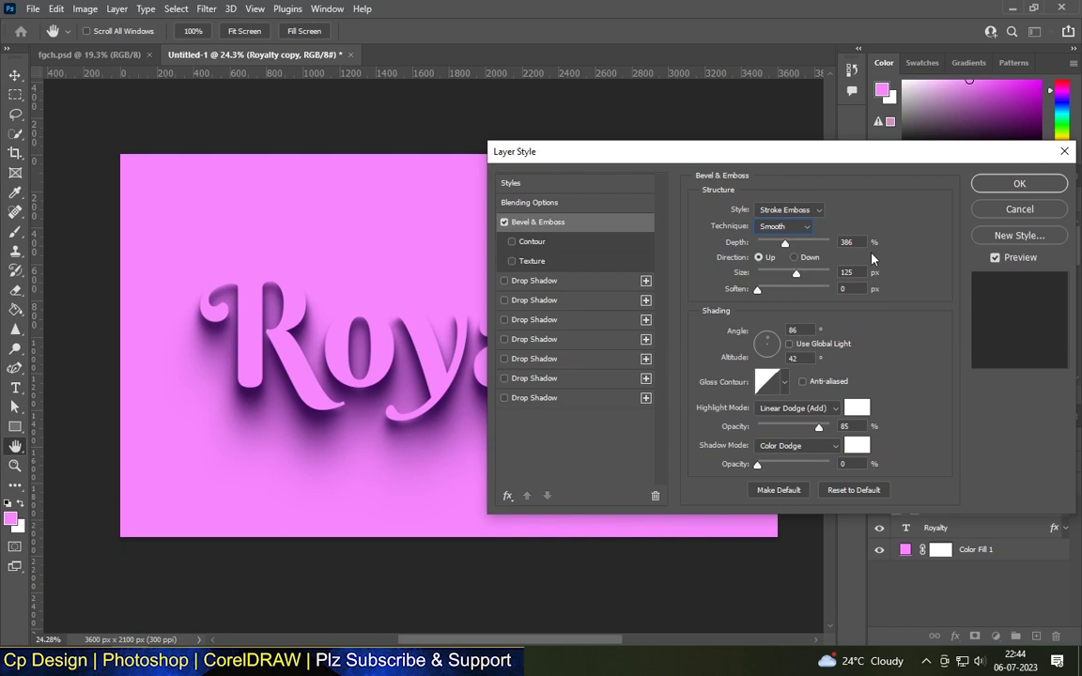
text(100)
click(857, 273)
Step: Set the bevel lighting angle to 90° and altitude to 70°
double_click(794, 331)
text(9)
key(Tab)
text(70)
click(785, 383)
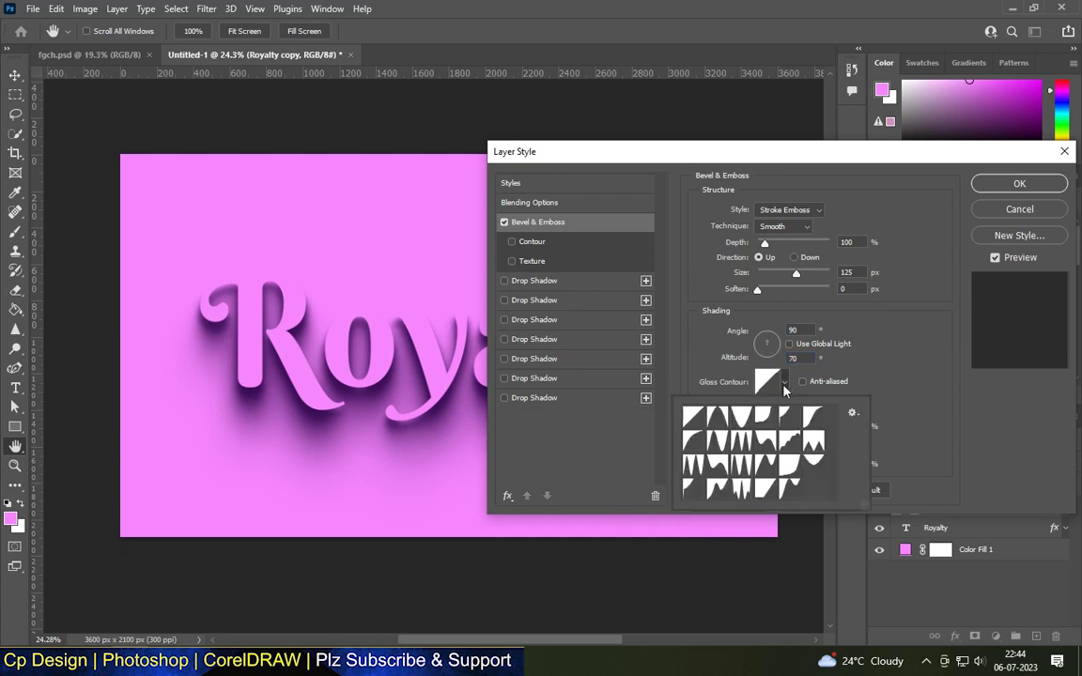
click(900, 386)
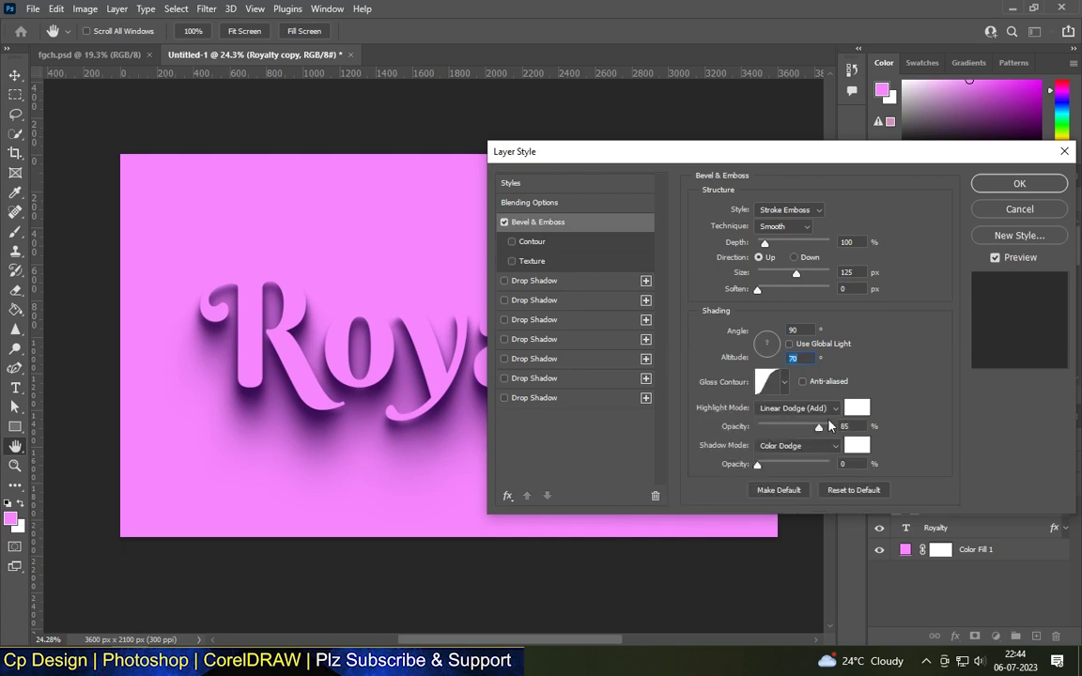
Step: Set bevel highlights to Overlay and shadows to black Linear Burn, then add a Stroke
click(797, 407)
click(777, 455)
click(780, 446)
click(799, 355)
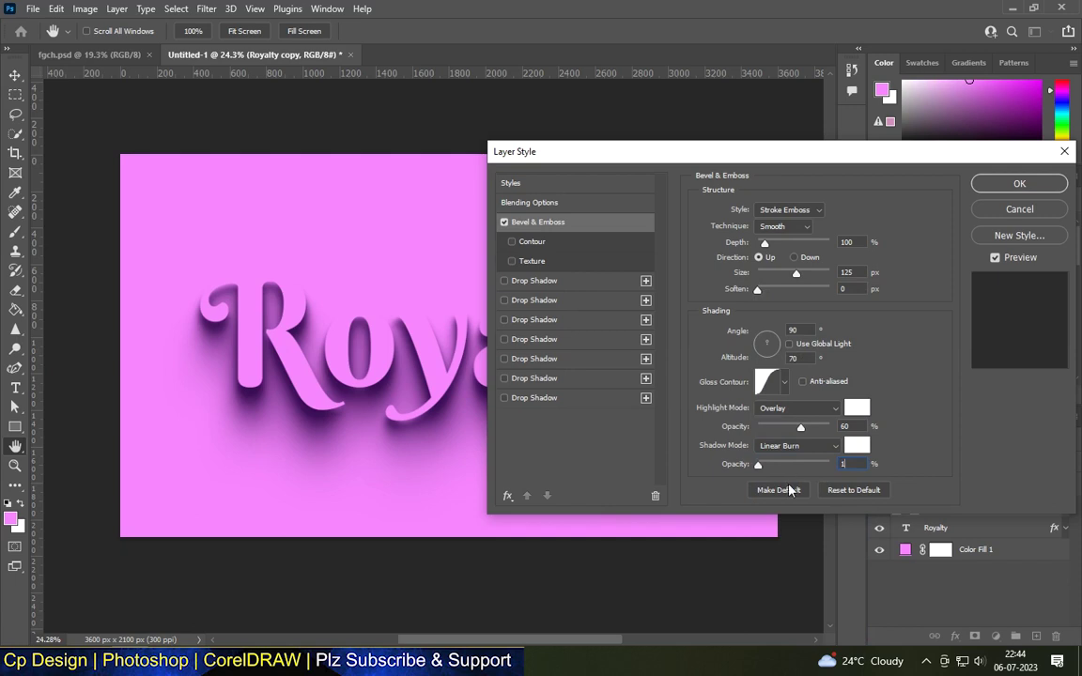
click(857, 445)
text(000000)
key(Return)
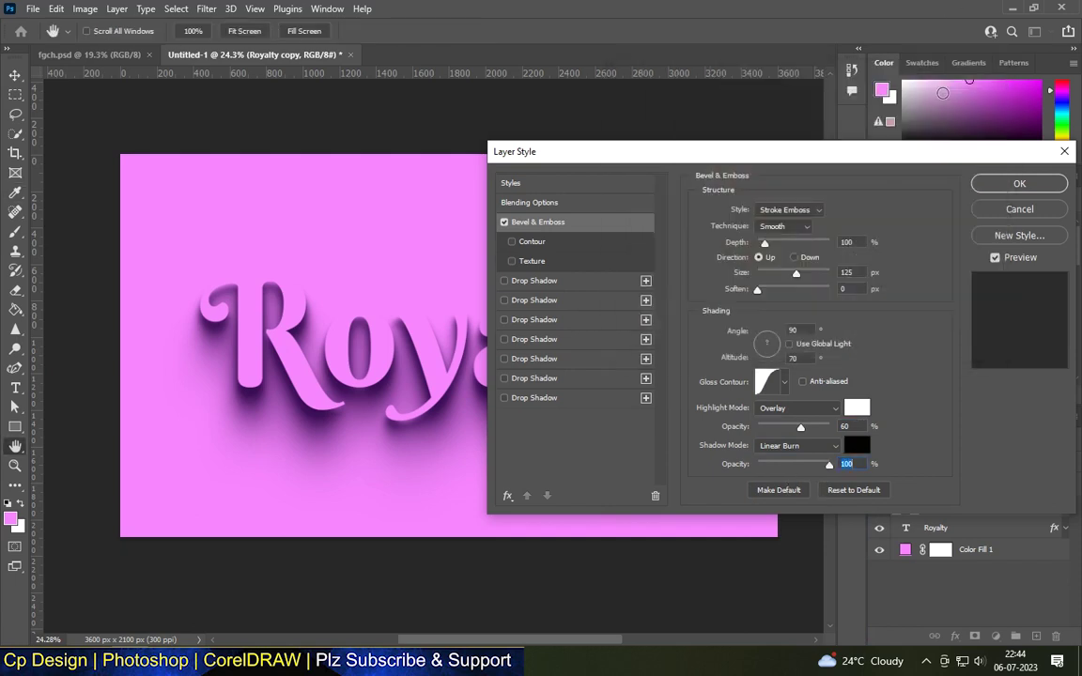
click(507, 495)
click(540, 343)
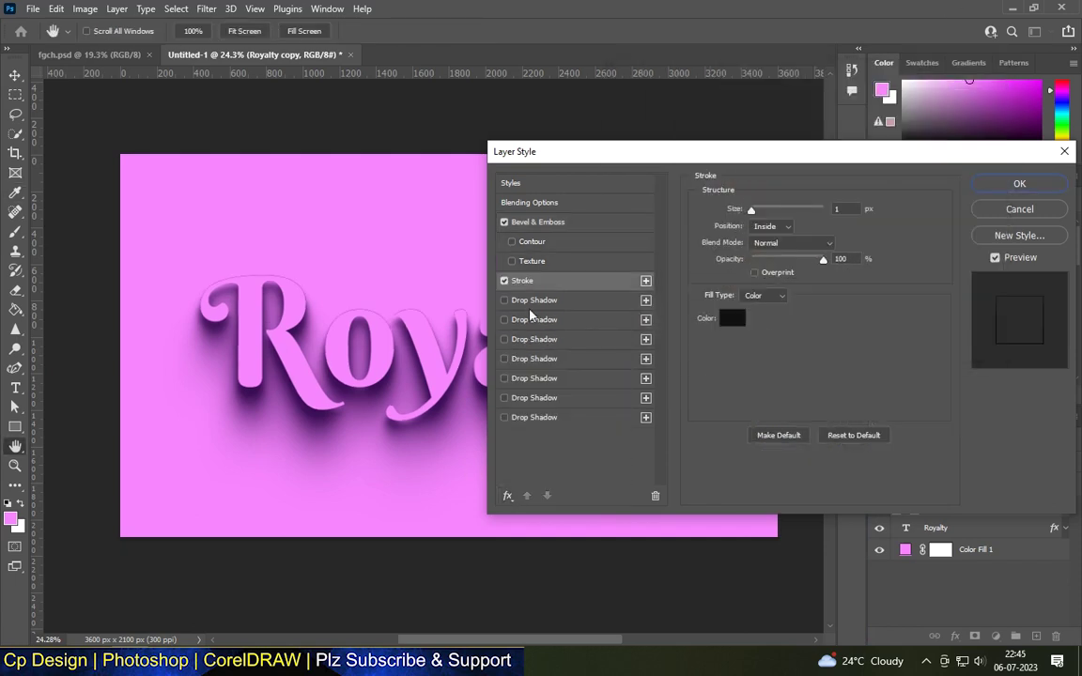
Step: Give the Royalty copy a 51 px Outside stroke in dark purple 490068
click(732, 314)
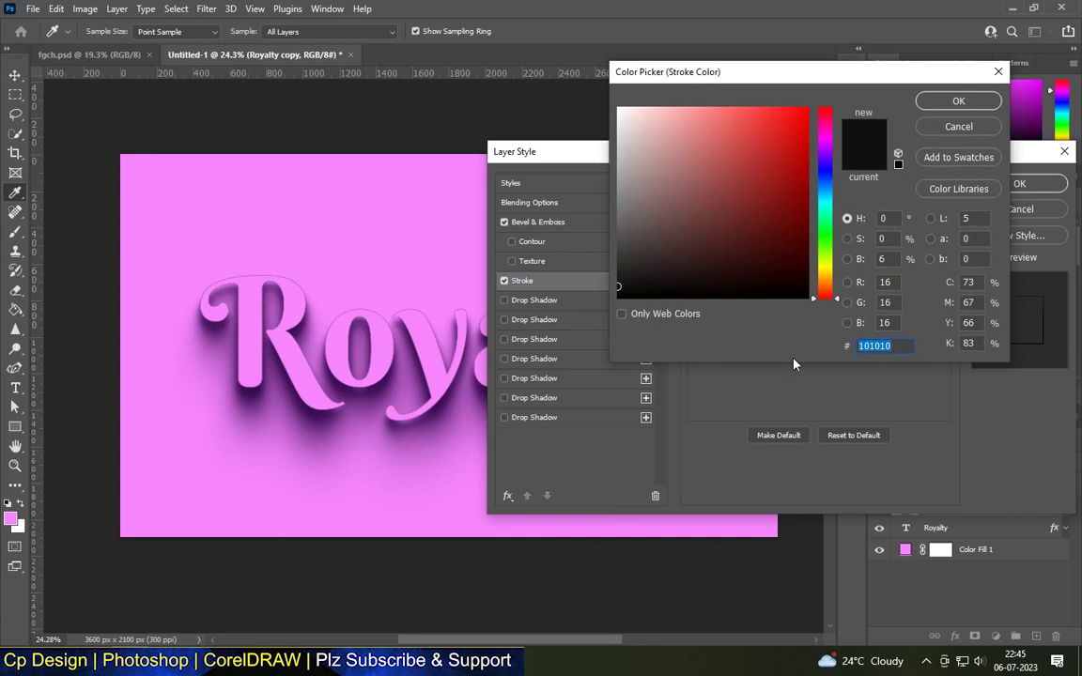
text(490068)
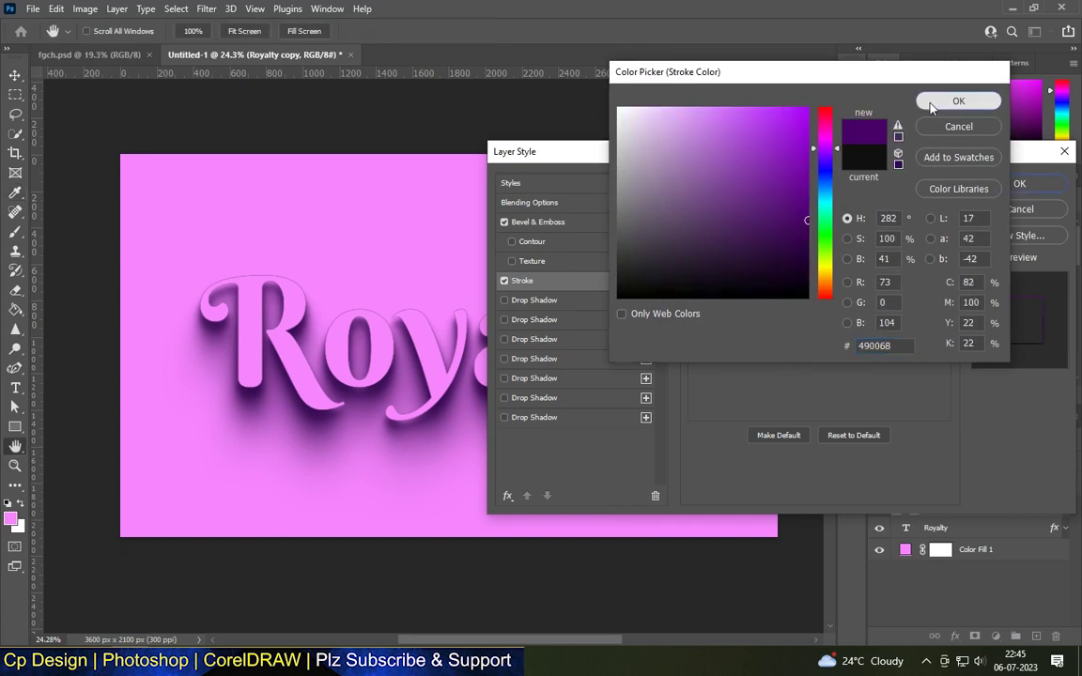
click(958, 101)
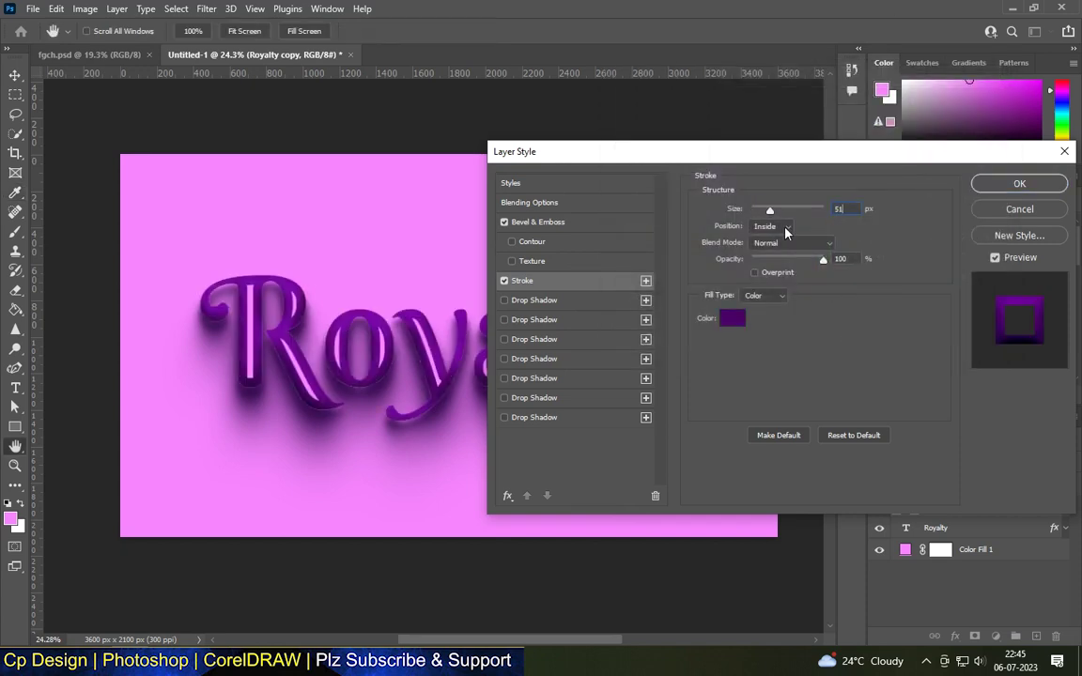
click(786, 232)
click(772, 224)
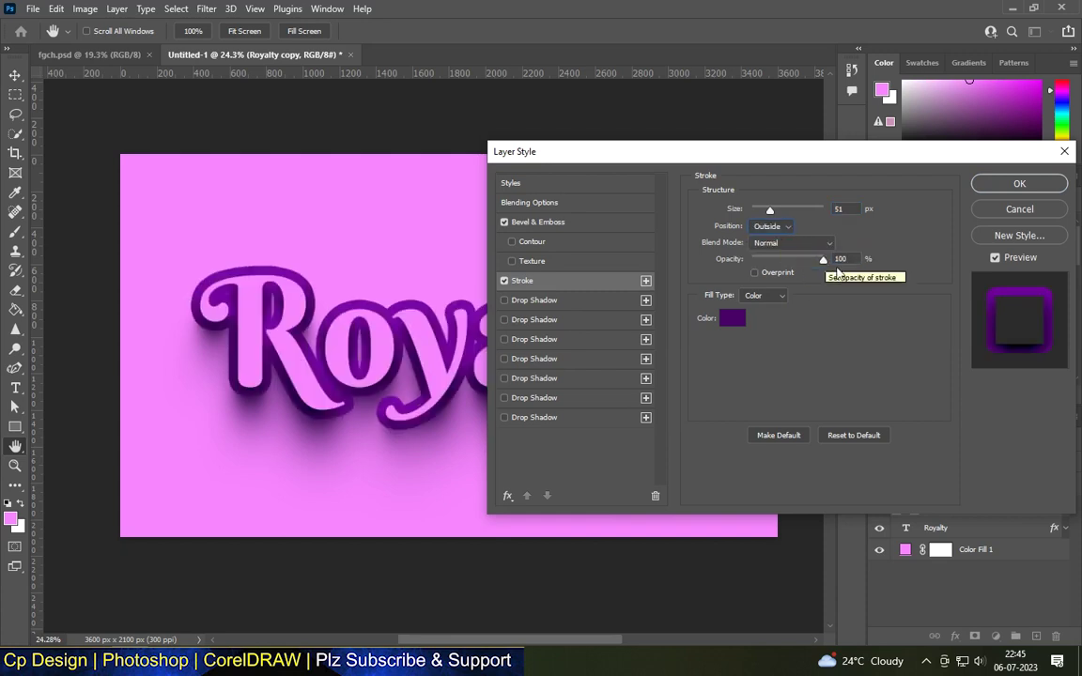
click(1018, 185)
Step: Select the Royalty copy text layer and duplicate it
key(v)
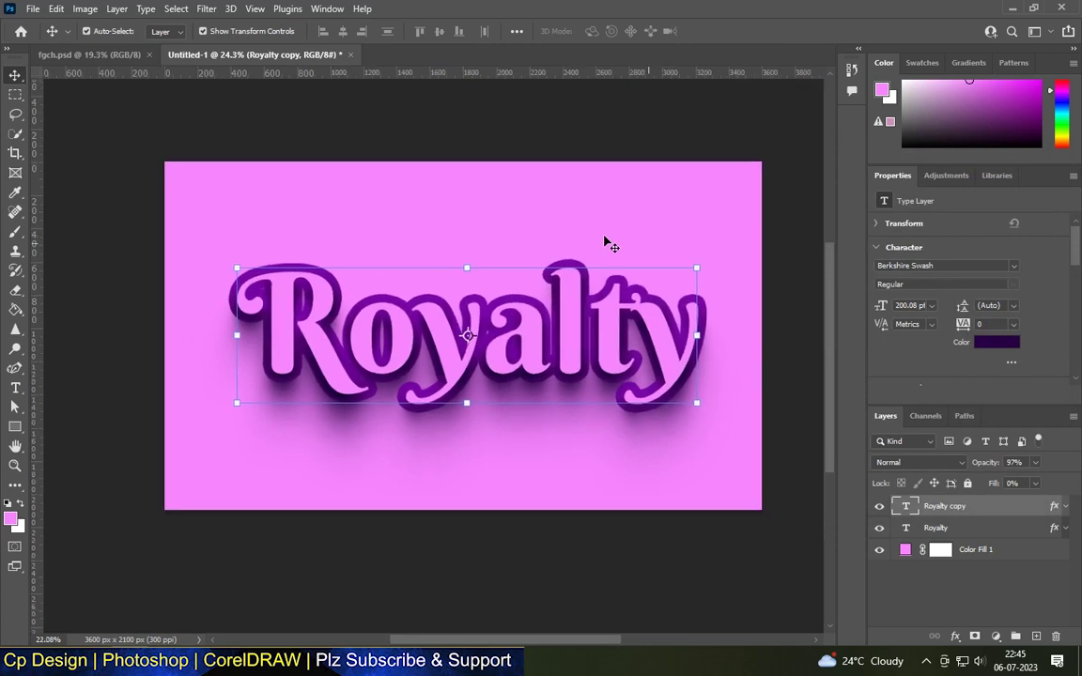
scroll(611, 236, down, 2)
scroll(545, 326, up, 2)
click(545, 326)
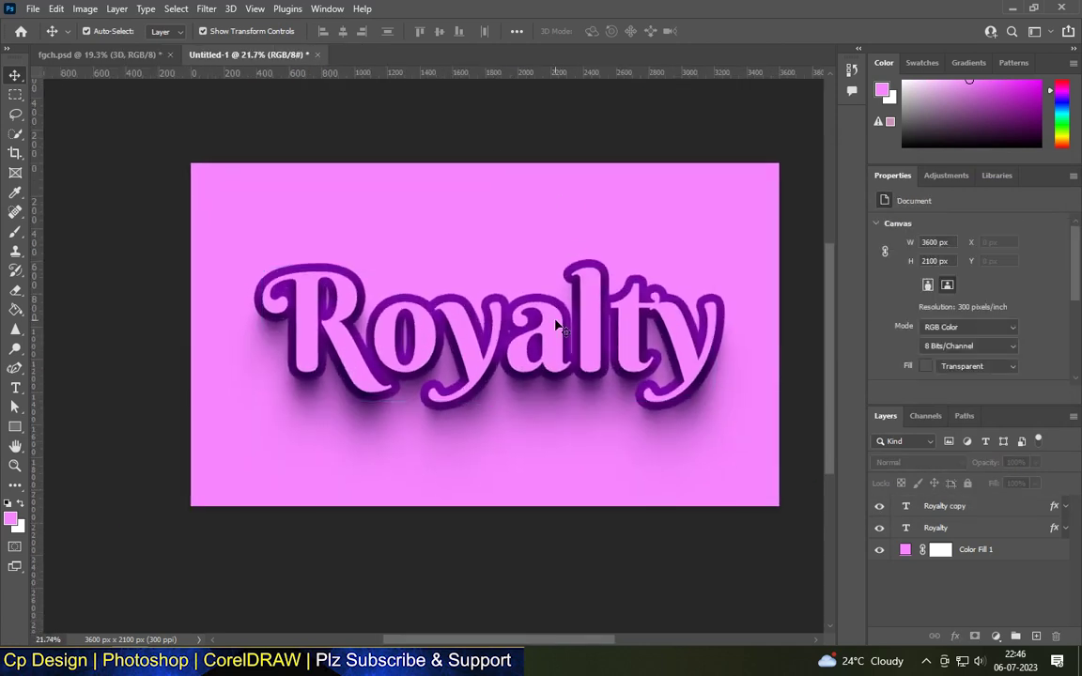
click(1002, 514)
key(ctrl+j)
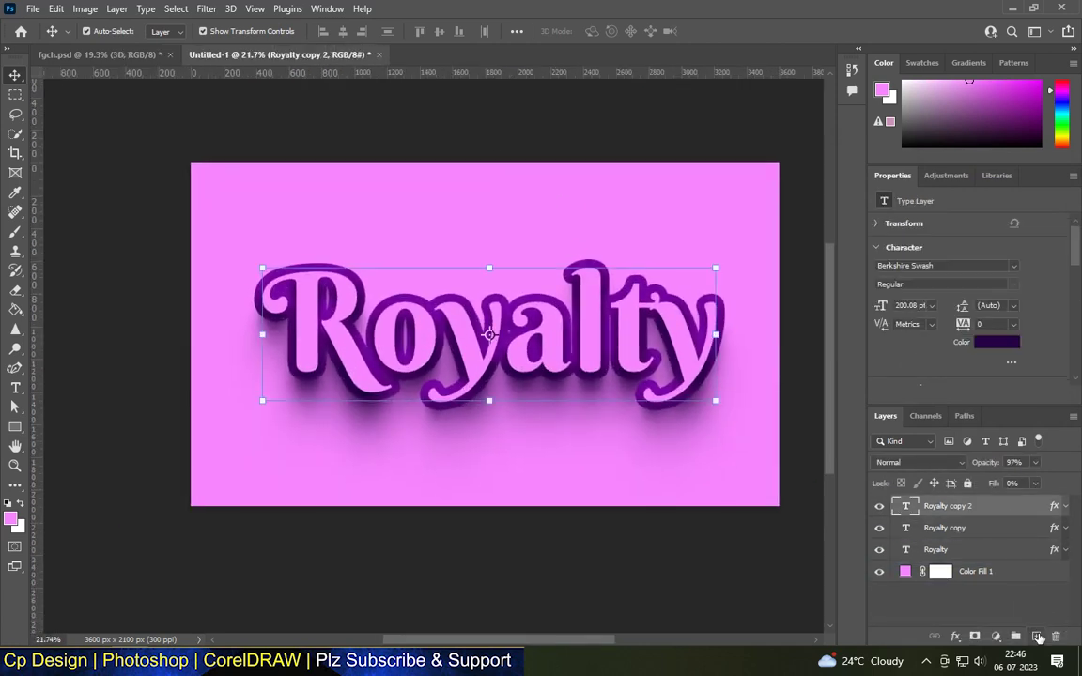
Step: Offset the duplicate 1 px down and step-repeat it to stack more offset copies
key(ctrl+t)
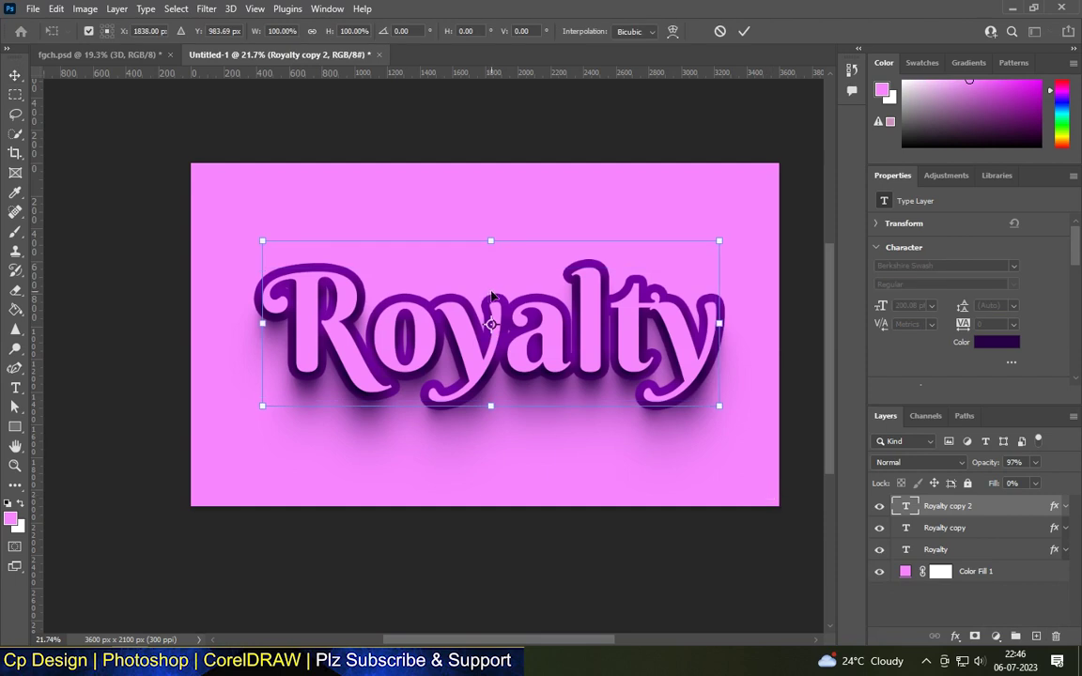
drag(493, 296, 492, 297)
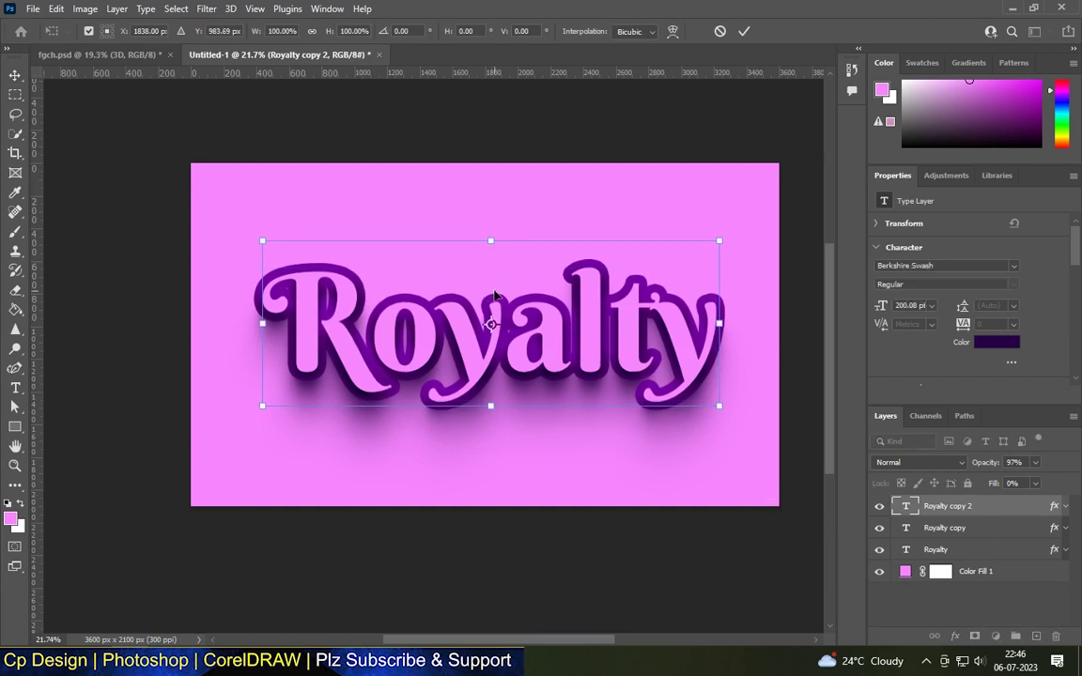
key(ctrl+shift+alt+t)
key(Return)
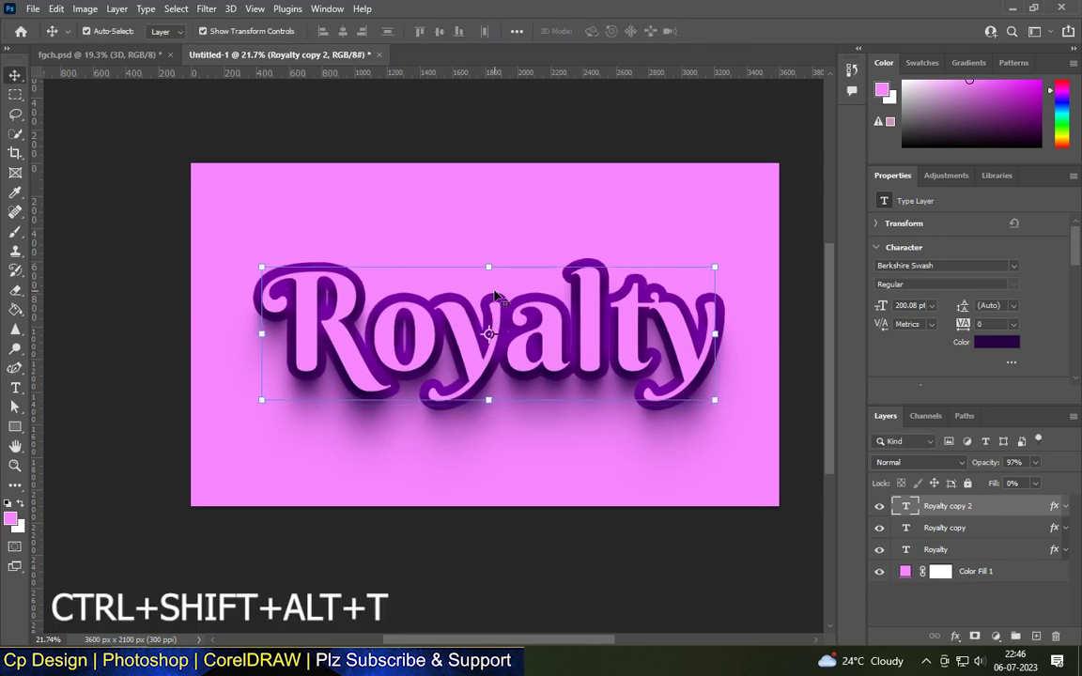
key(ctrl+shift+alt+t)
key(ctrl+shift+alt+t)
key(ctrl+shift+alt+t)
key(ctrl+shift+alt+t)
key(ctrl+shift+alt+t)
key(ctrl+shift+alt+t)
key(ctrl+shift+alt+t)
key(ctrl+shift+alt+t)
key(ctrl+shift+alt+t)
key(ctrl+shift+alt+t)
key(ctrl+shift+alt+t)
key(ctrl+shift+alt+t)
key(ctrl+shift+alt+t)
key(ctrl+shift+alt+t)
key(ctrl+shift+alt+t)
key(ctrl+shift+alt+t)
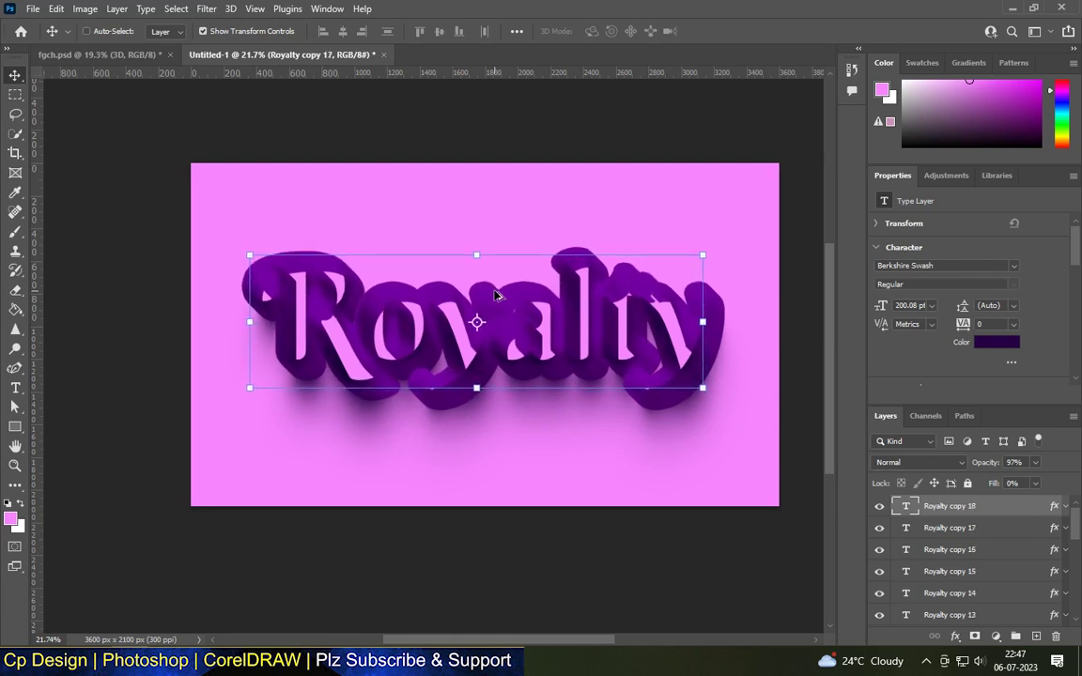
key(ctrl+shift+alt+t)
click(994, 529)
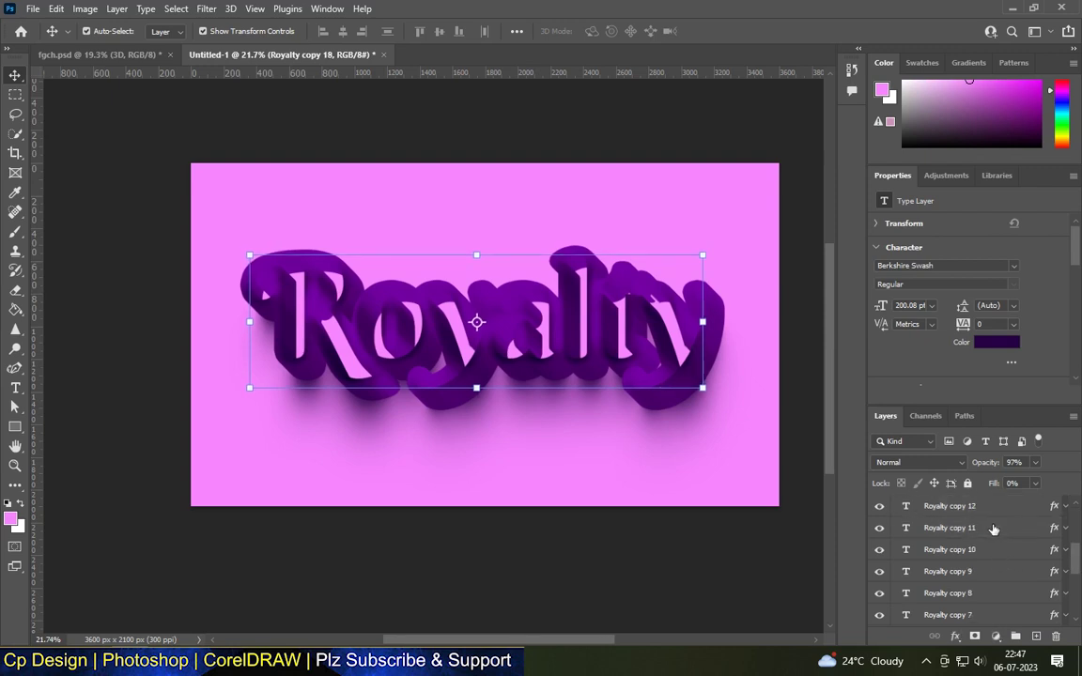
Step: Select the range of Royalty duplicate layers and group them
scroll(968, 564, down, 5)
shift+click(954, 595)
click(953, 594)
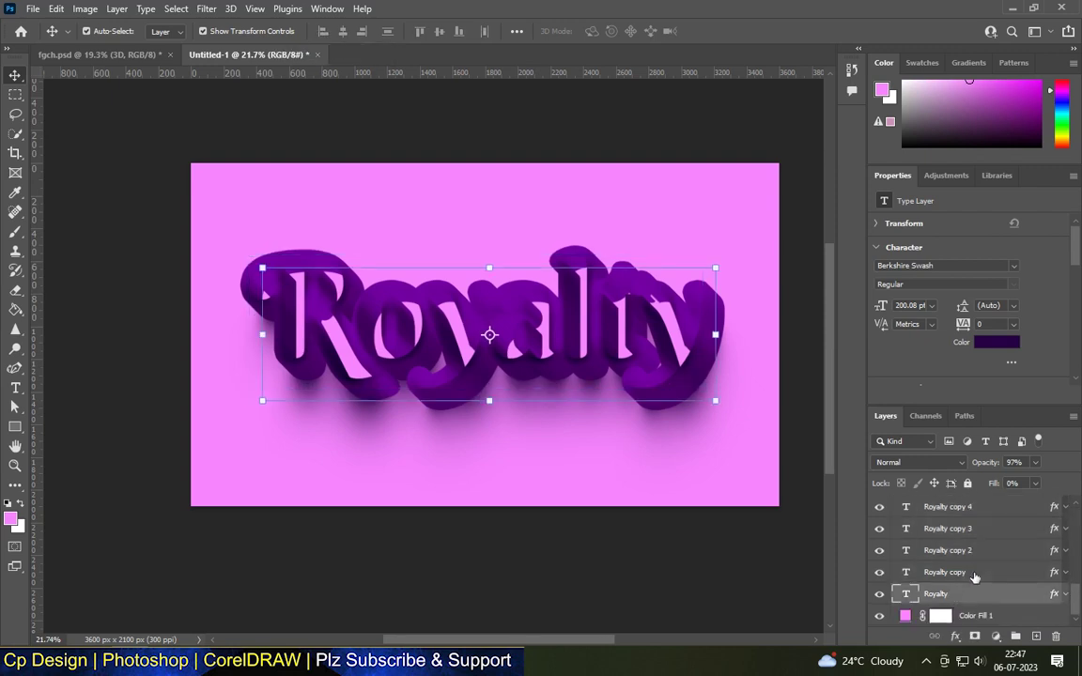
key(ctrl+j)
key(ctrl+j)
key(ctrl+j)
key(ctrl+j)
key(ctrl+j)
key(ctrl+j)
key(ctrl+j)
key(ctrl+j)
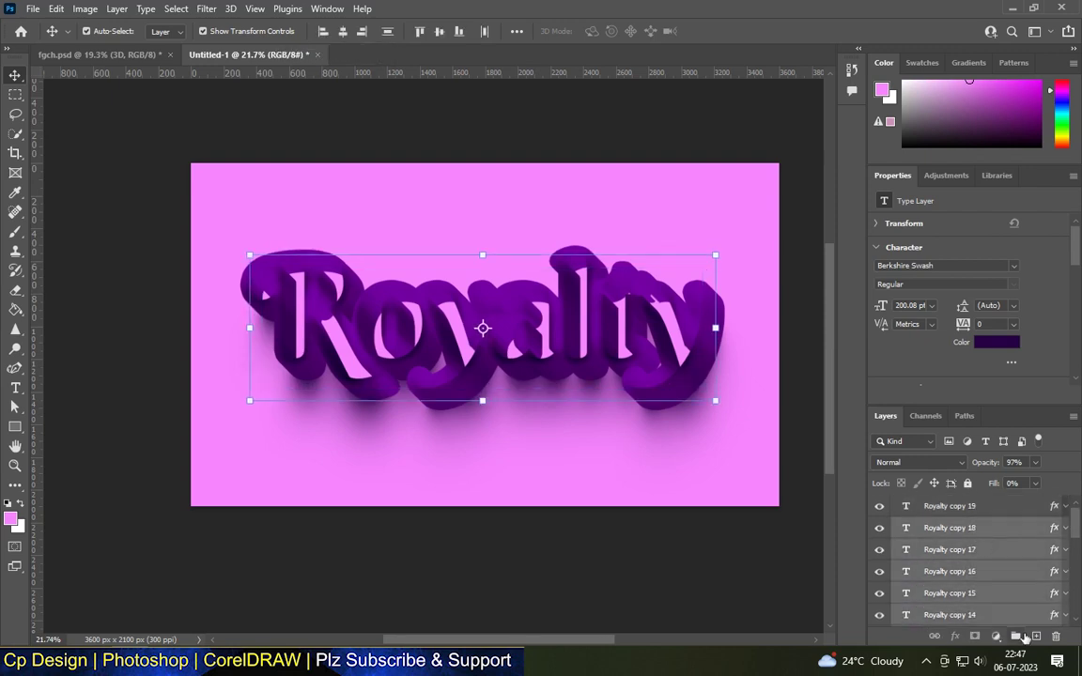
key(ctrl+g)
Step: Name the group '3D 1' and open its Layer Style settings
double_click(937, 526)
text(3d)
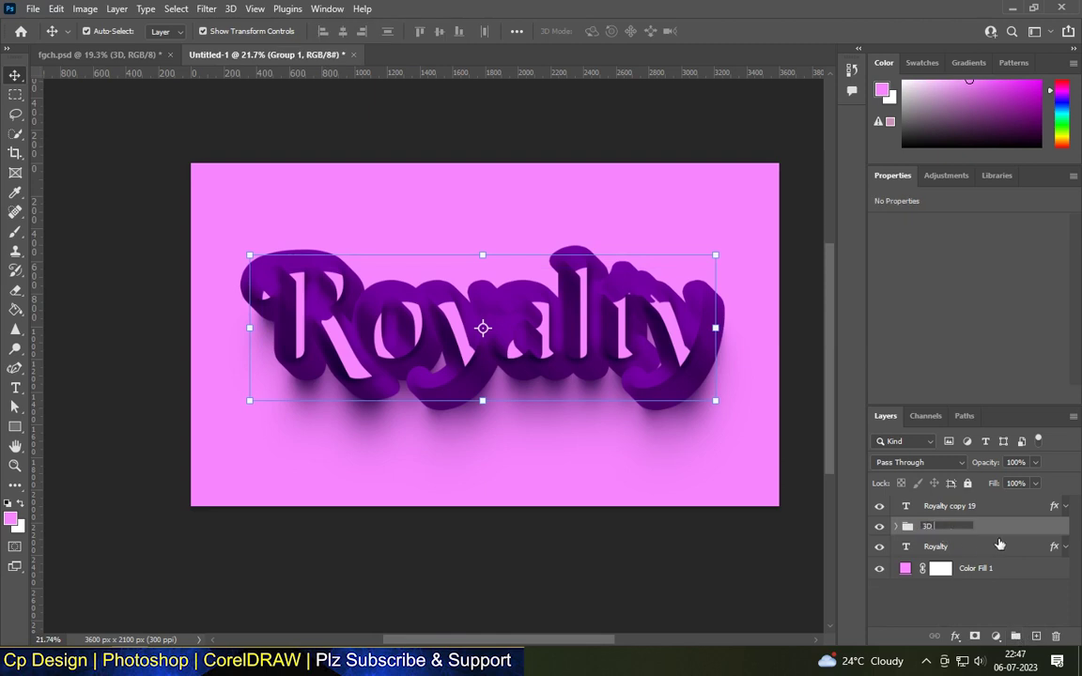
key(Return)
double_click(1011, 532)
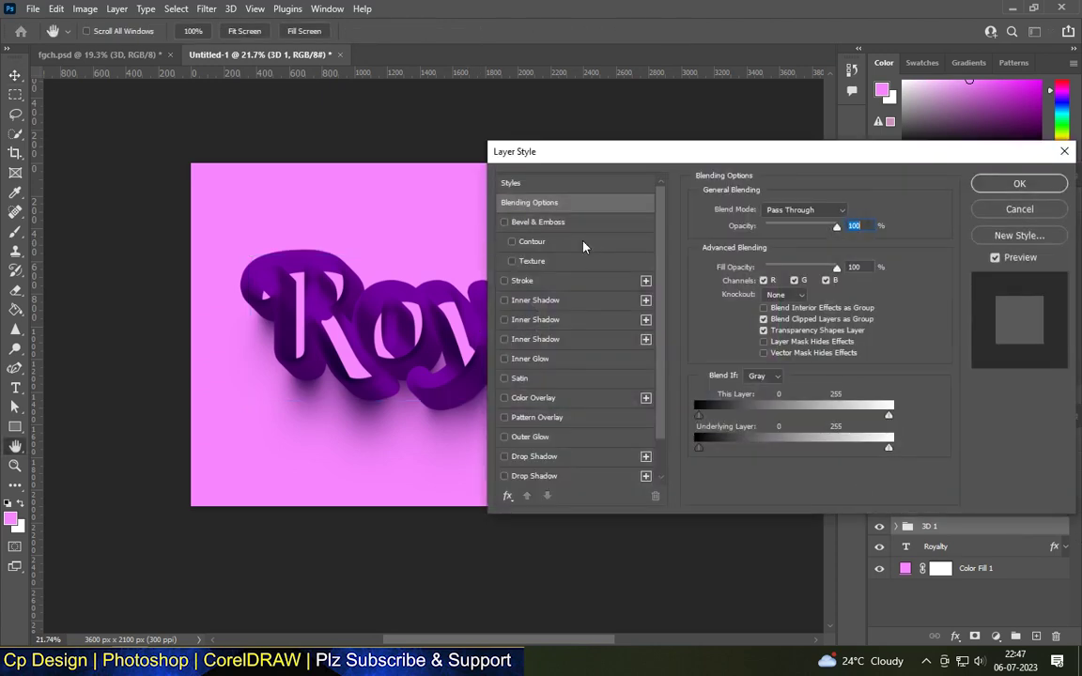
Step: Add Bevel & Emboss with a pale gold highlight, Inner Bevel style and Smooth technique
click(504, 222)
click(857, 408)
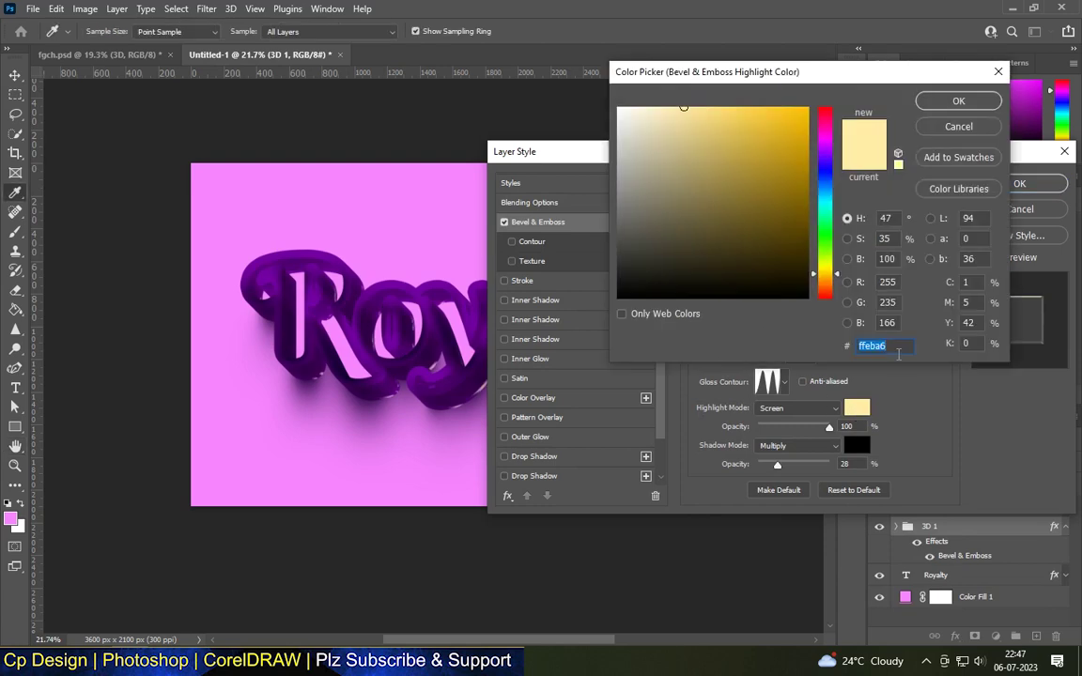
click(957, 123)
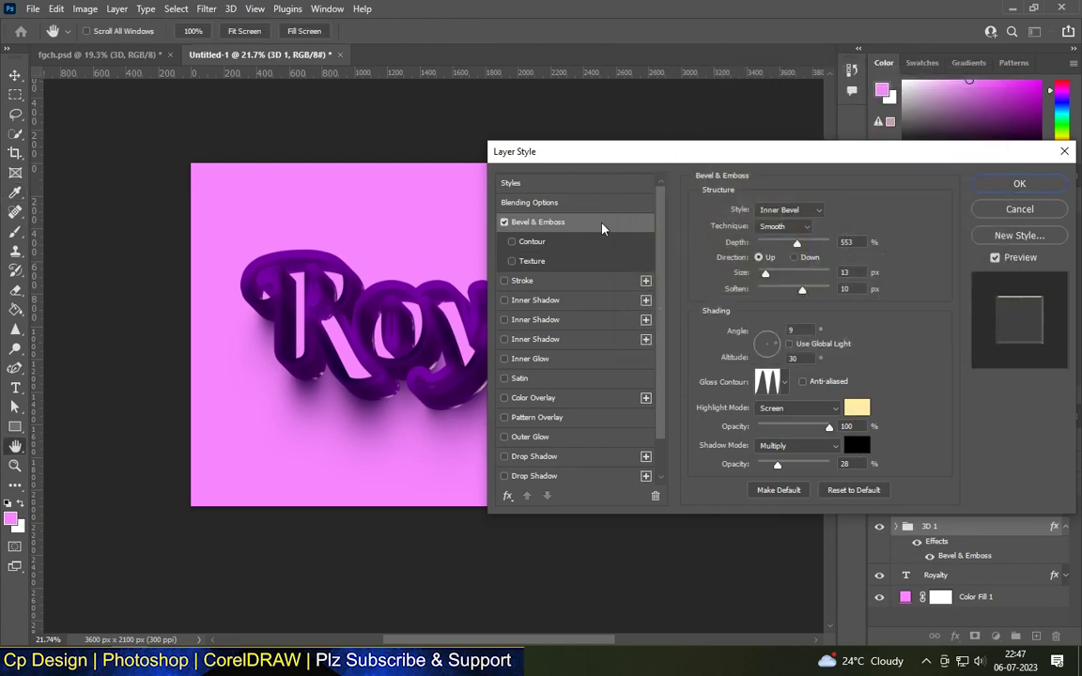
click(817, 210)
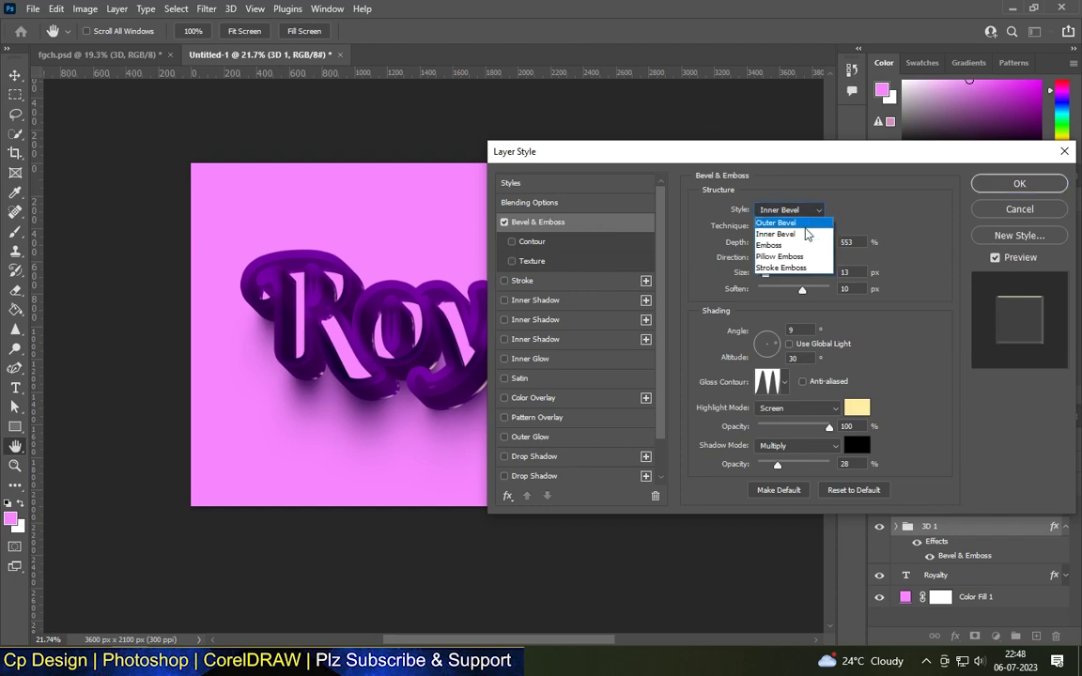
click(785, 232)
click(801, 227)
click(769, 240)
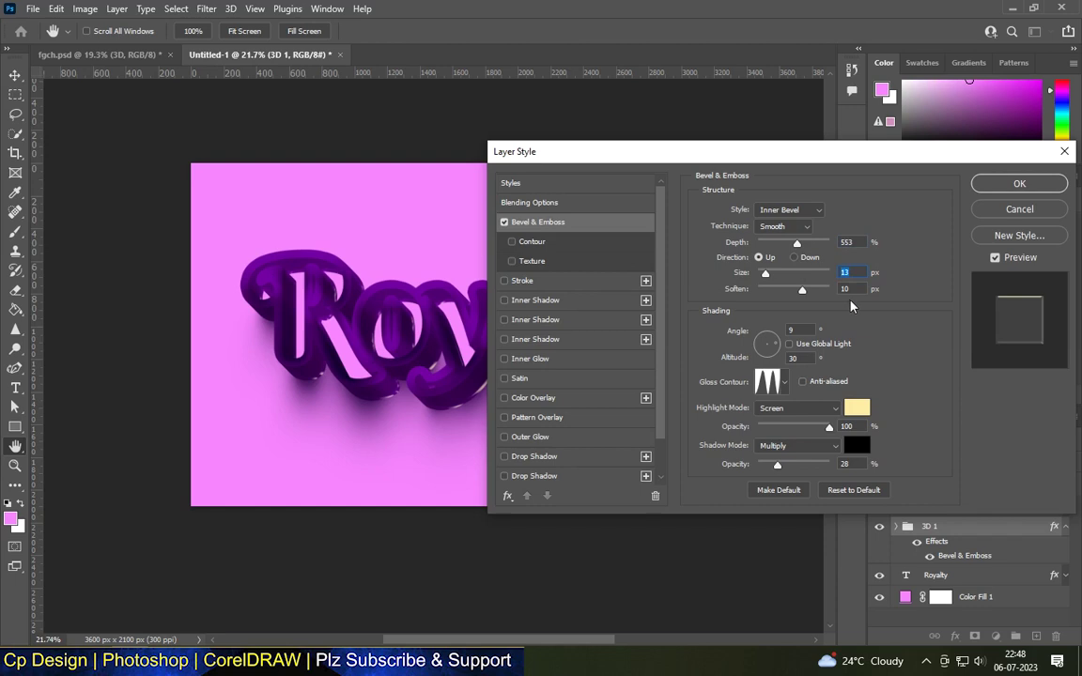
Step: Confirm the ffeba6 highlight and black shadow colours, then apply the bevel
click(788, 381)
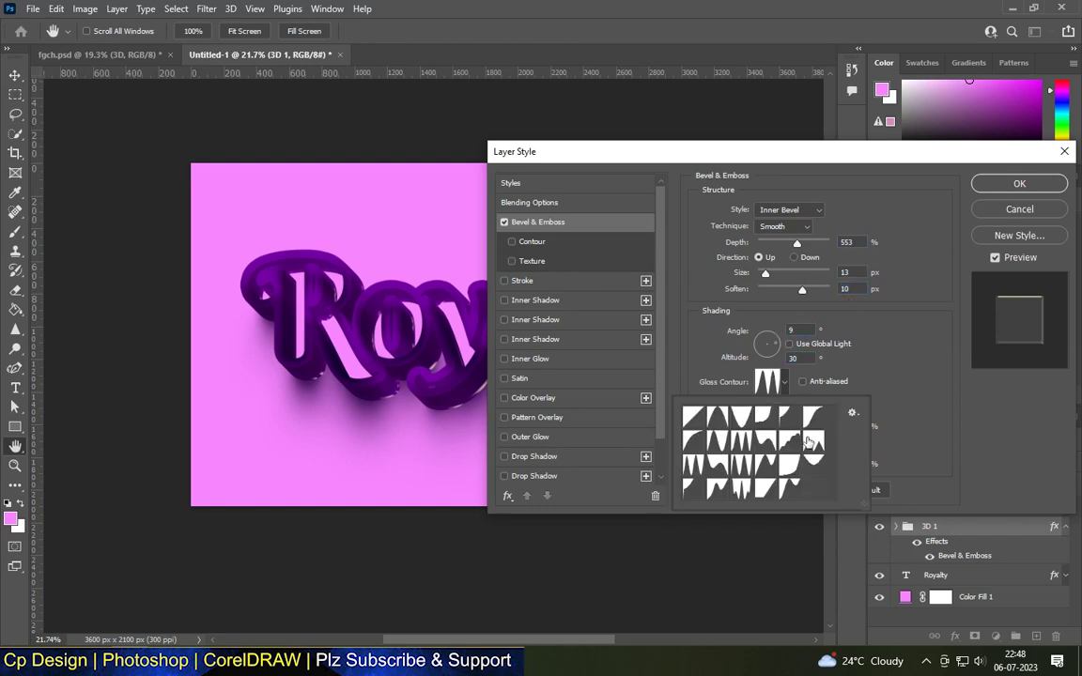
click(857, 408)
click(857, 408)
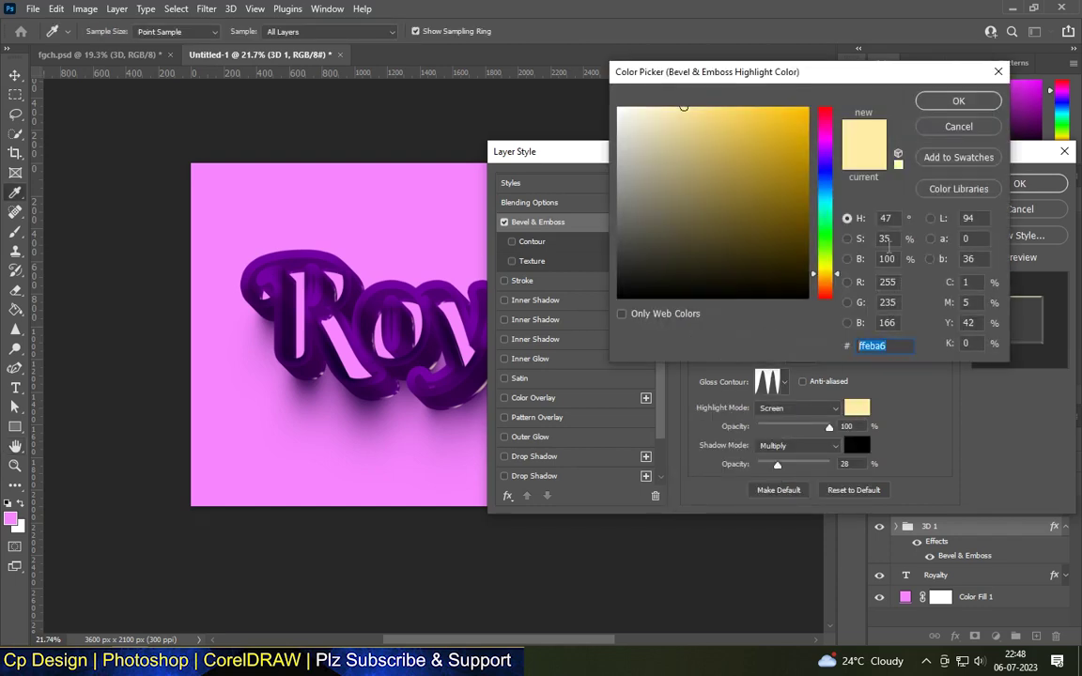
click(958, 100)
click(857, 445)
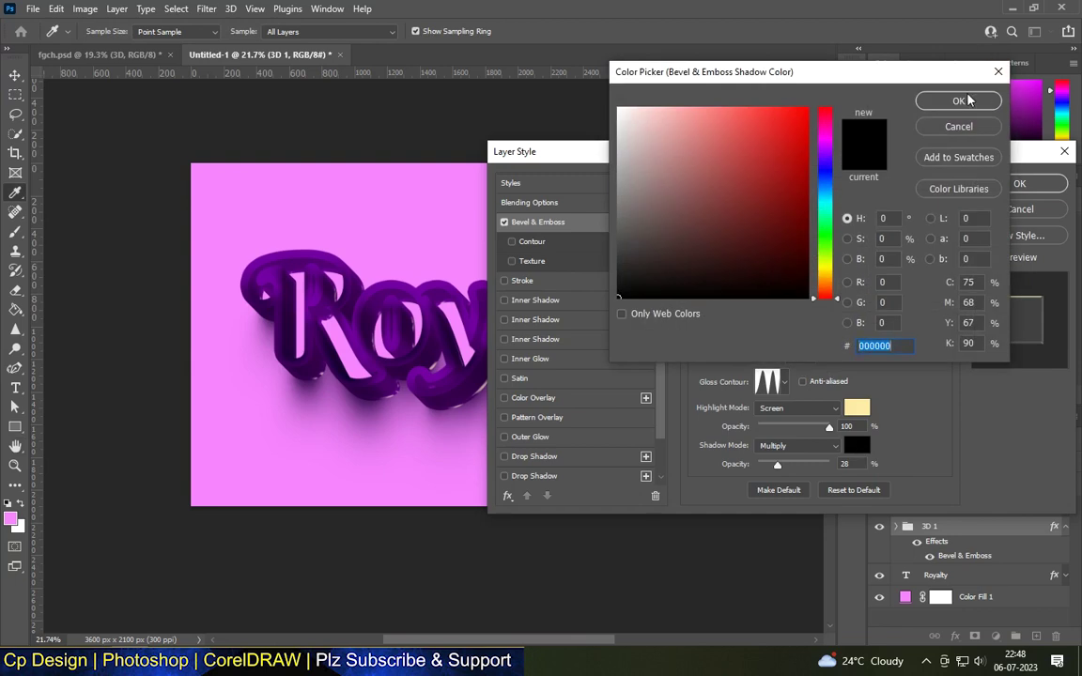
key(Return)
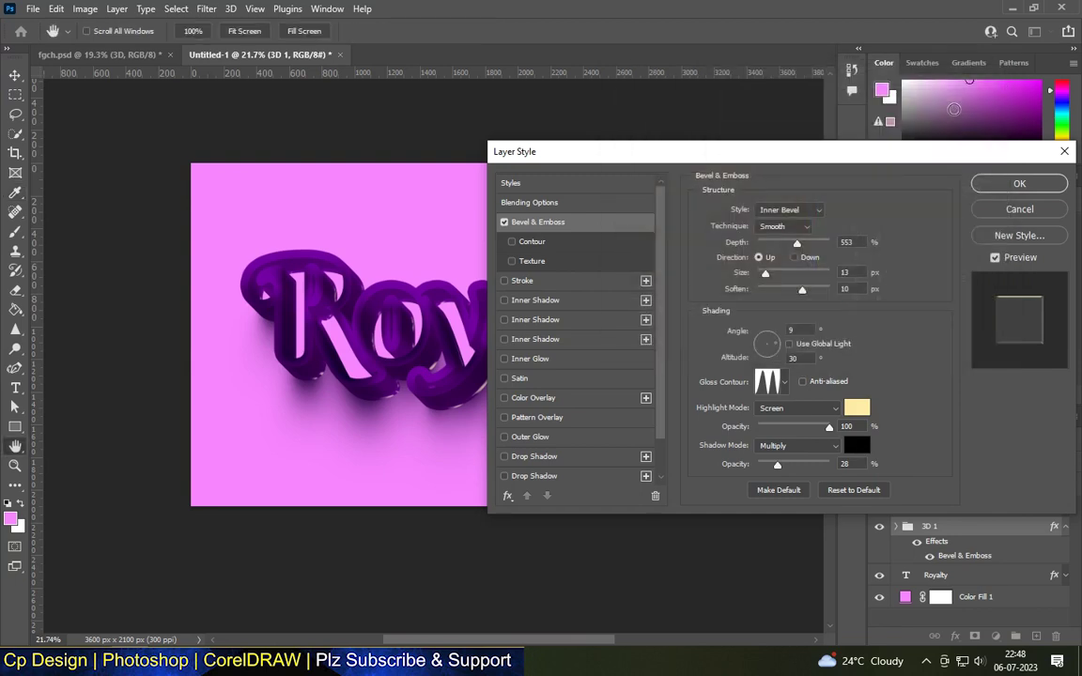
click(1020, 183)
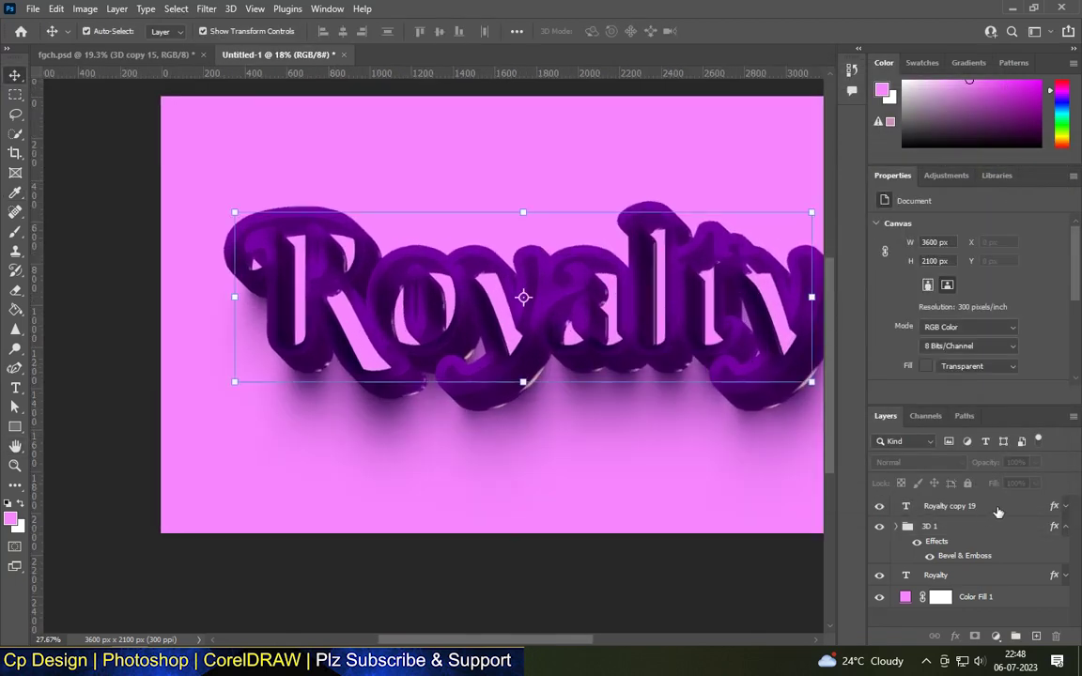
Step: Open Royalty copy 19's Bevel & Emboss settings and check the text beneath
double_click(1024, 506)
click(545, 222)
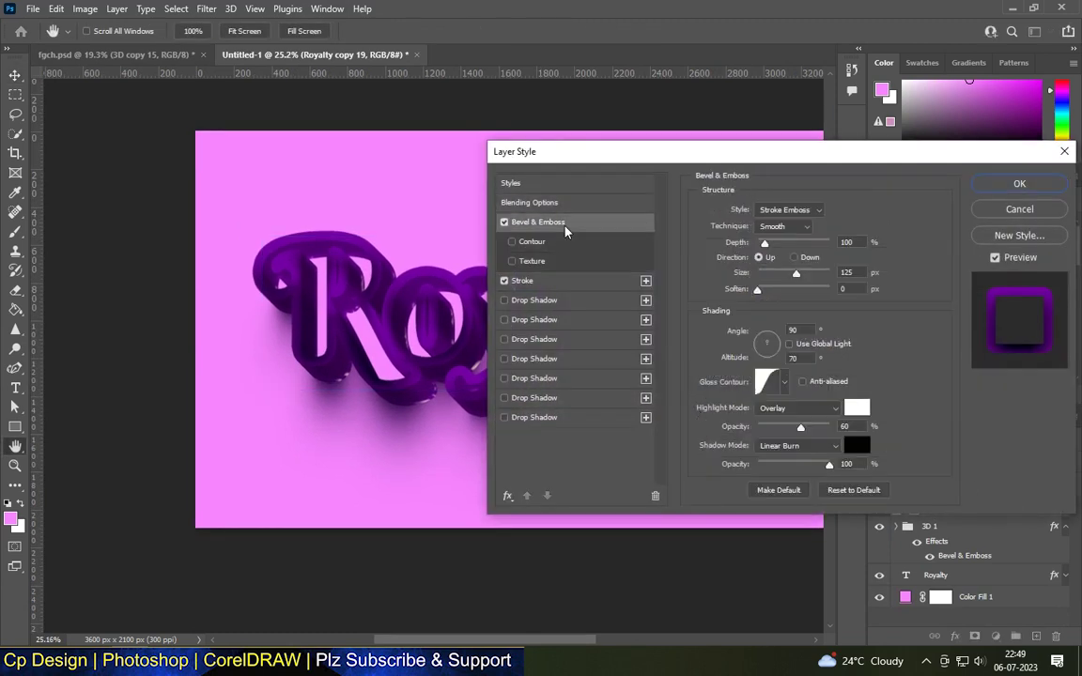
drag(601, 152, 795, 177)
scroll(507, 249, up, 2)
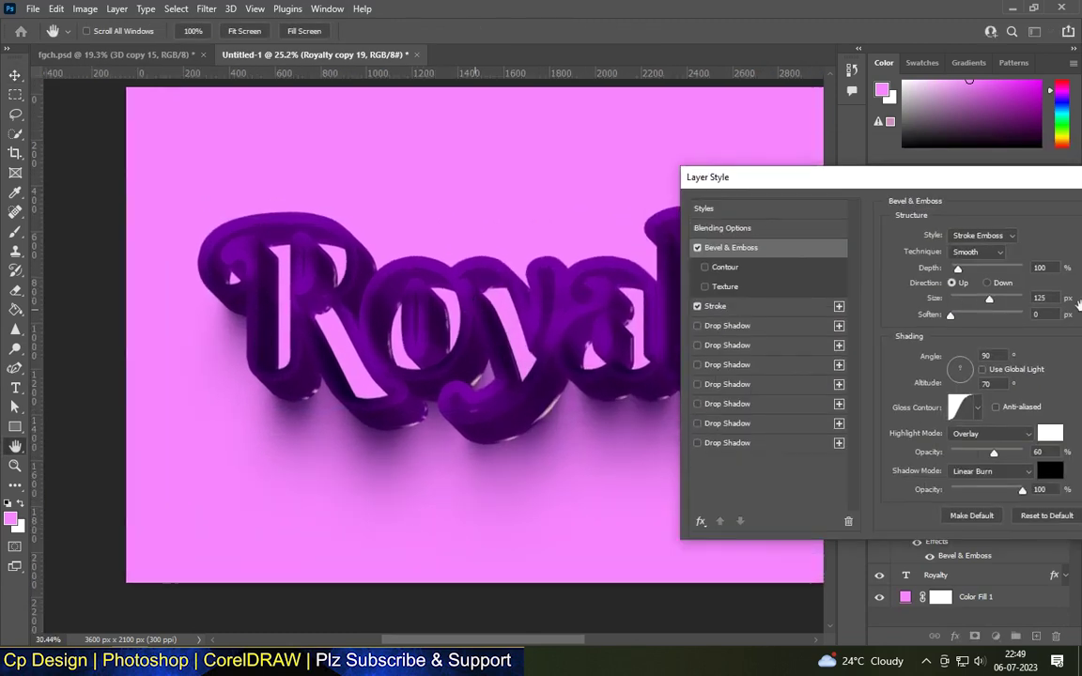
scroll(376, 347, down, 1)
scroll(376, 348, down, 2)
scroll(376, 348, up, 1)
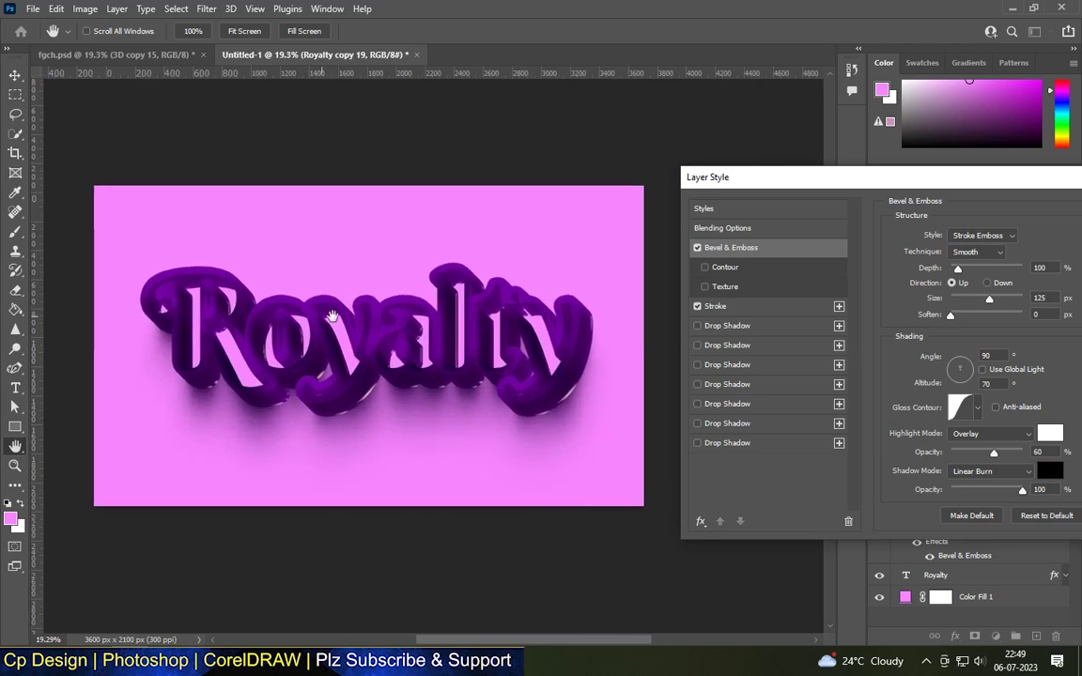
scroll(376, 347, up, 1)
drag(736, 191, 507, 181)
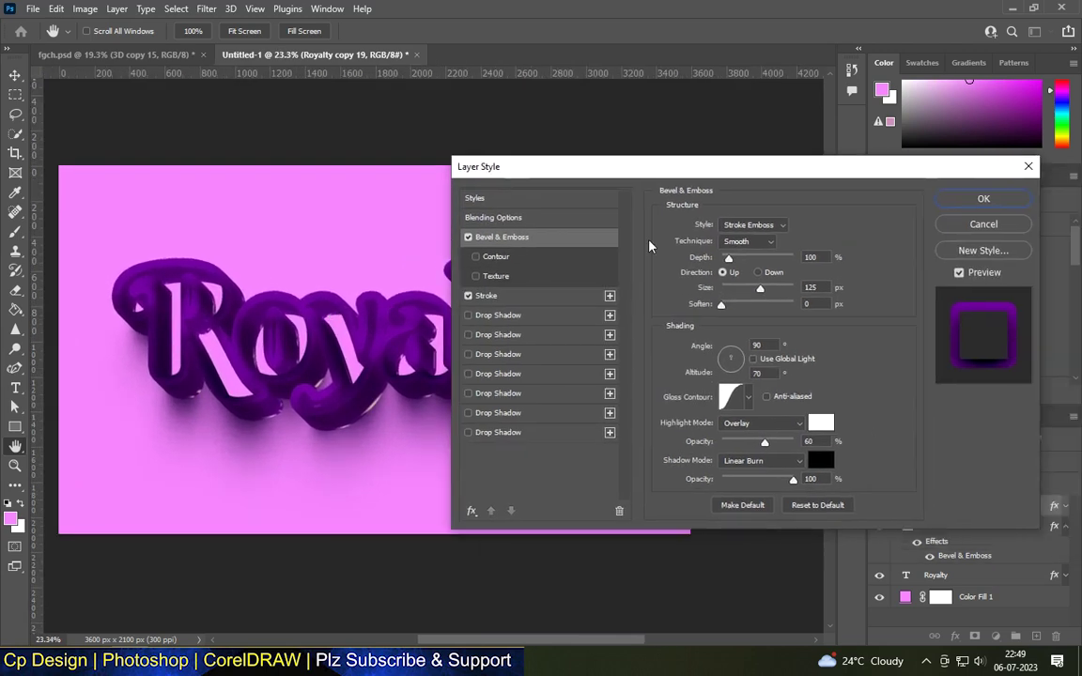
Step: Set the bevel highlight colour to #fbf6da and shadow colour to #130048
click(821, 423)
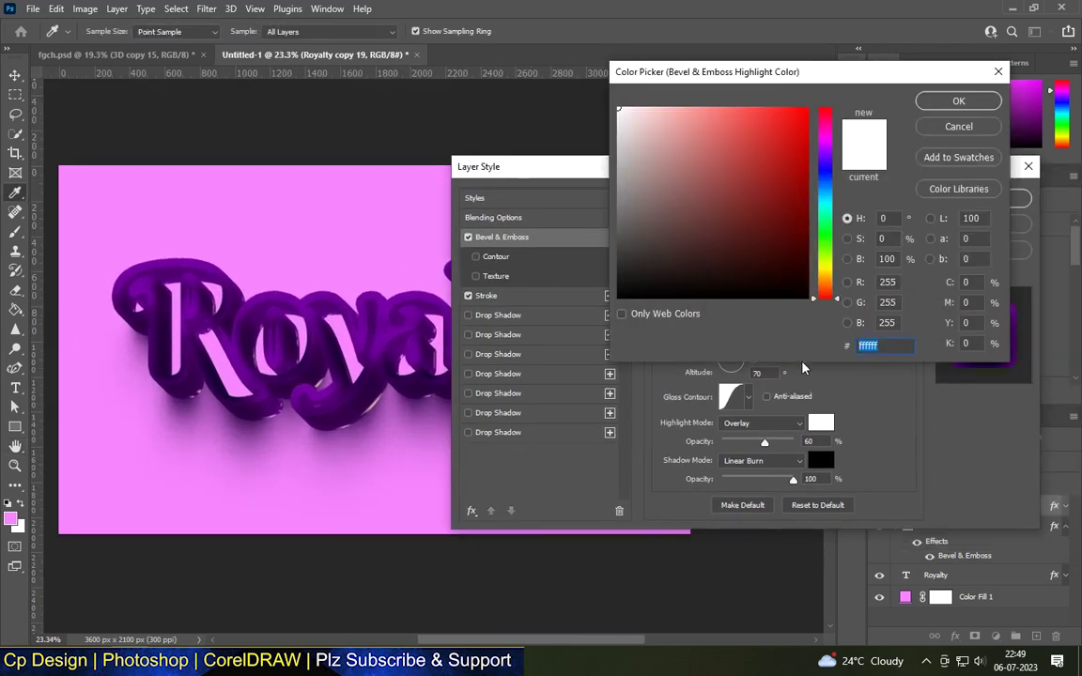
text(fbf6da)
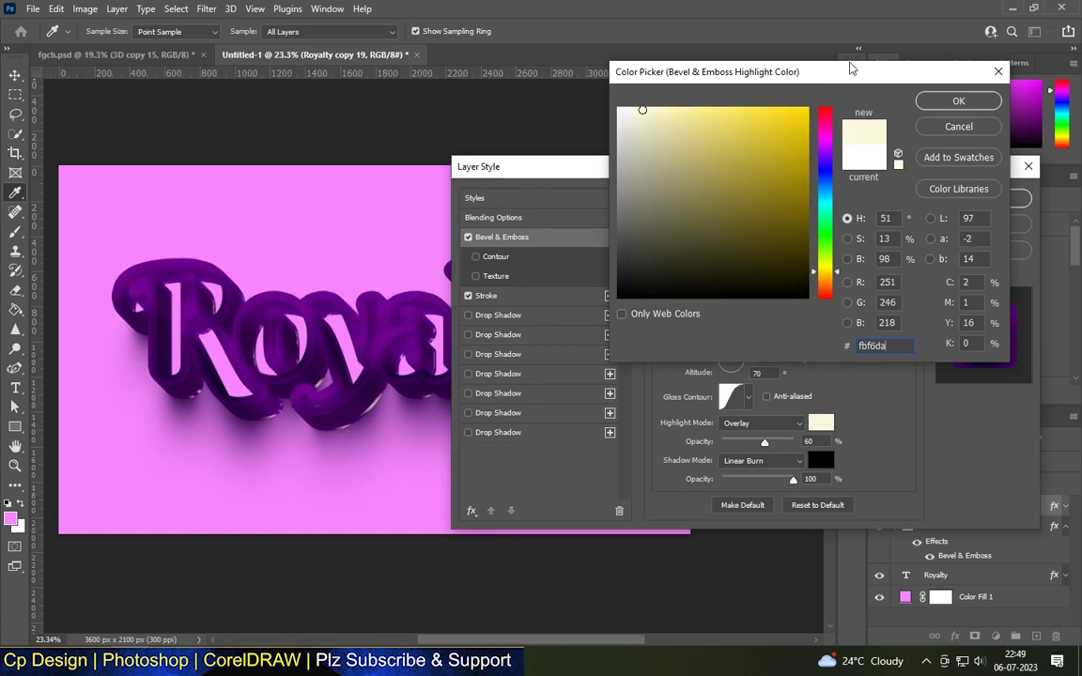
click(958, 101)
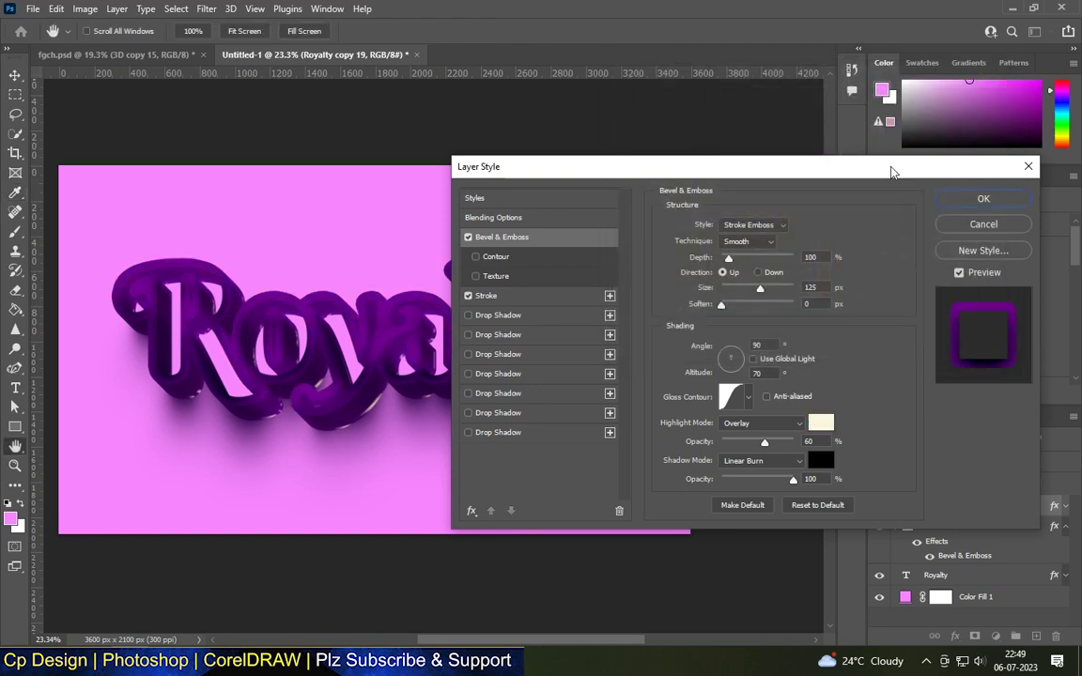
click(820, 460)
text(130048)
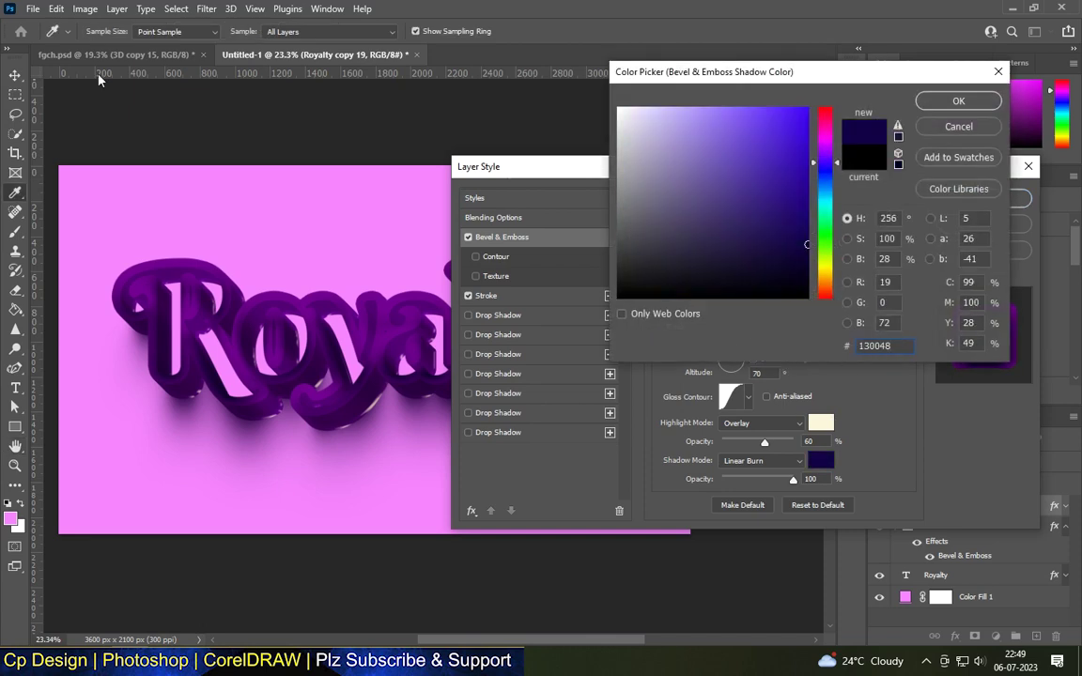
key(Return)
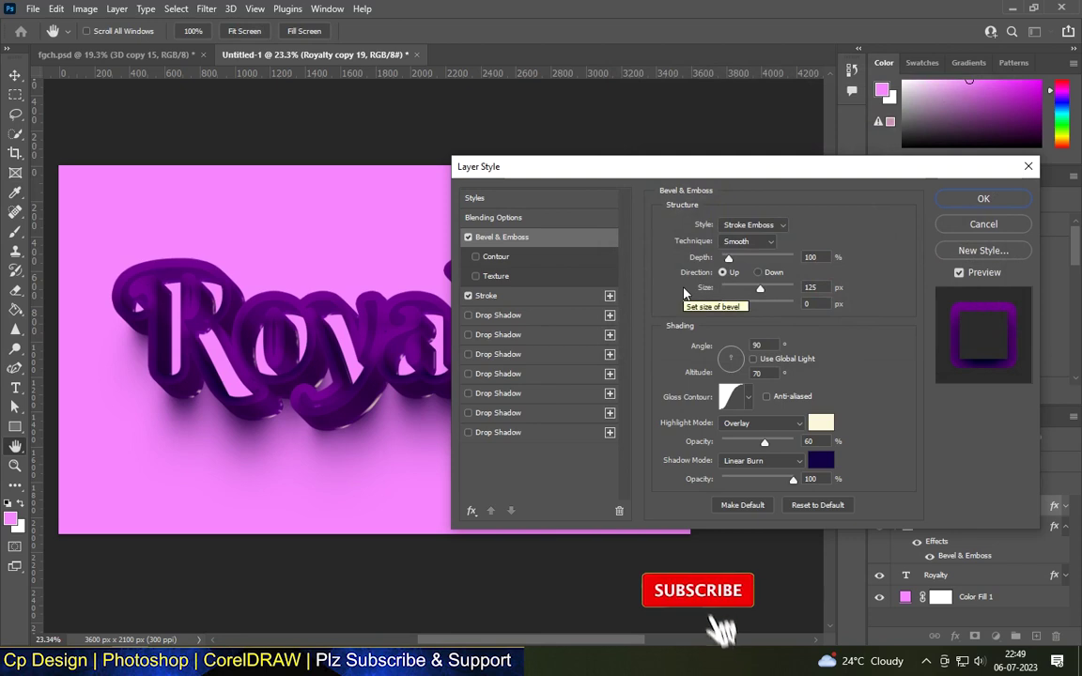
click(751, 224)
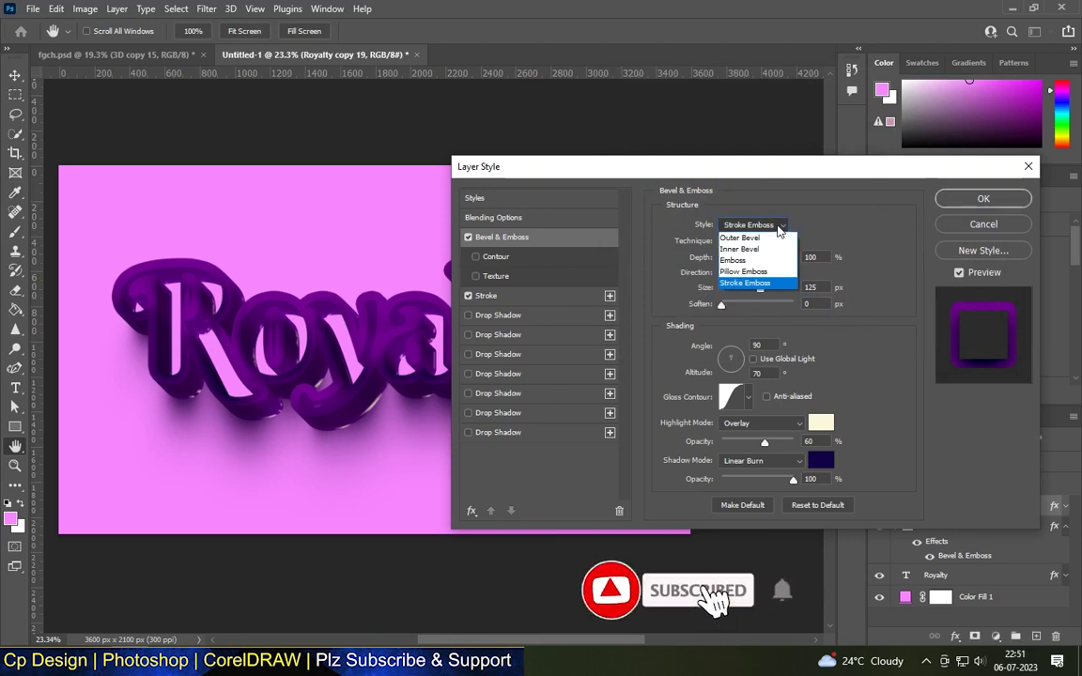
Step: Keep Stroke Emboss and Smooth; set Depth 729, Size 40, Soften 10, Altitude 30
click(751, 280)
click(763, 243)
click(763, 244)
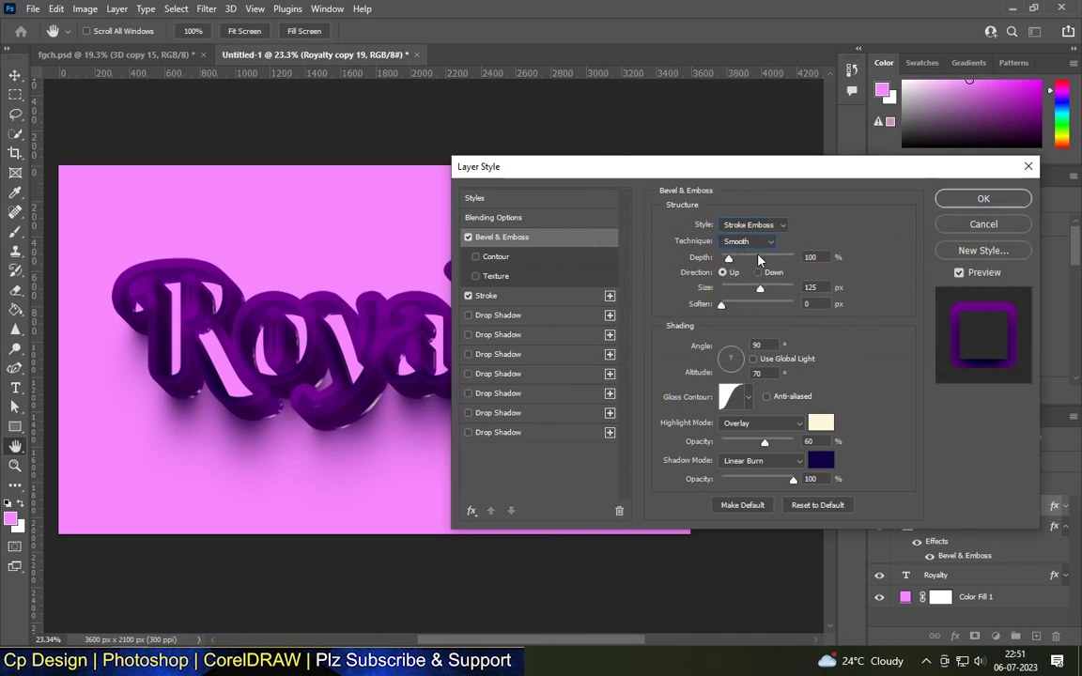
double_click(824, 257)
text(72)
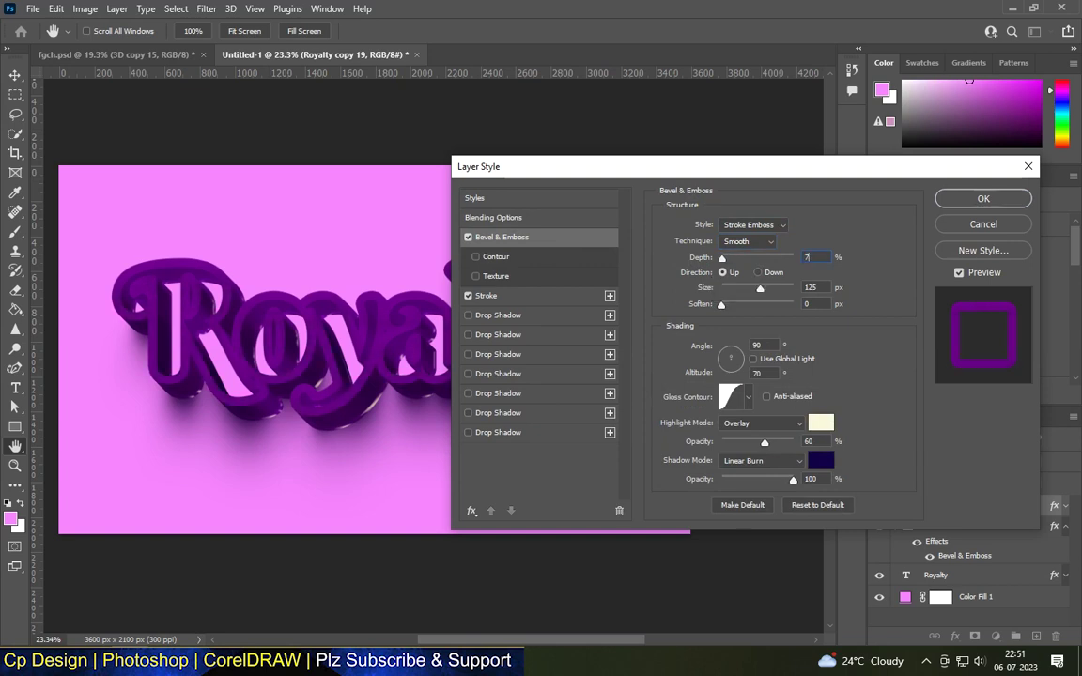
text(9)
double_click(829, 287)
text(40)
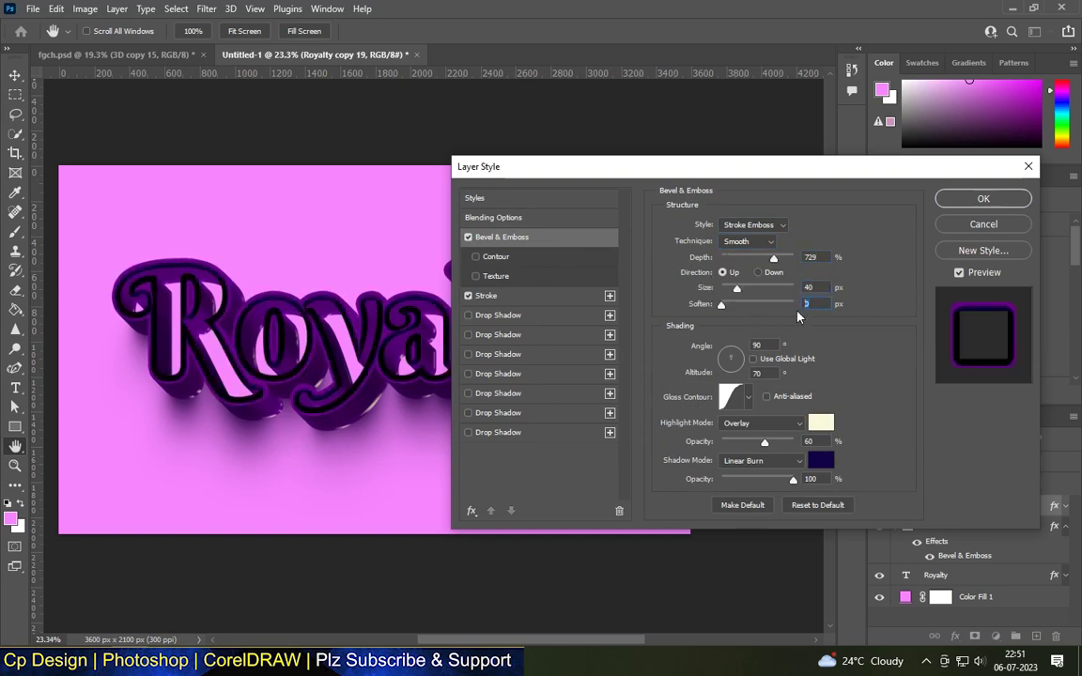
text(10)
key(Tab)
key(Tab)
text(30)
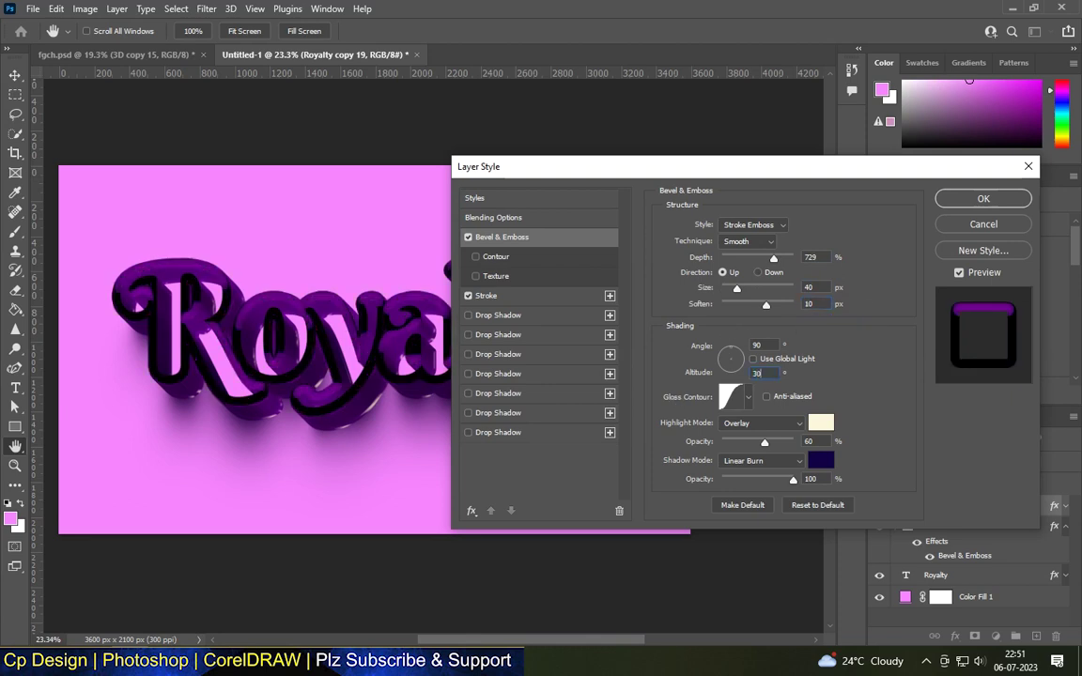
Step: Choose a ringed gloss contour, Screen highlights at 72% and Multiply shadows
click(749, 398)
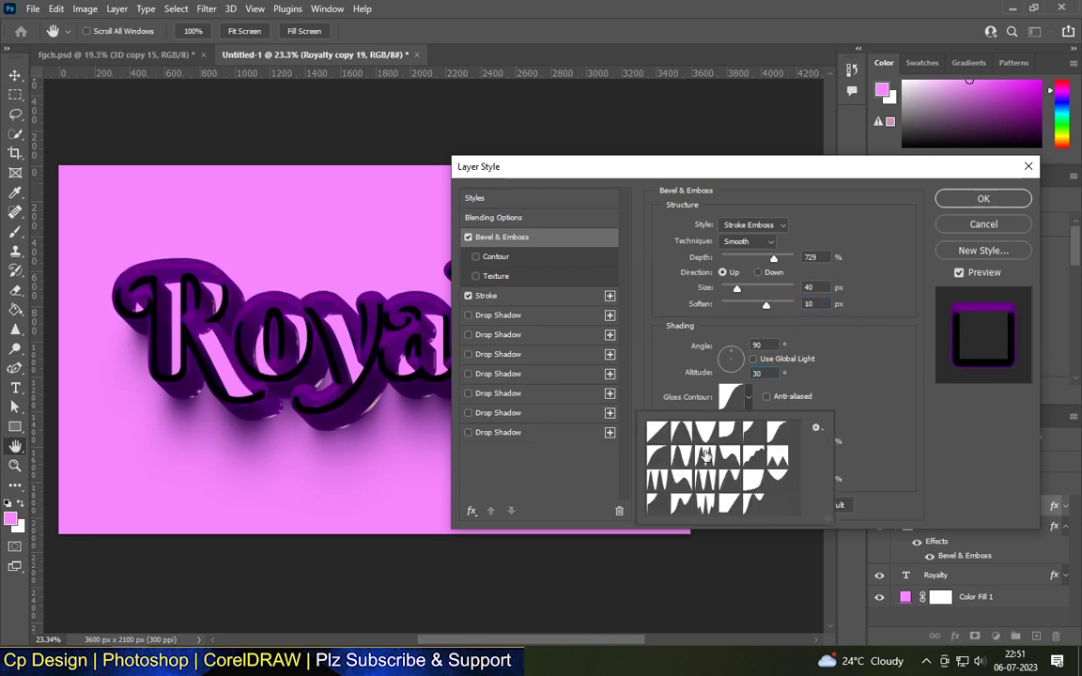
click(706, 456)
click(707, 455)
click(761, 423)
click(749, 394)
drag(765, 442, 773, 442)
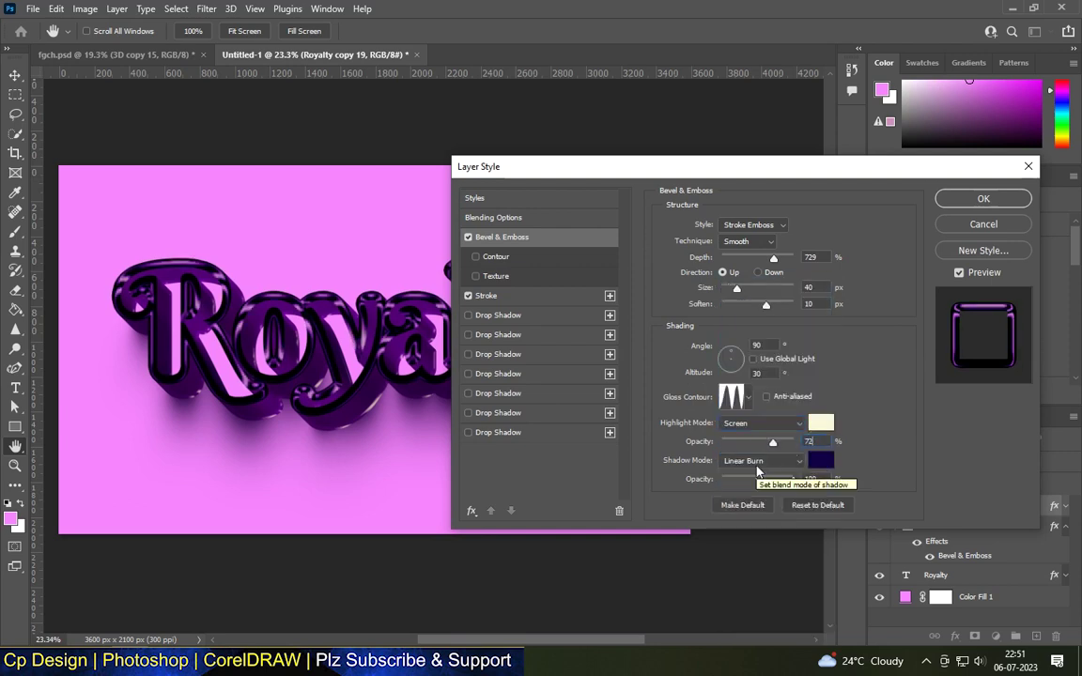
click(759, 460)
click(743, 292)
click(761, 461)
click(742, 300)
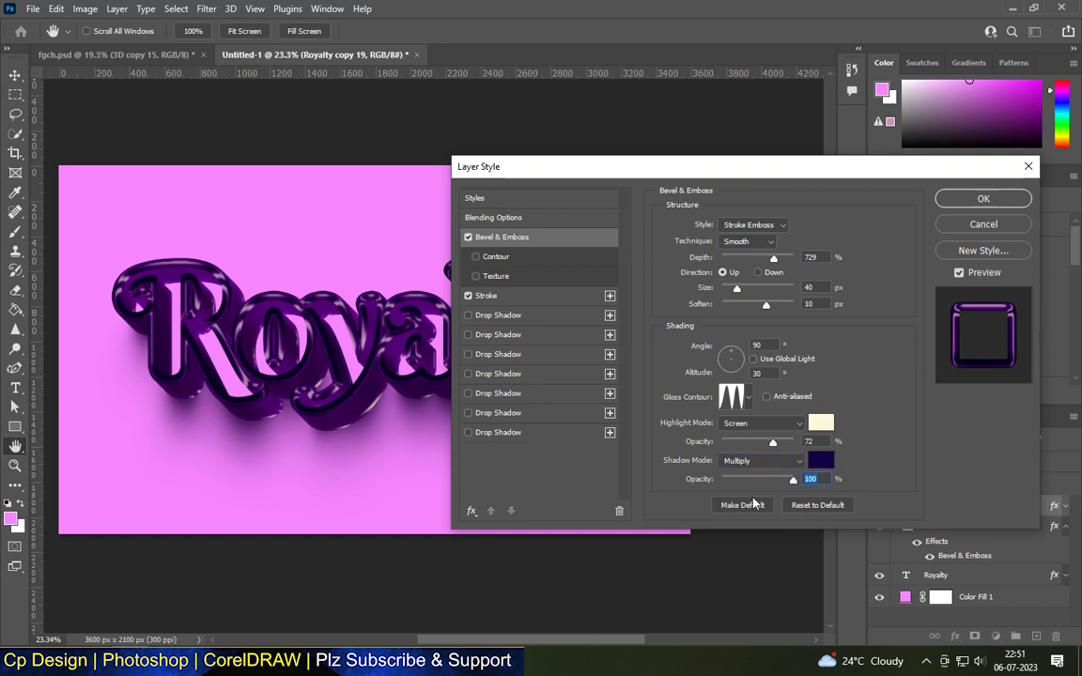
text(77)
click(515, 296)
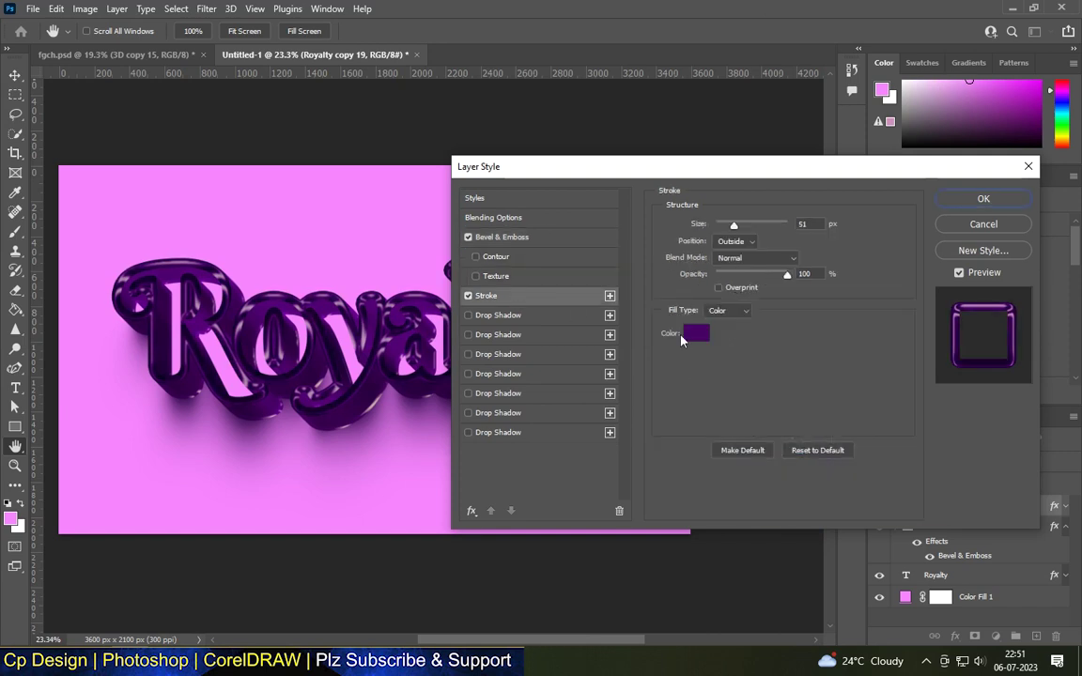
Step: Enable the bevel Contour with a Linear curve
click(507, 257)
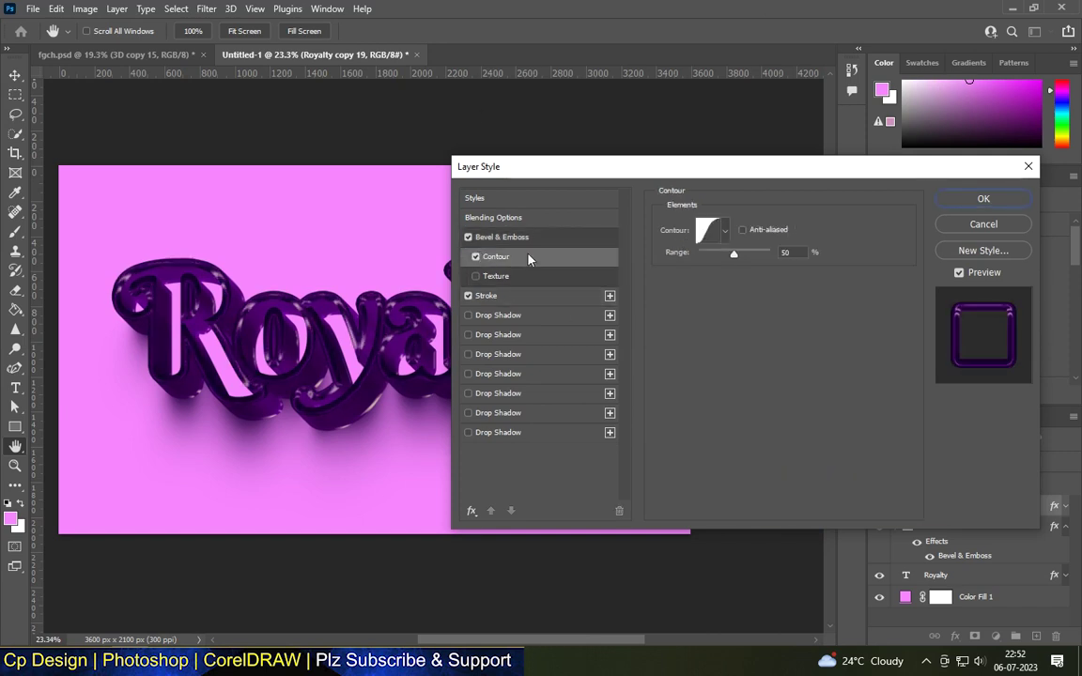
click(724, 233)
double_click(735, 259)
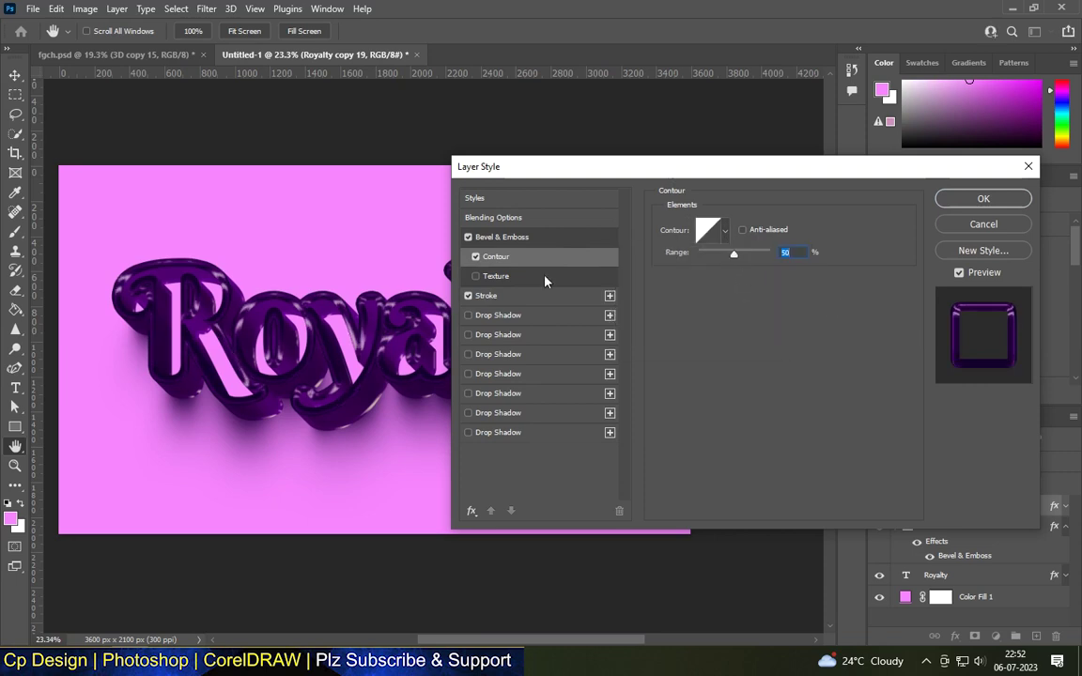
Step: Change the stroke fill to the purple gradient preset
click(510, 297)
click(731, 310)
click(724, 324)
click(722, 336)
scroll(796, 216, down, 5)
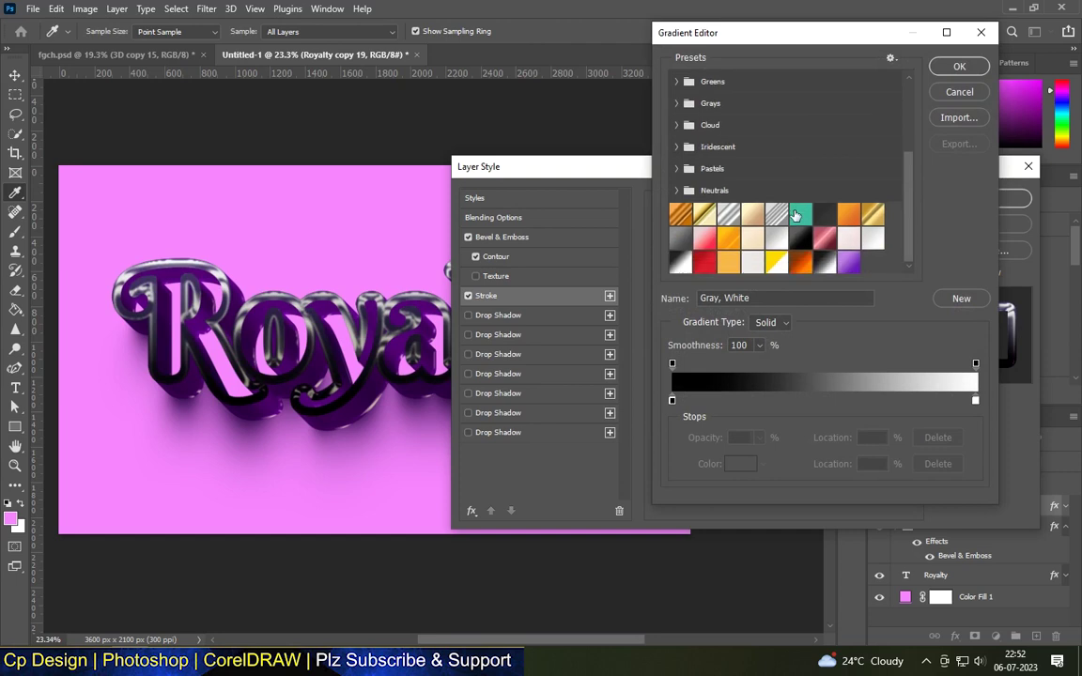
click(848, 262)
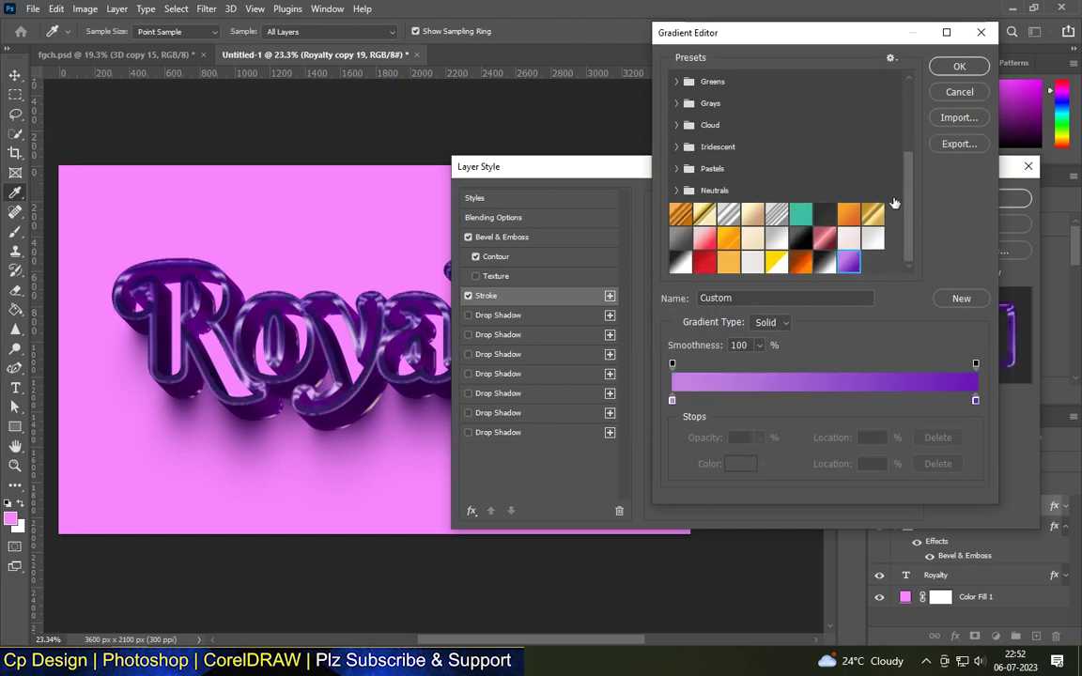
key(Return)
Step: Reverse the stroke gradient and set scale 72 and stroke size 35
click(799, 333)
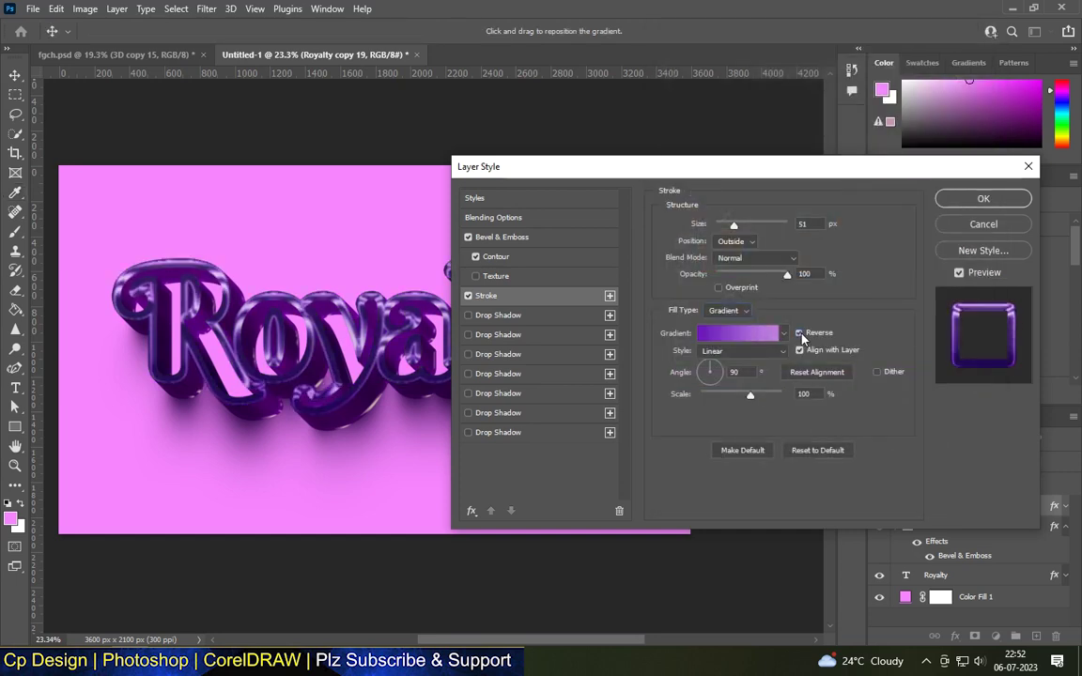
click(750, 395)
text(72)
text(35)
key(Tab)
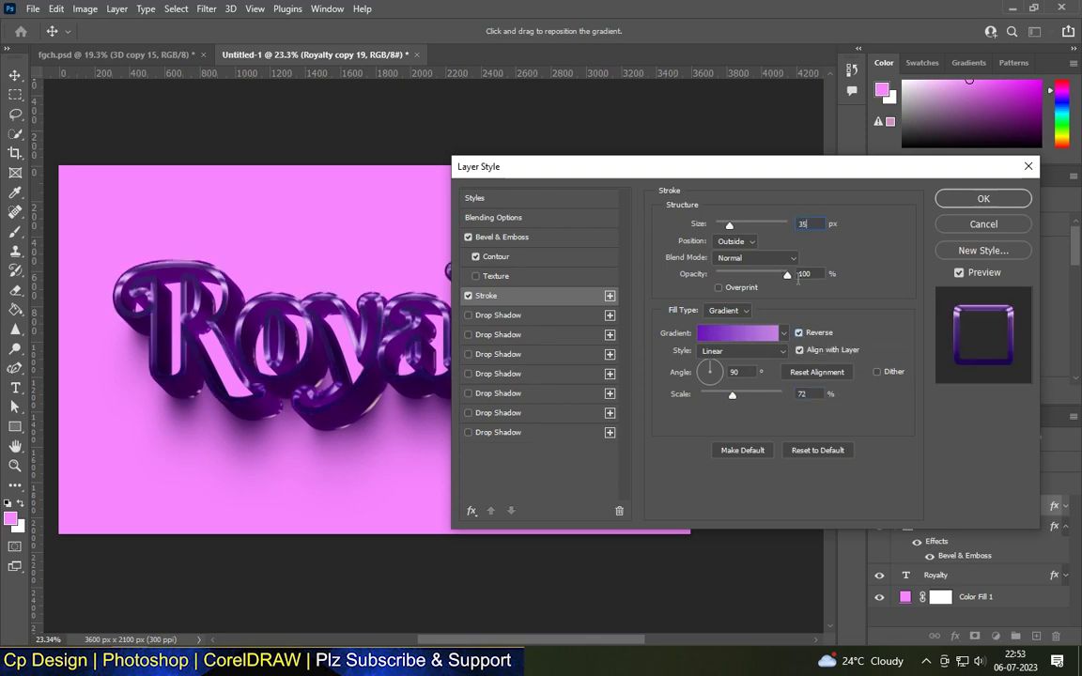
click(750, 312)
click(799, 334)
key(Tab)
Step: Add a Gradient Overlay using the purple gradient preset
click(472, 510)
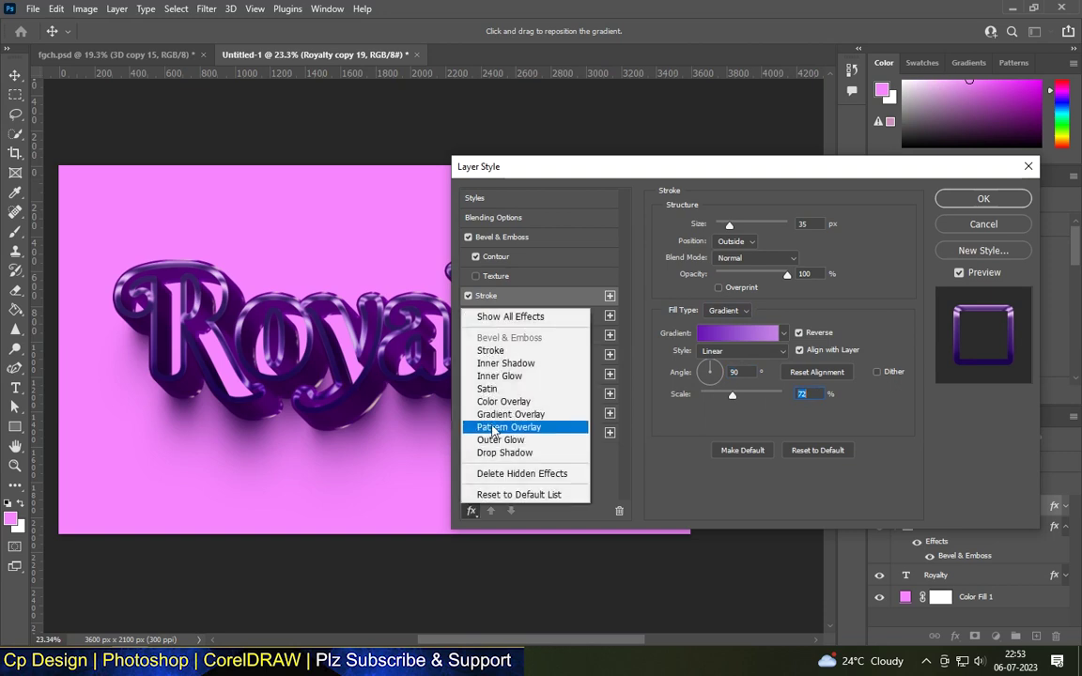
click(517, 420)
click(764, 264)
scroll(817, 188, down, 1)
click(850, 271)
click(960, 65)
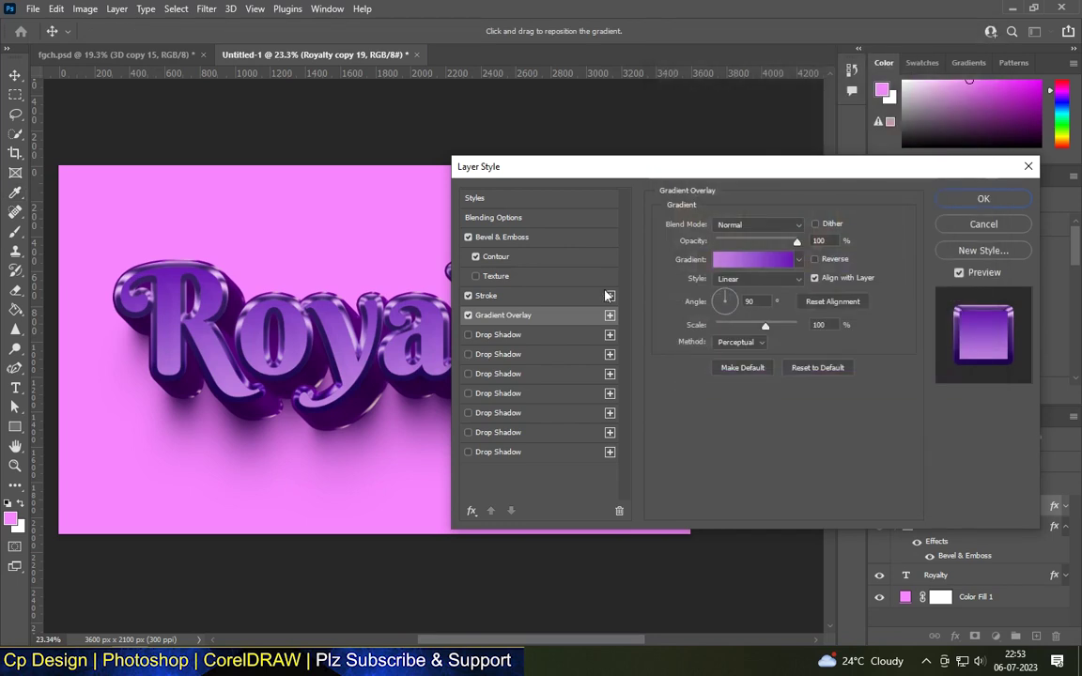
Step: Set the overlay angle to -90° and scale to 67%, then apply the style
double_click(749, 301)
text(90)
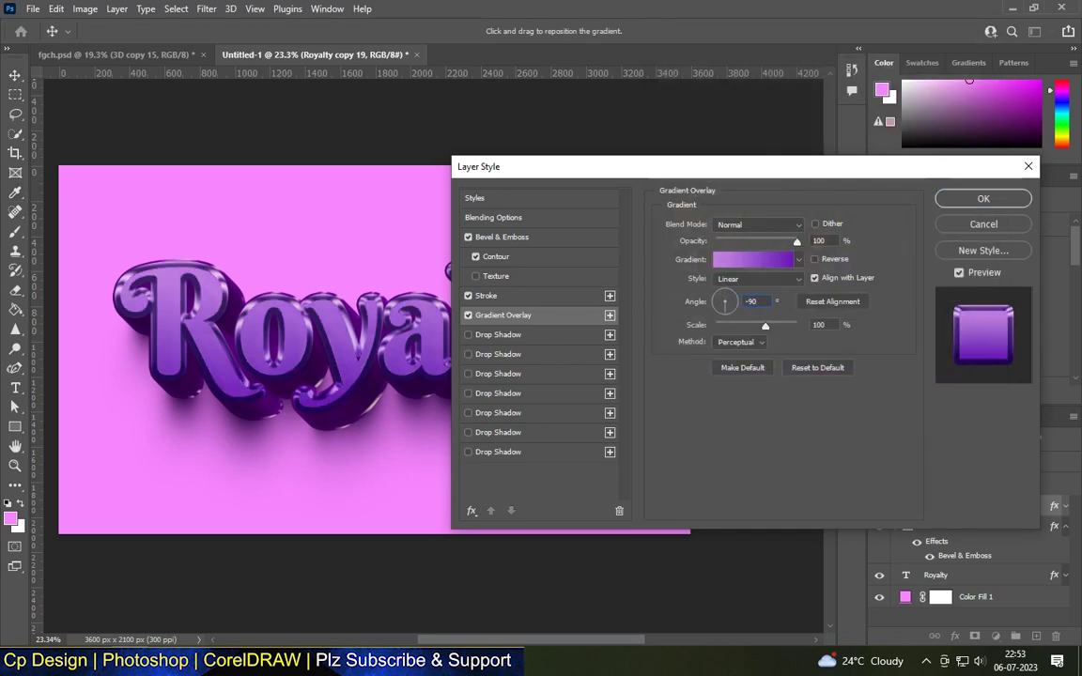
click(770, 225)
click(766, 230)
key(ctrl+z)
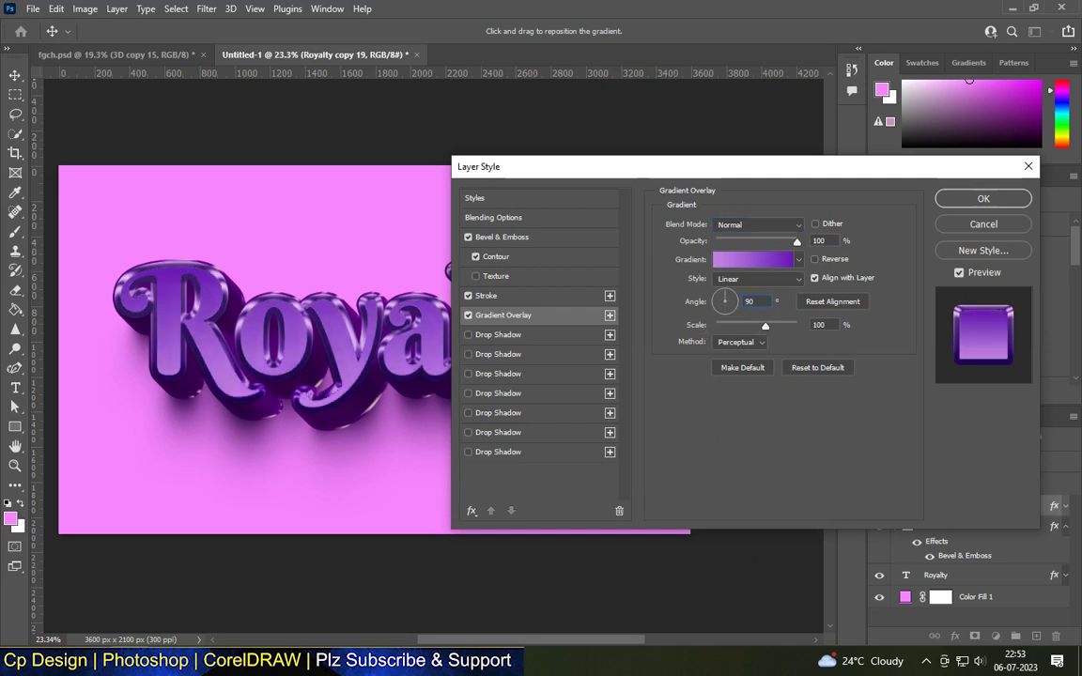
text(-90)
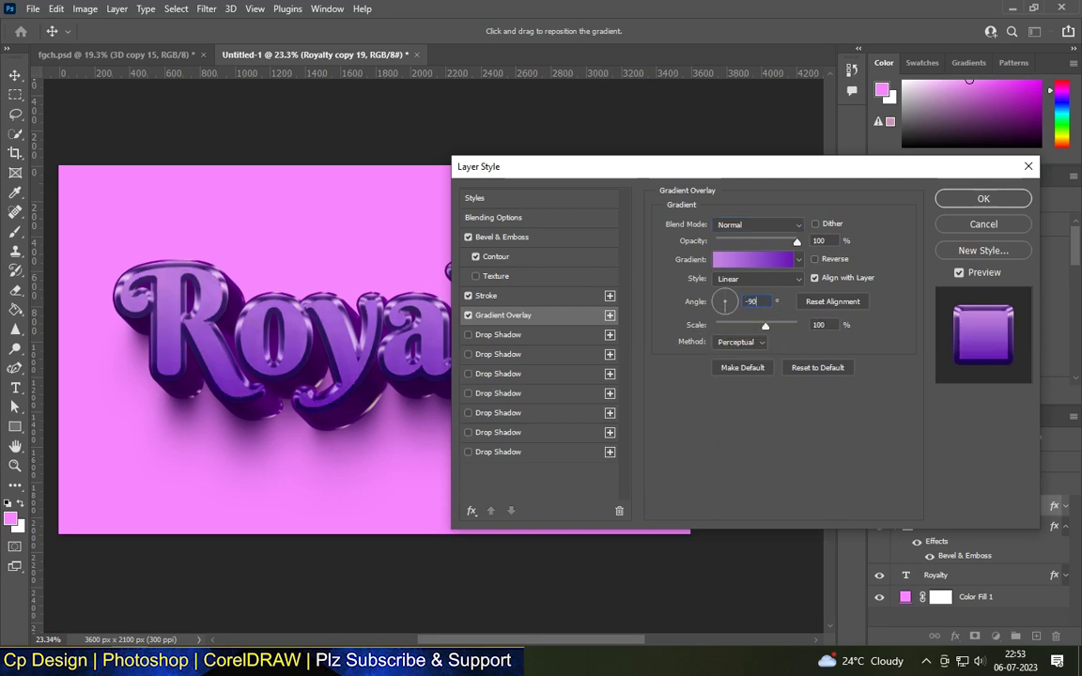
key(Tab)
text(7)
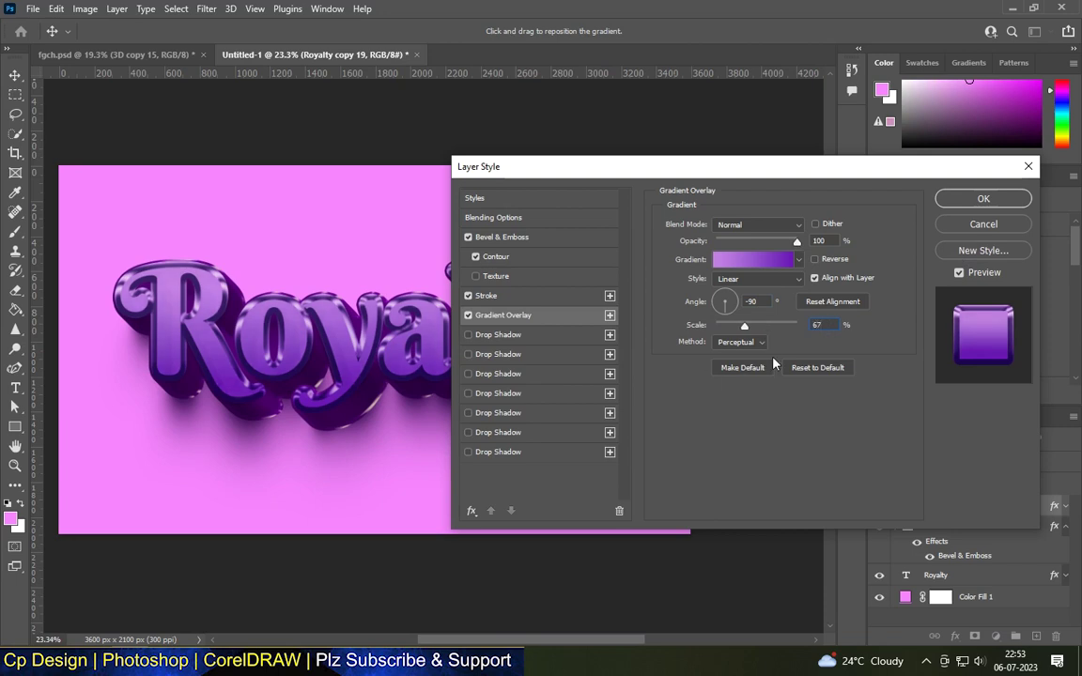
click(984, 199)
scroll(705, 321, down, 2)
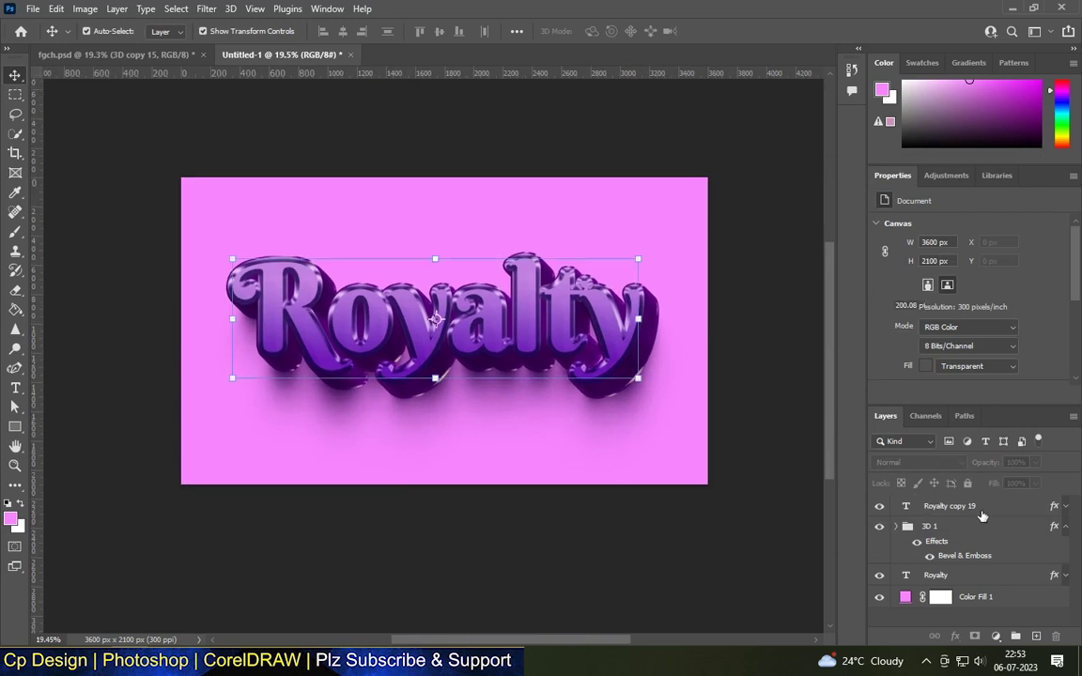
Step: Duplicate Royalty copy 19 and turn off its copied bevel and gradient overlay
click(982, 512)
drag(980, 514, 1033, 634)
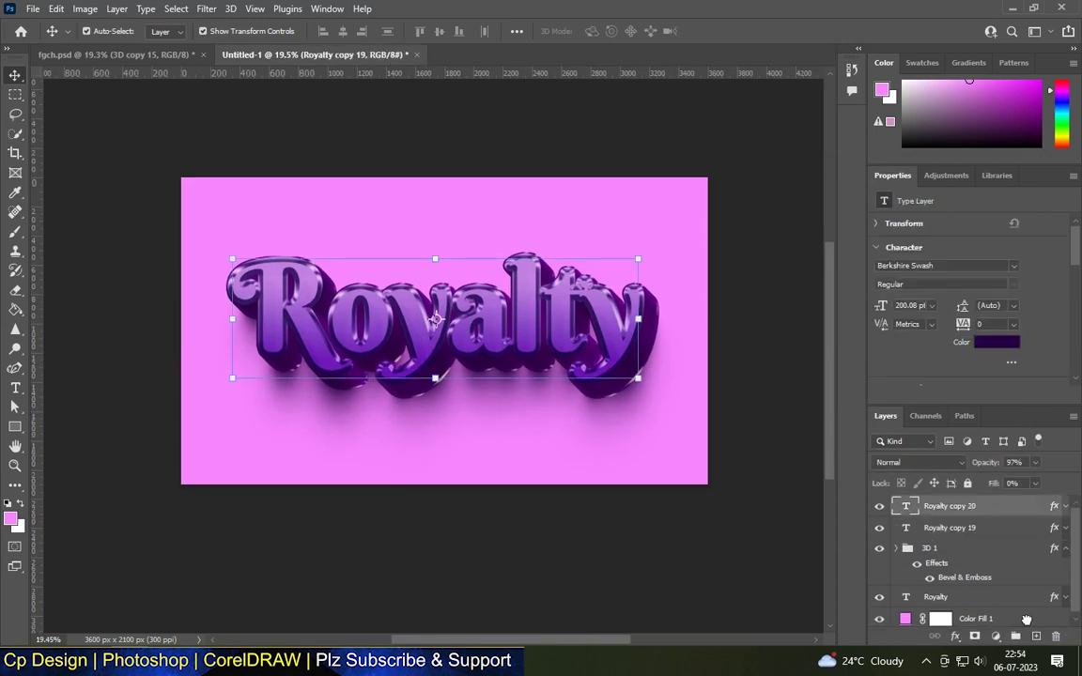
double_click(982, 508)
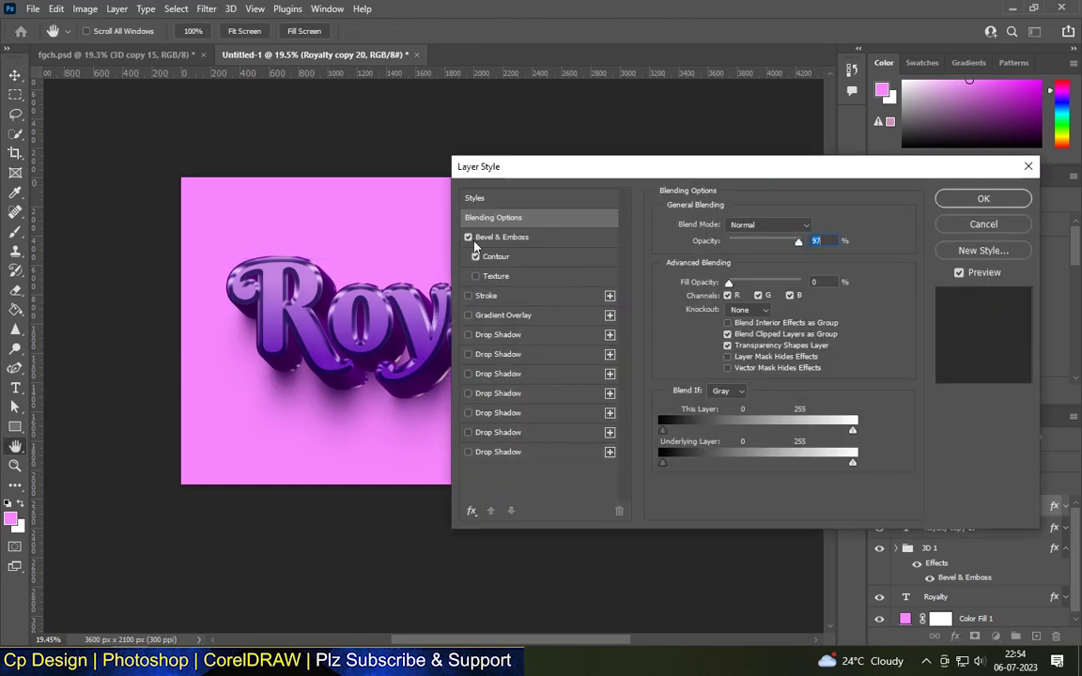
click(476, 256)
click(472, 510)
click(510, 419)
click(468, 315)
Step: Add a Normal-mode Color Overlay in gold #dc9d05
click(471, 510)
click(503, 411)
click(813, 227)
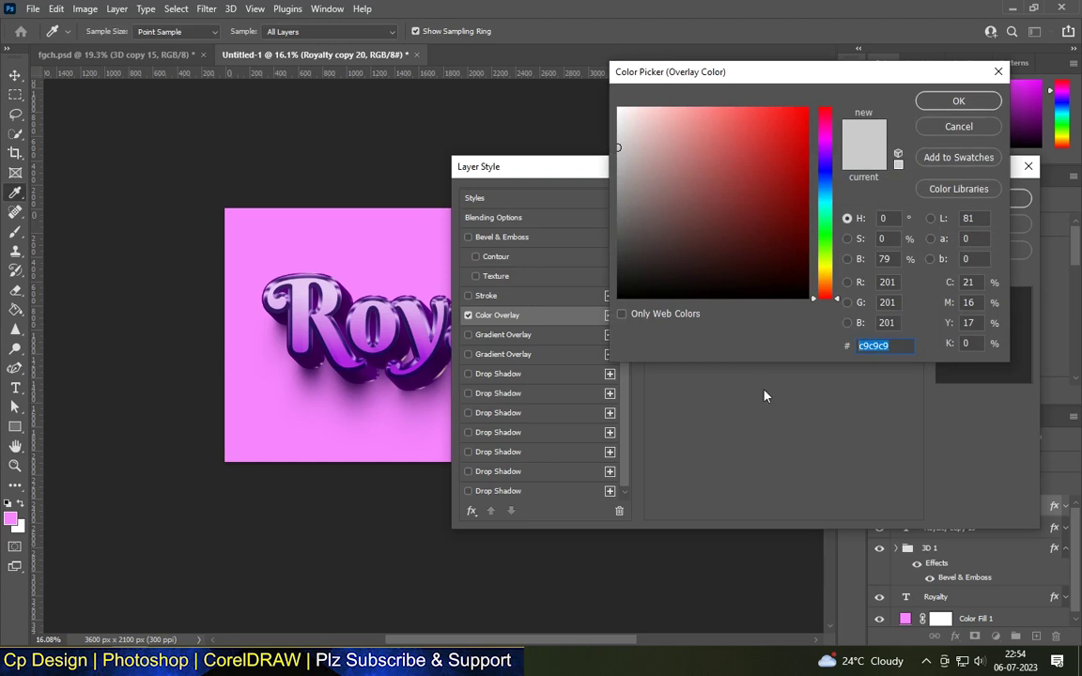
text(dc9d)
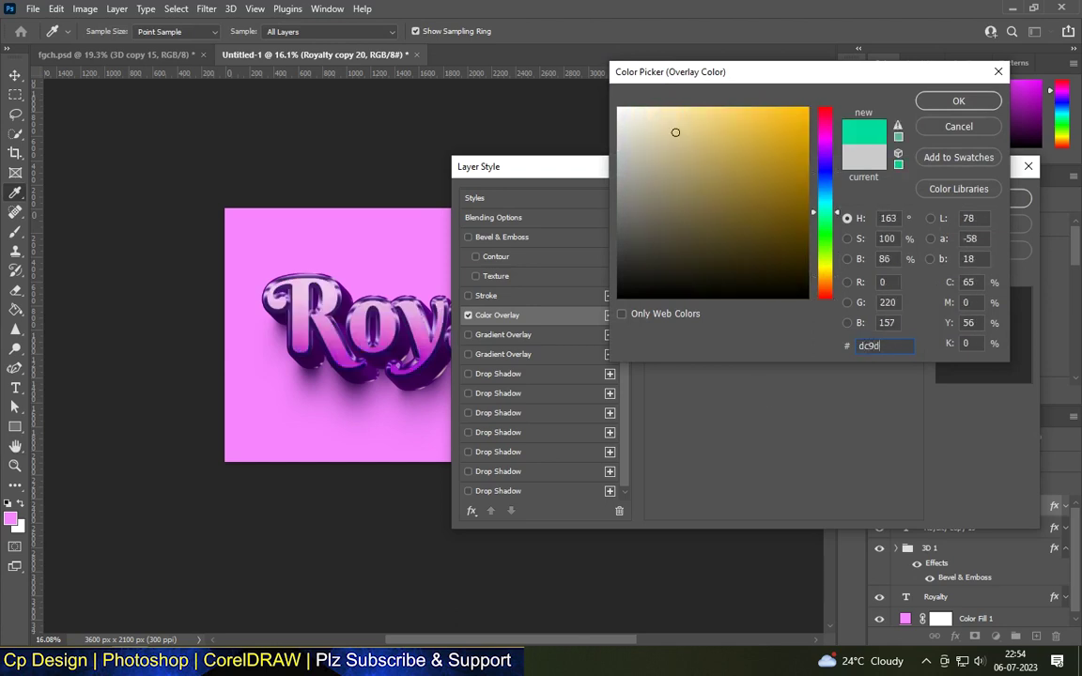
text(05)
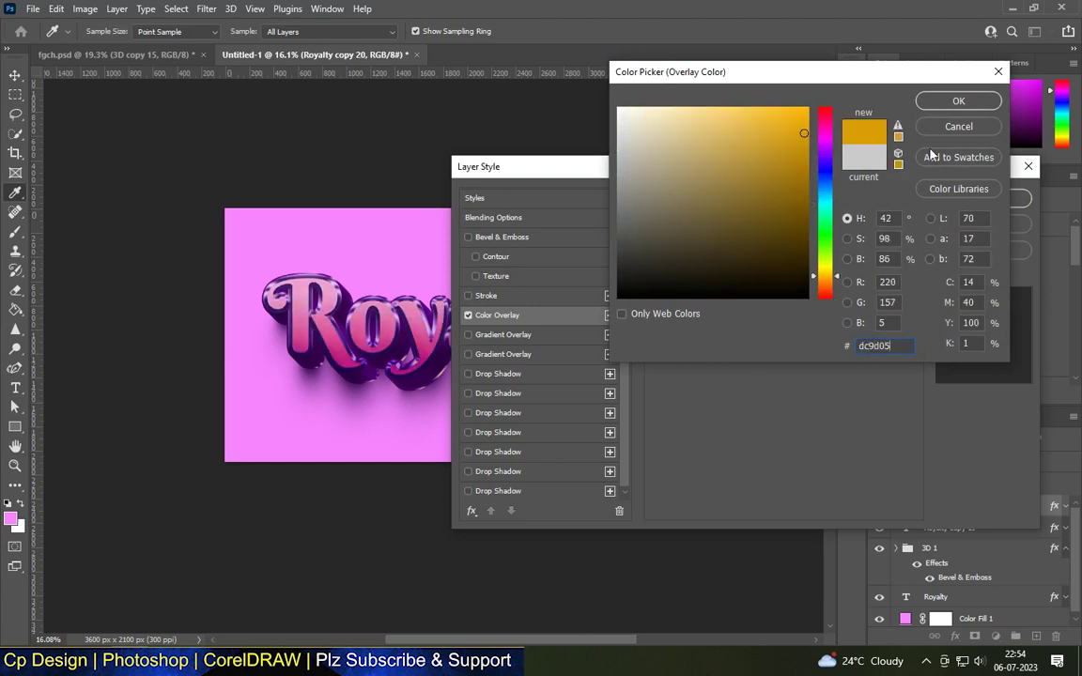
click(957, 102)
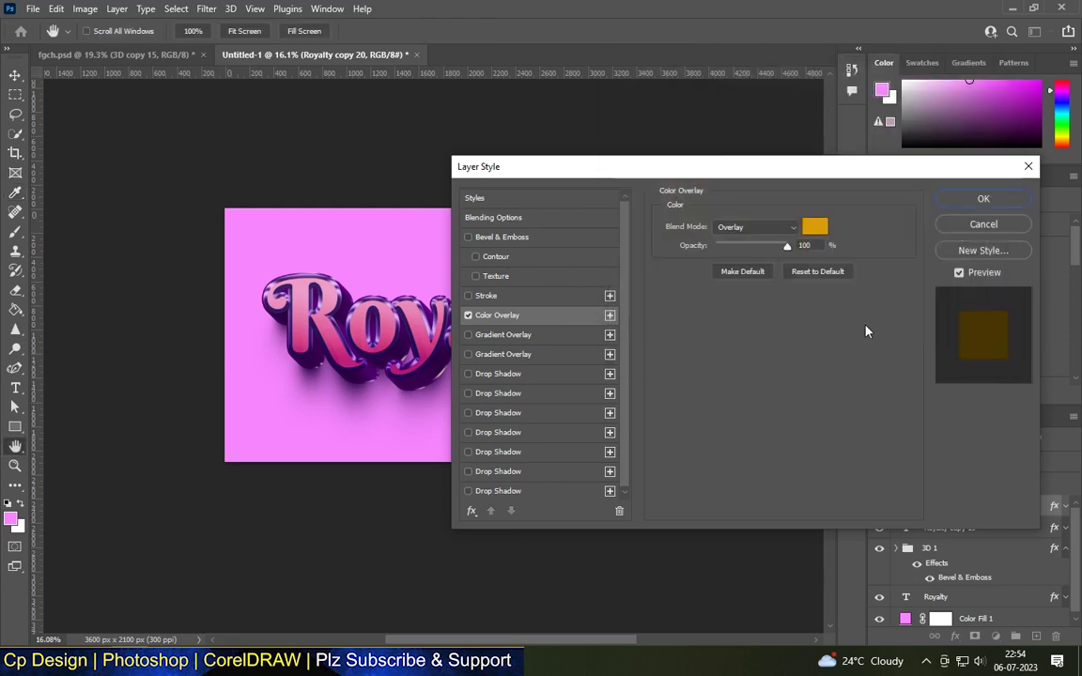
click(728, 227)
click(672, 211)
Step: Duplicate the gold text, nudge it up and left, and step-repeat the offset copies
click(977, 198)
key(ctrl+j)
key(ctrl+t)
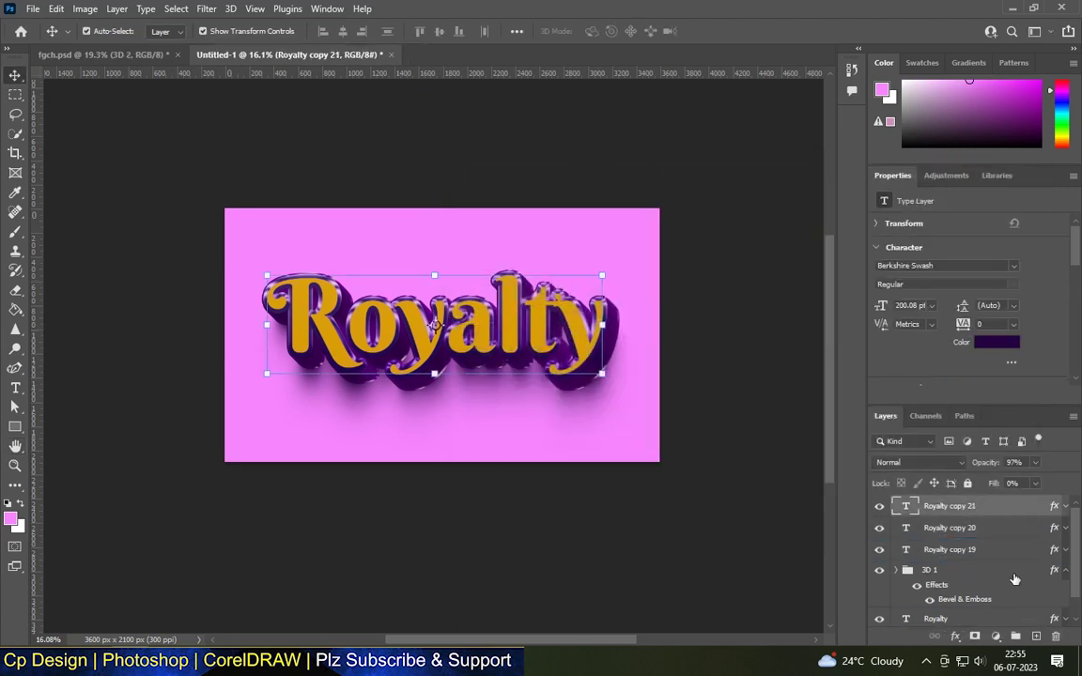
key(Up)
key(Left)
key(Return)
key(ctrl+shift+alt+t)
key(ctrl+shift+alt+t)
key(ctrl+shift+alt+t)
key(ctrl+shift+alt+t)
key(ctrl+shift+alt+t)
key(ctrl+shift+alt+t)
key(ctrl+shift+alt+t)
key(ctrl+shift+alt+t)
key(ctrl+shift+alt+t)
key(ctrl+shift+alt+t)
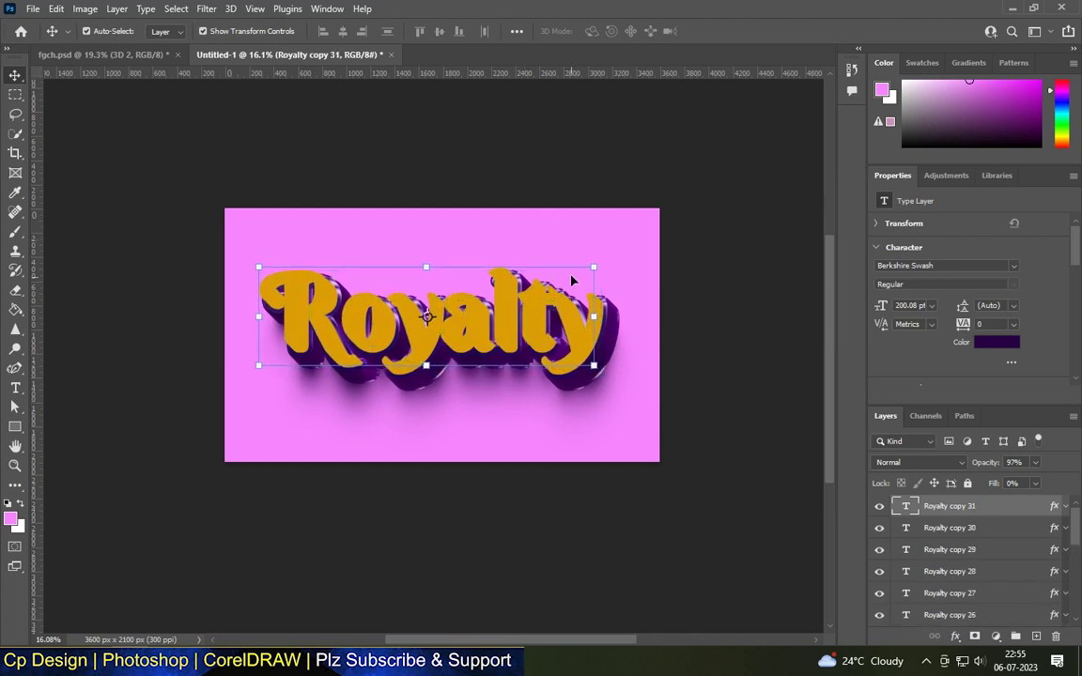
Step: Select the gold duplicates up to Royalty copy 30 and group them as '3D 2'
scroll(430, 330, up, 2)
click(430, 331)
click(982, 528)
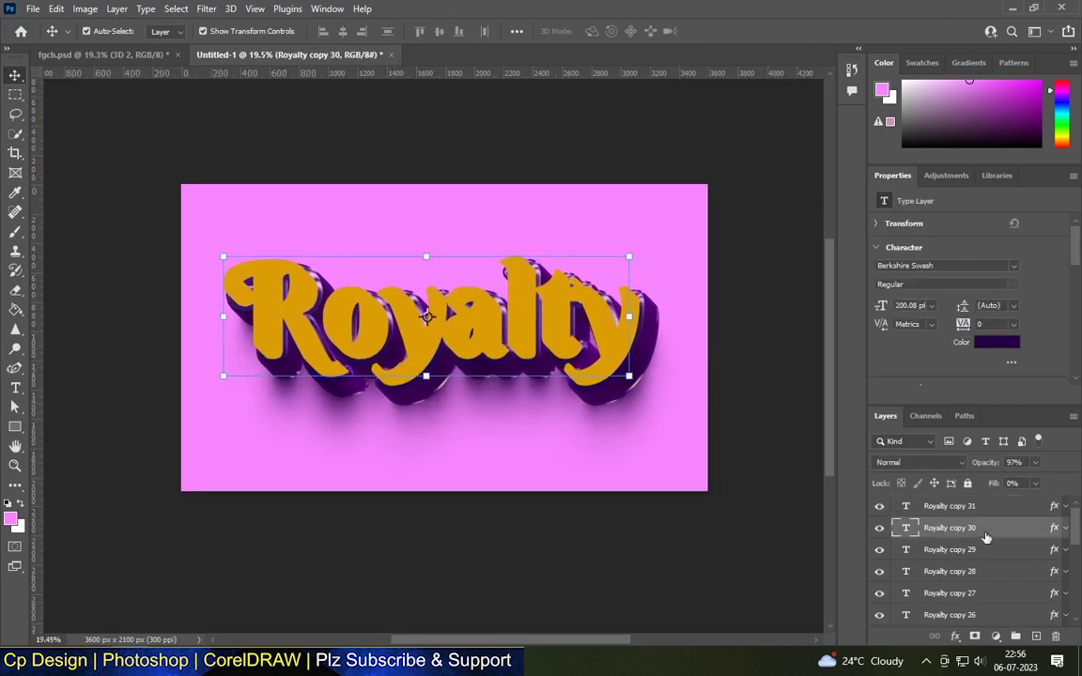
scroll(986, 537, down, 5)
key(ctrl+g)
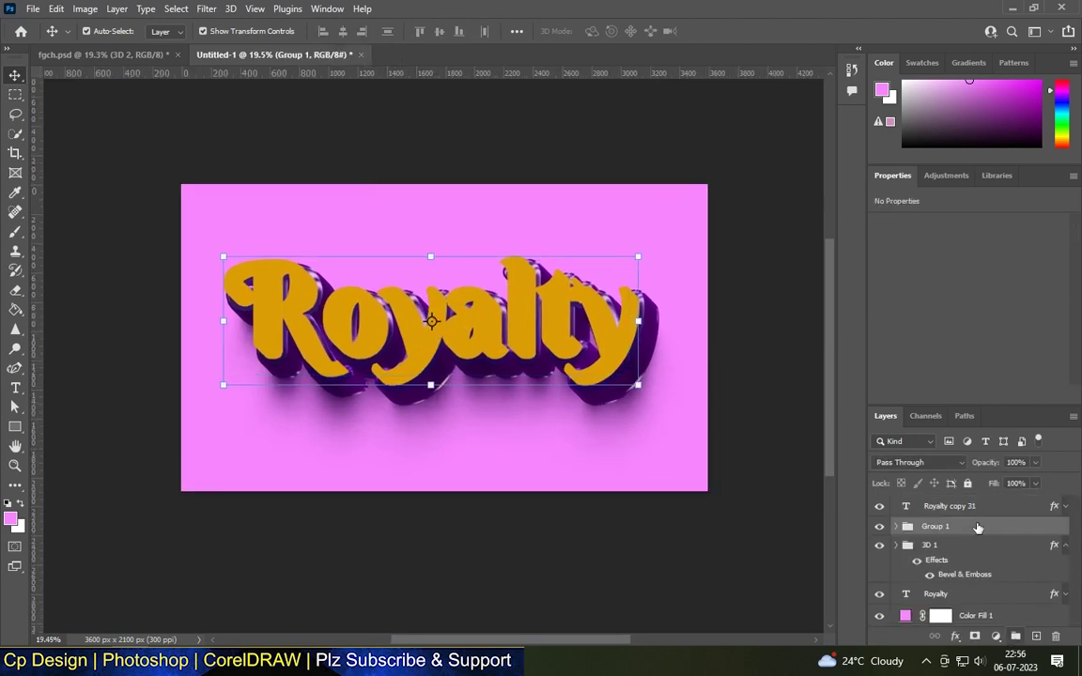
double_click(937, 526)
text(3D 2)
key(Return)
Step: Add a Bevel & Emboss effect to the 3D 2 group, keeping Inner Bevel style and Smooth technique
double_click(966, 534)
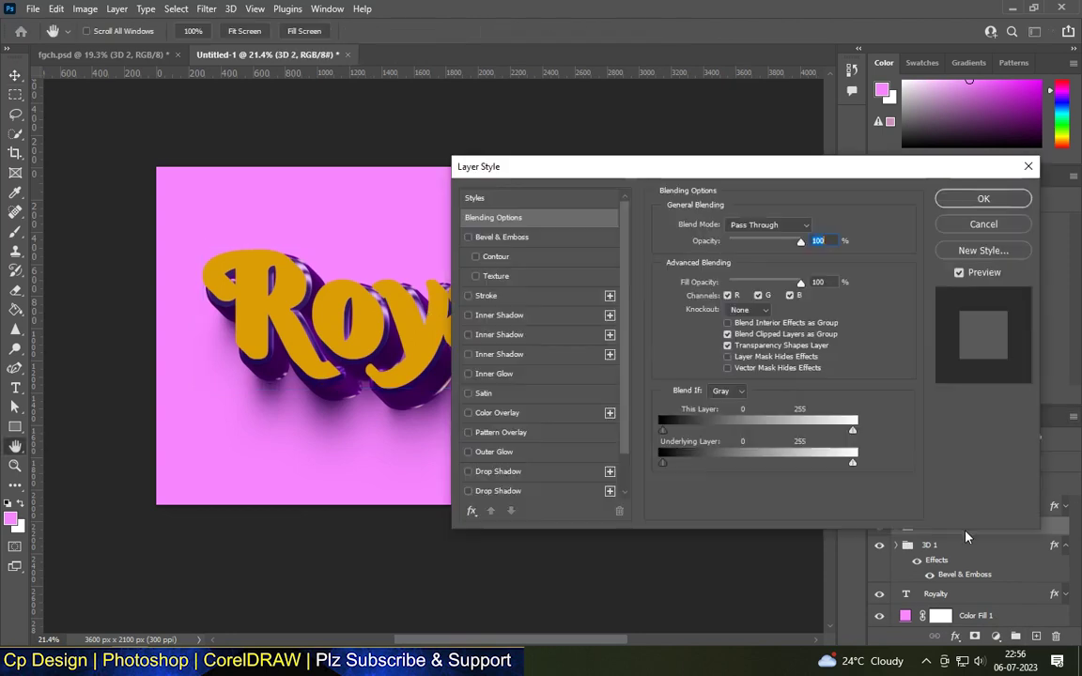
click(536, 239)
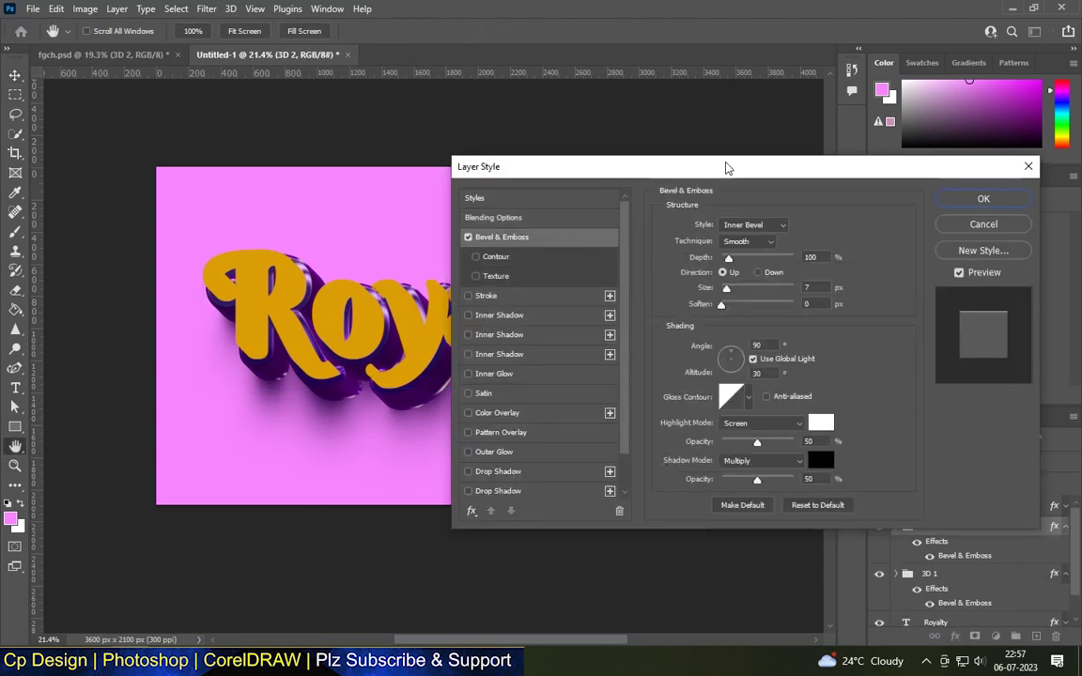
drag(725, 166, 729, 175)
click(752, 404)
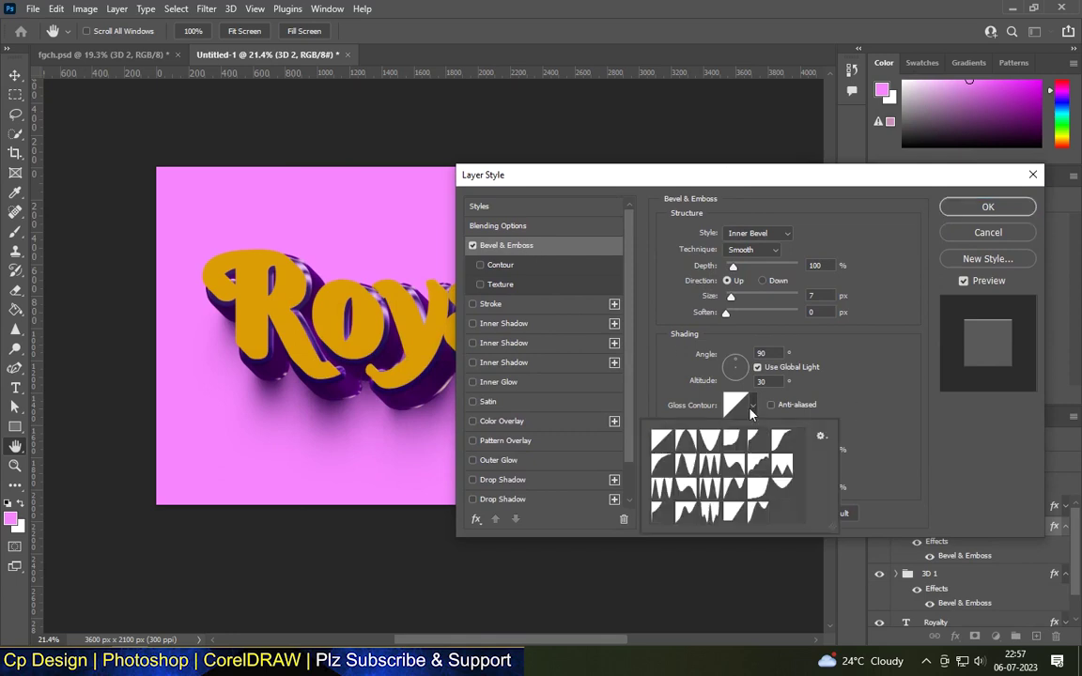
click(753, 405)
click(758, 233)
click(765, 258)
click(755, 249)
click(750, 261)
Step: Set bevel depth 365% and size 40 px, adjust angle and altitude, and disable global light
double_click(816, 265)
text(365)
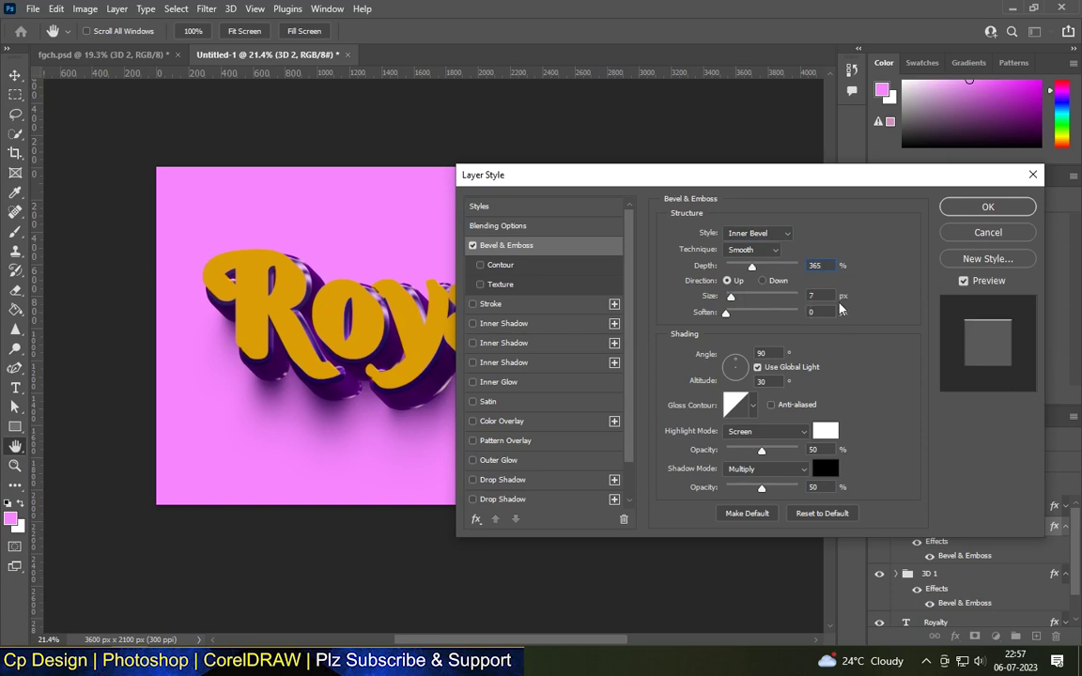
text(40)
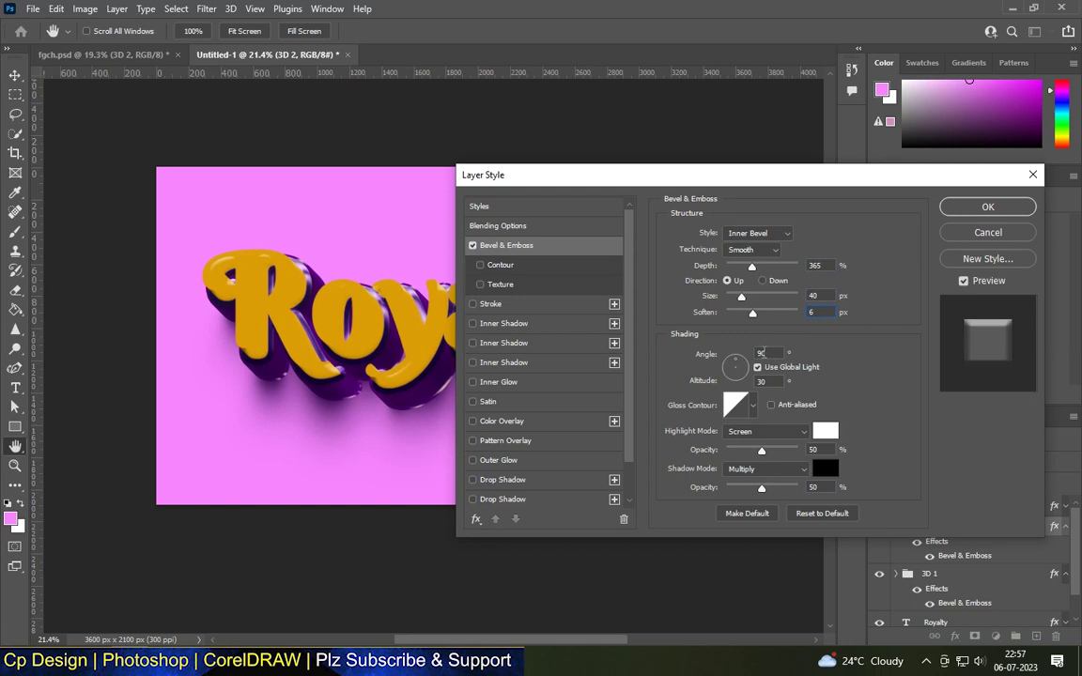
double_click(759, 352)
text(-90)
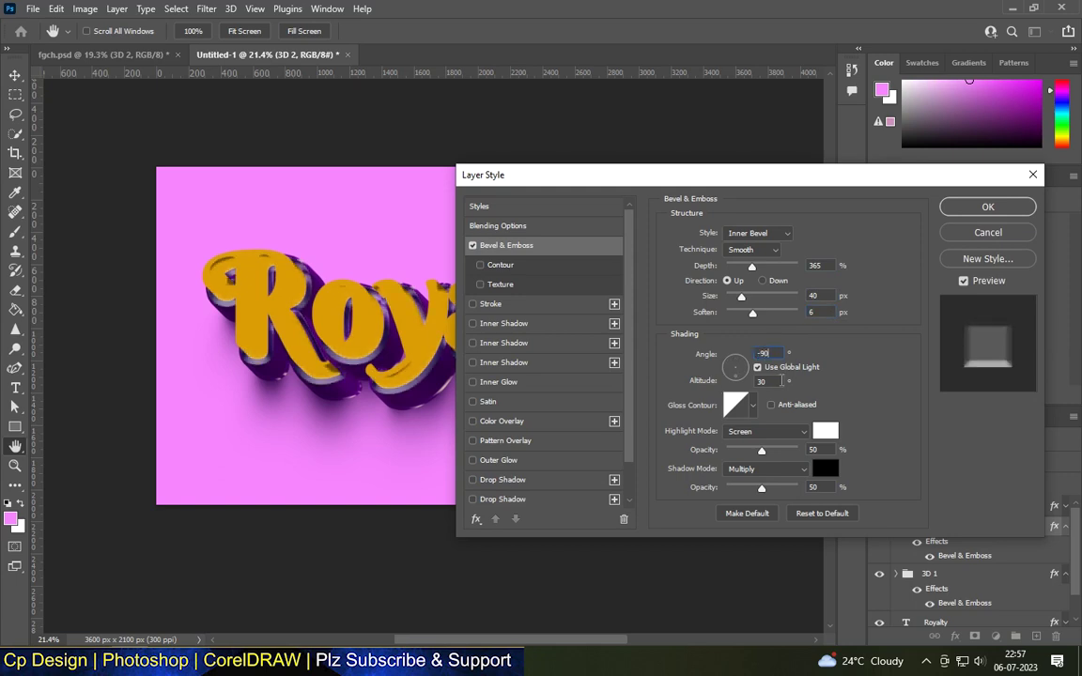
double_click(763, 383)
click(758, 367)
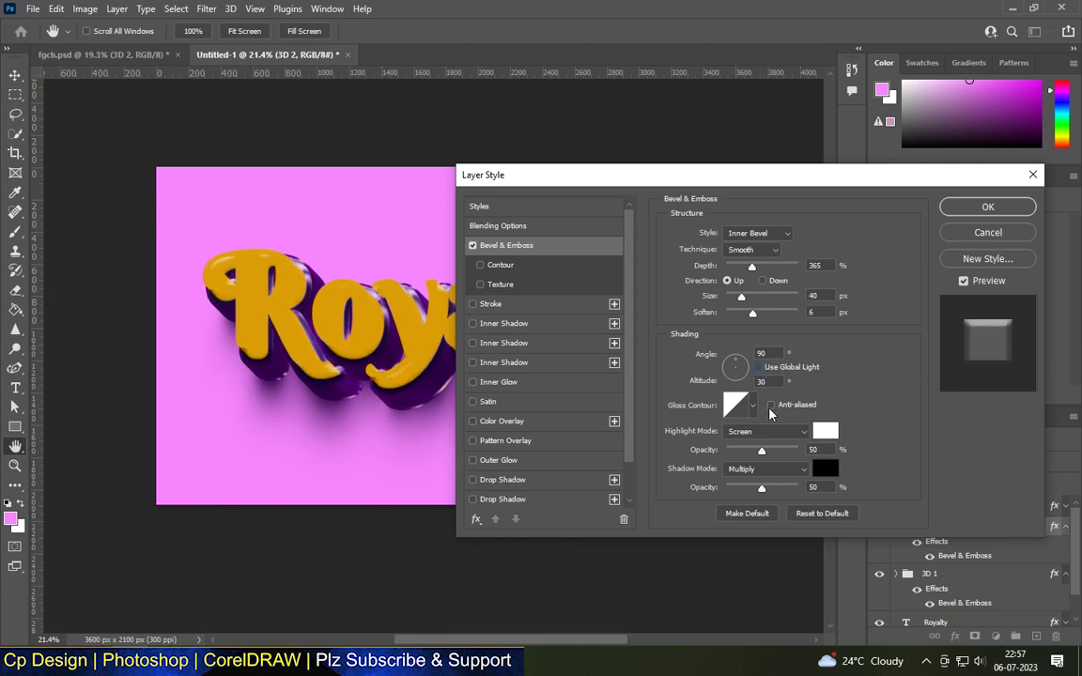
Step: Apply the Ring - Double gloss contour, 55% highlight and 43% shadow opacity, and confirm
click(753, 405)
click(711, 464)
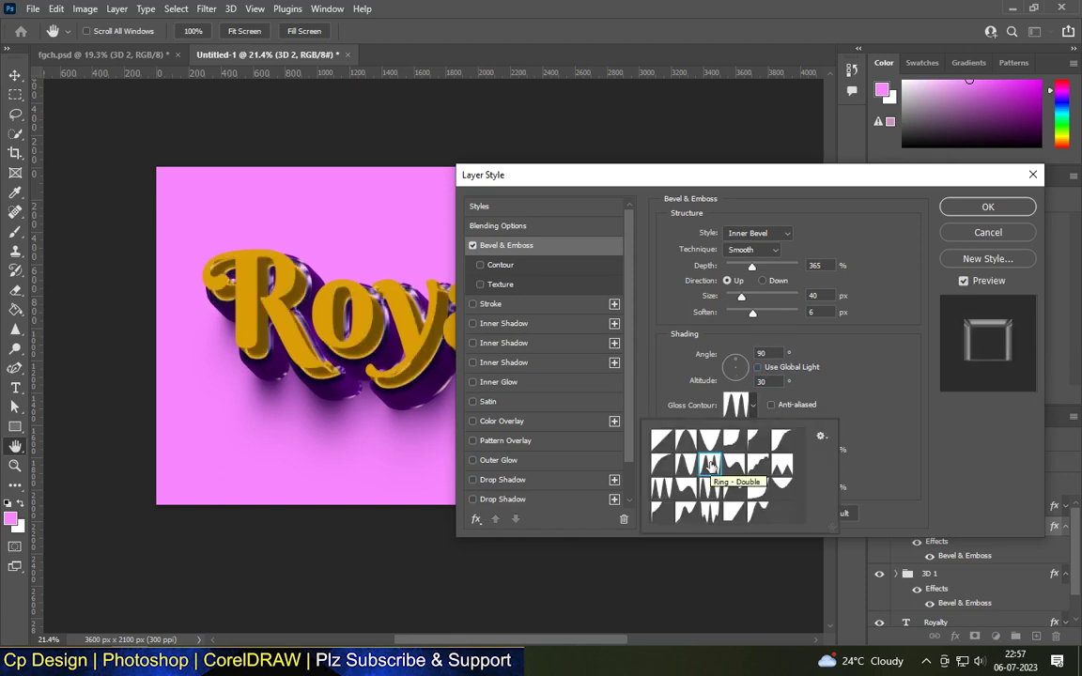
click(863, 380)
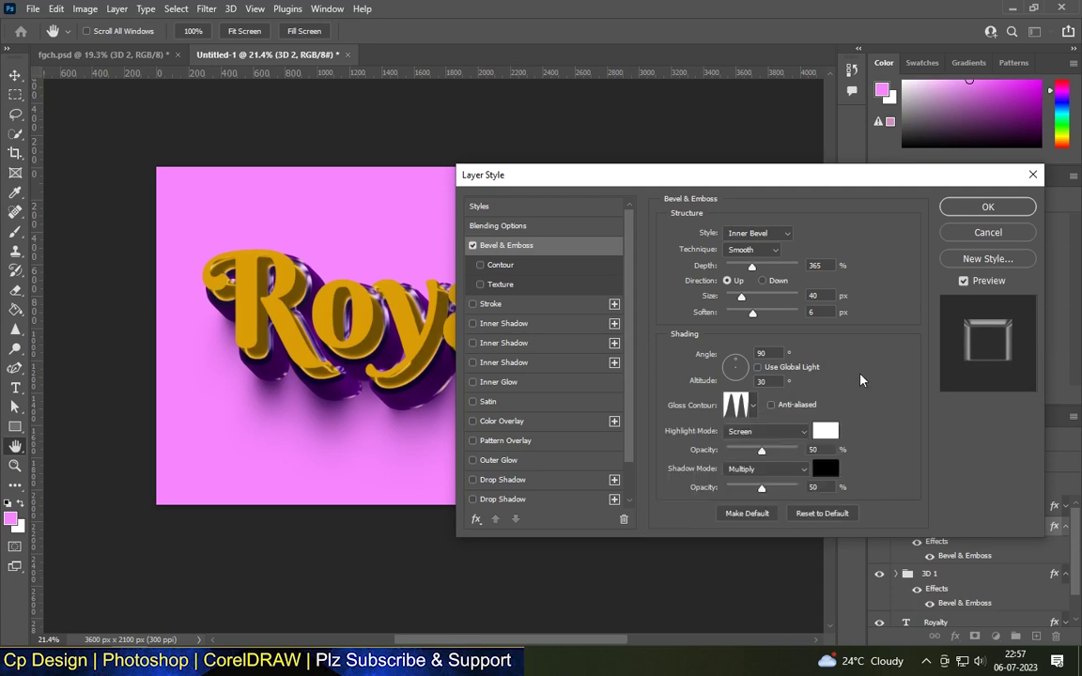
click(826, 432)
click(956, 99)
key(BackSpace)
double_click(814, 486)
text(43)
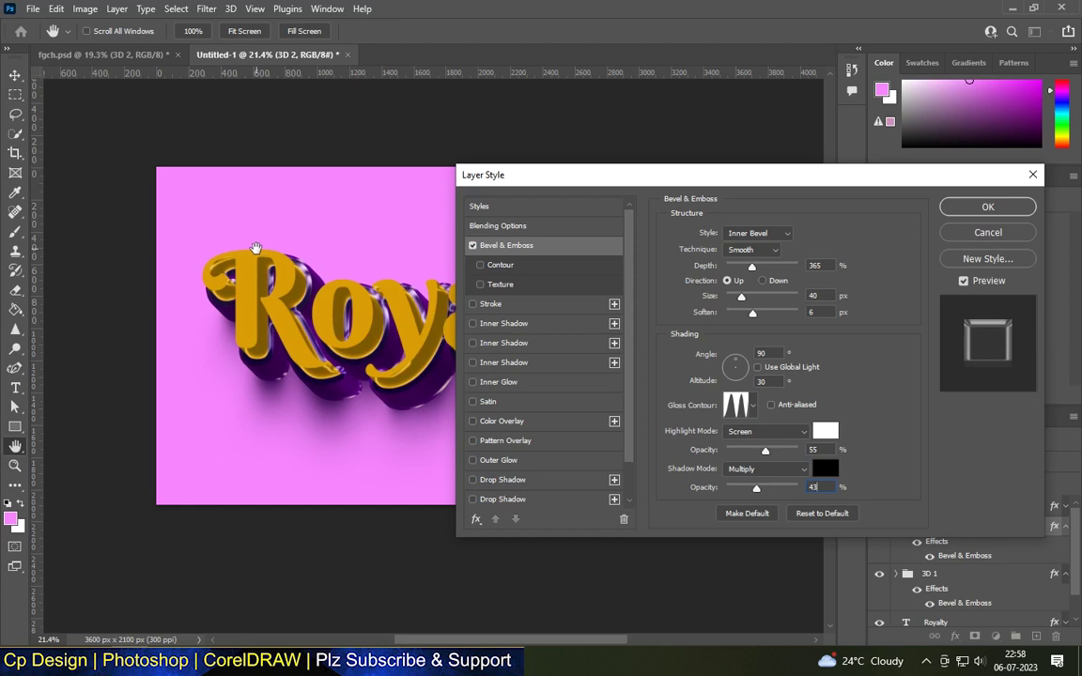
click(982, 207)
scroll(644, 322, down, 1)
Step: On Royalty copy 31, enable Bevel & Emboss and turn off the Color Overlay
scroll(529, 237, down, 1)
scroll(529, 282, up, 2)
scroll(530, 338, up, 2)
scroll(531, 338, down, 3)
click(1005, 512)
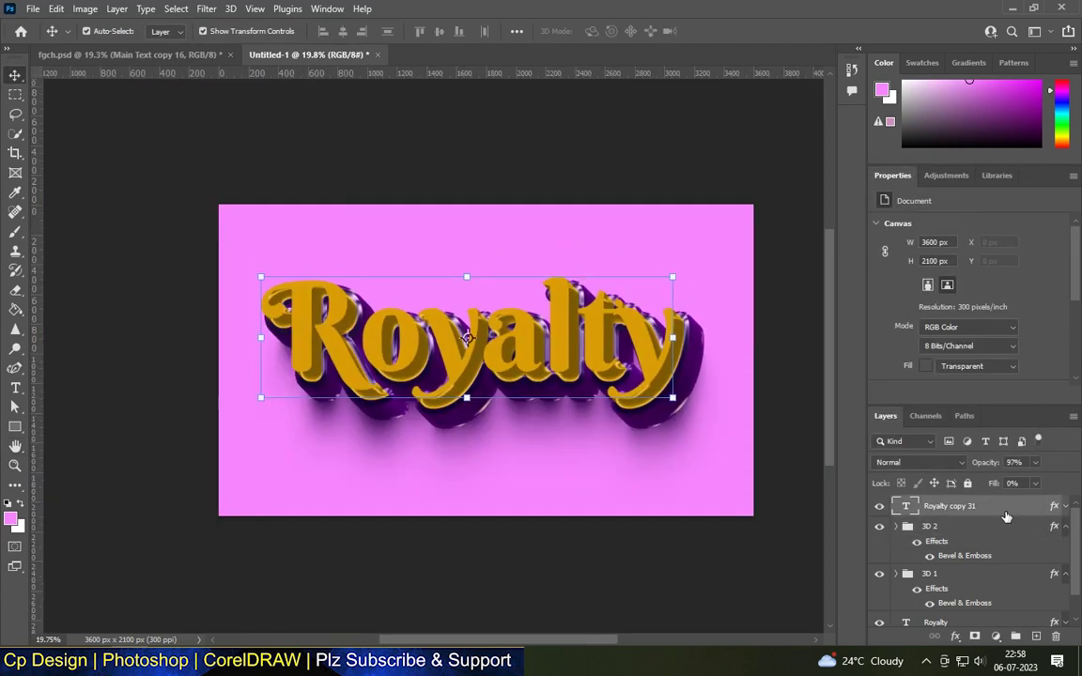
double_click(1005, 512)
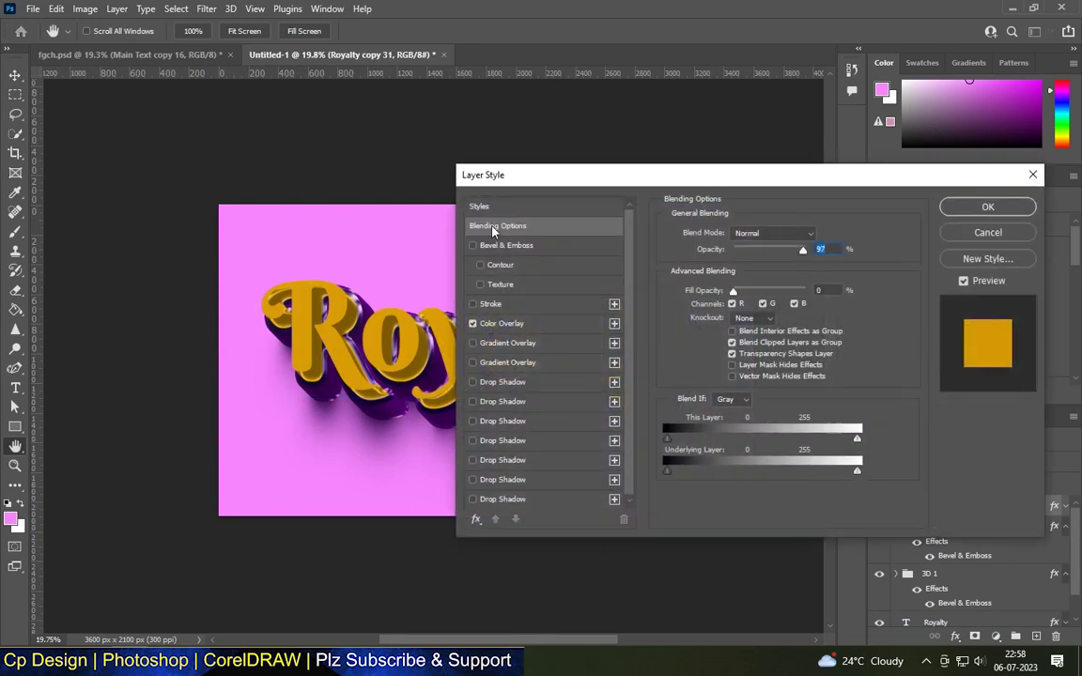
click(507, 245)
click(502, 323)
click(472, 323)
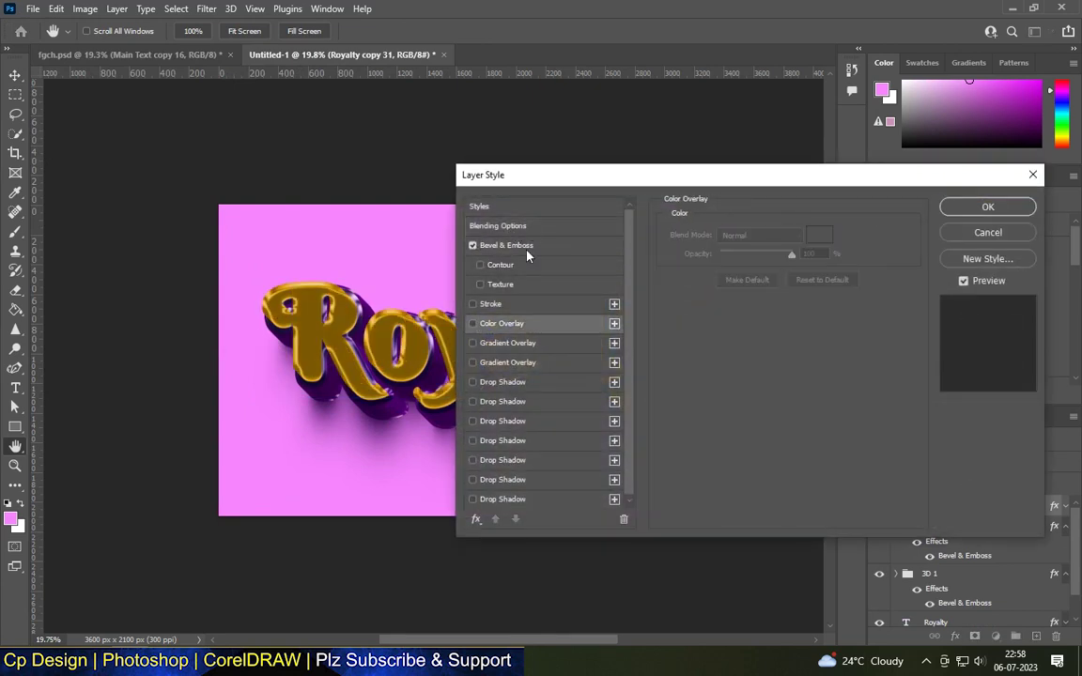
click(528, 246)
Step: Make it an Inner Bevel with depth 459%, size 49 px and altitude 25
click(758, 233)
click(749, 256)
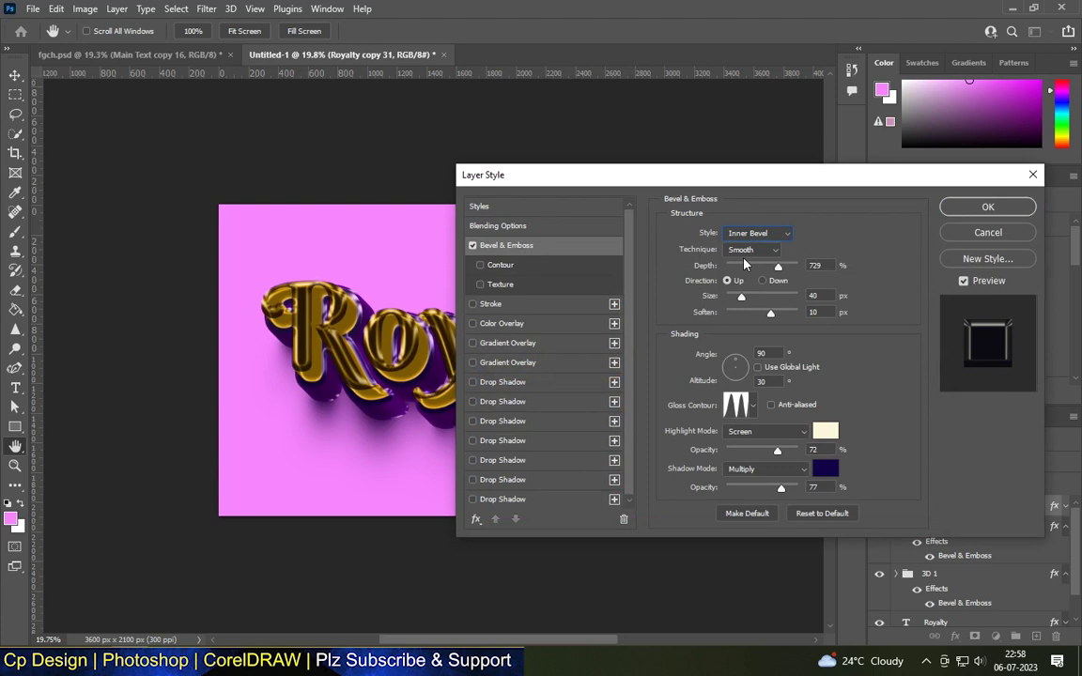
key(Tab)
key(Tab)
text(459)
key(Tab)
key(Tab)
text(49)
key(Tab)
key(Tab)
key(Tab)
text(25)
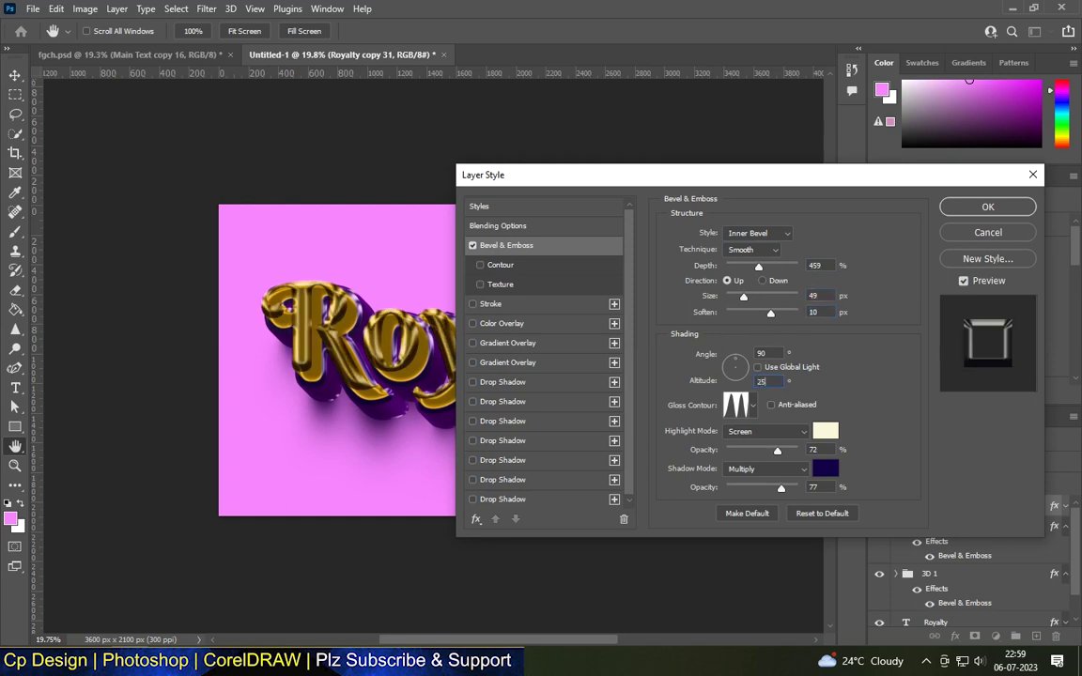
Step: Choose a smoother anti-aliased gloss contour and set highlights to Color Dodge
click(771, 405)
click(753, 405)
click(781, 439)
click(842, 381)
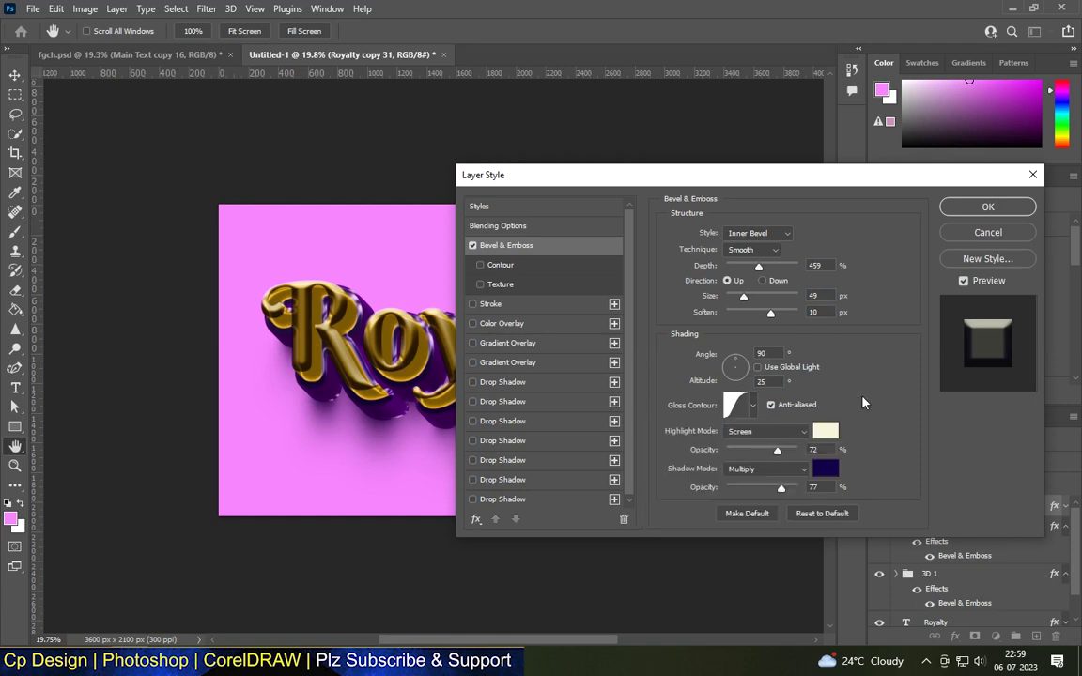
click(787, 432)
click(785, 428)
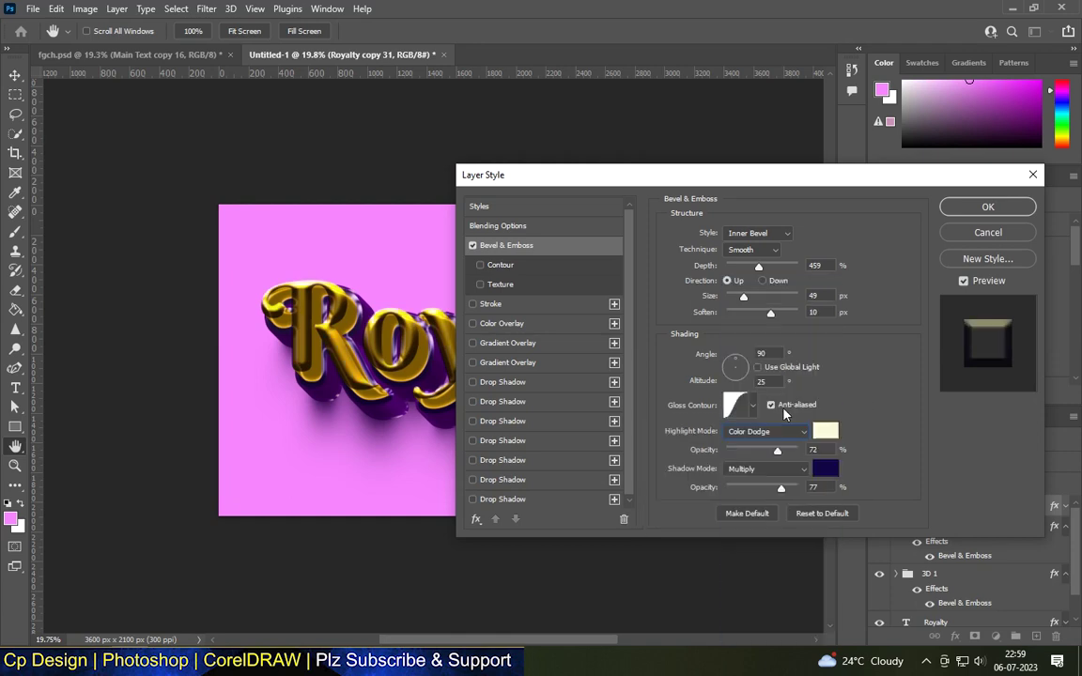
Step: Use white highlights at 35% and black Color Burn shadows
click(825, 432)
click(623, 98)
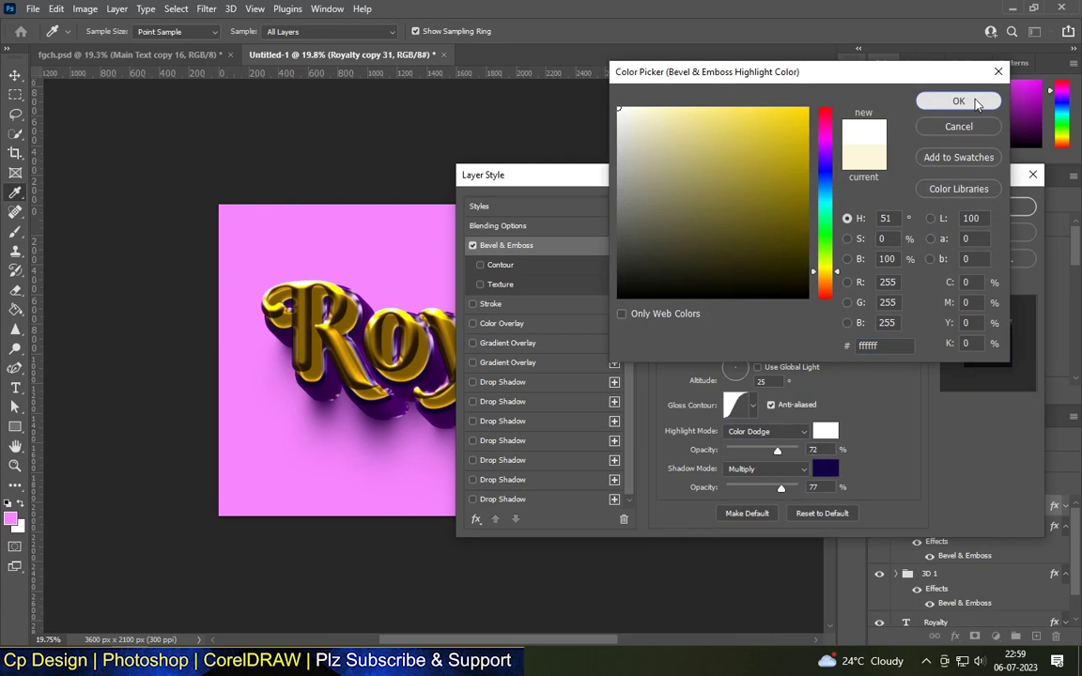
click(957, 102)
click(824, 468)
click(780, 299)
click(955, 103)
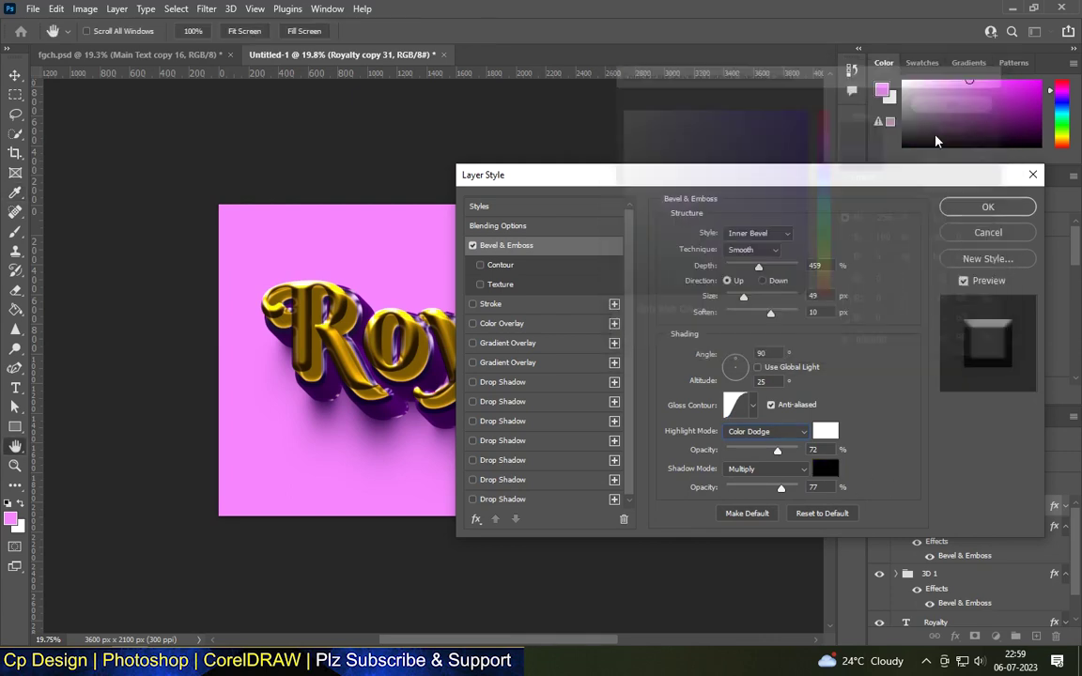
drag(777, 452, 751, 452)
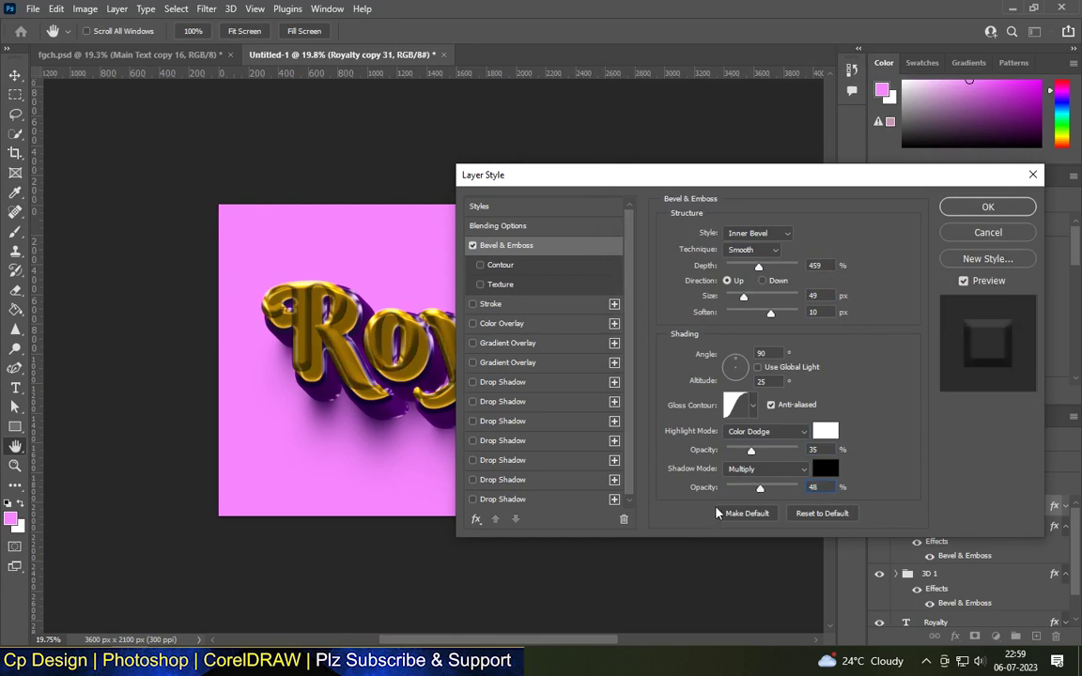
click(784, 468)
click(744, 340)
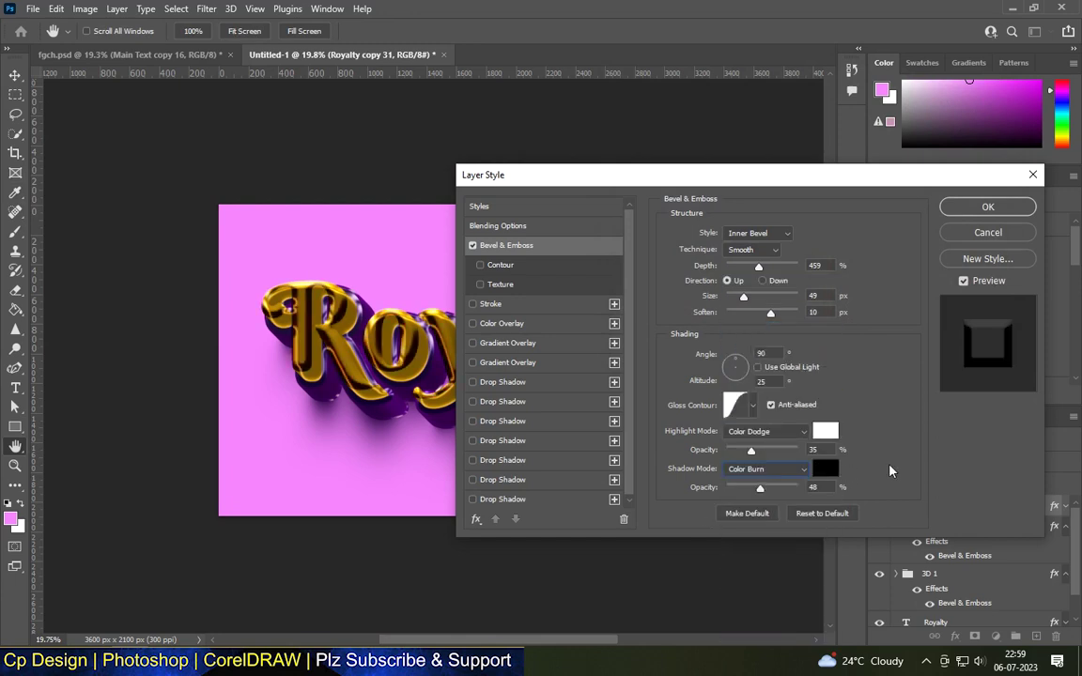
right_click(483, 331)
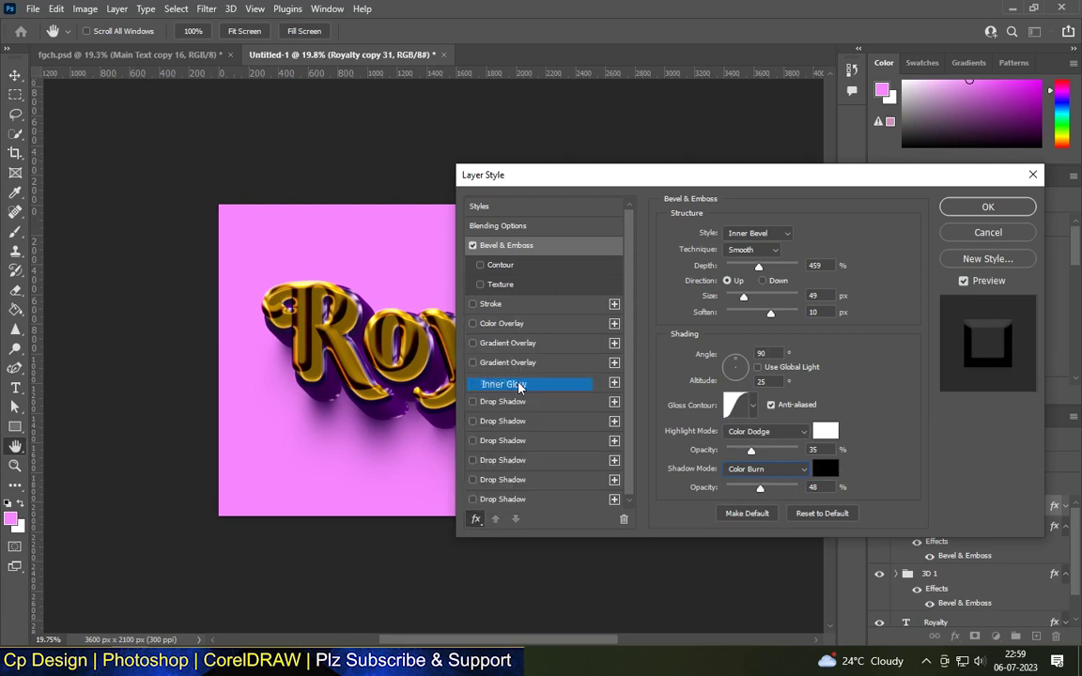
Step: Add a pale cream #fbf8dc Inner Glow in Linear Light mode at 35% opacity
click(495, 379)
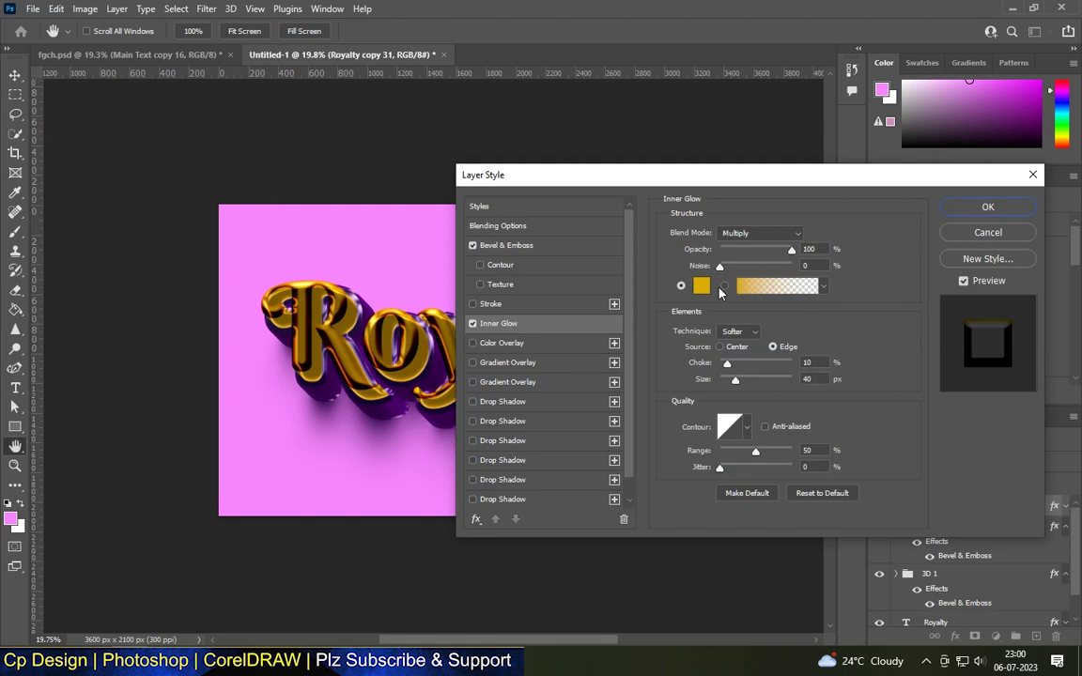
click(701, 285)
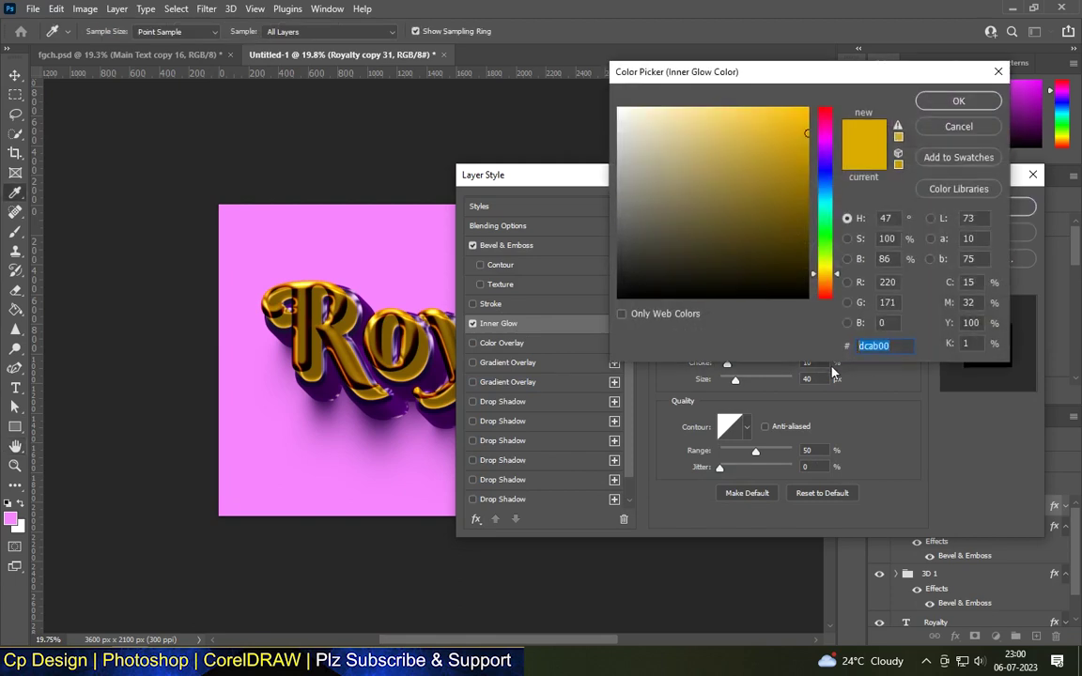
text(fbf8)
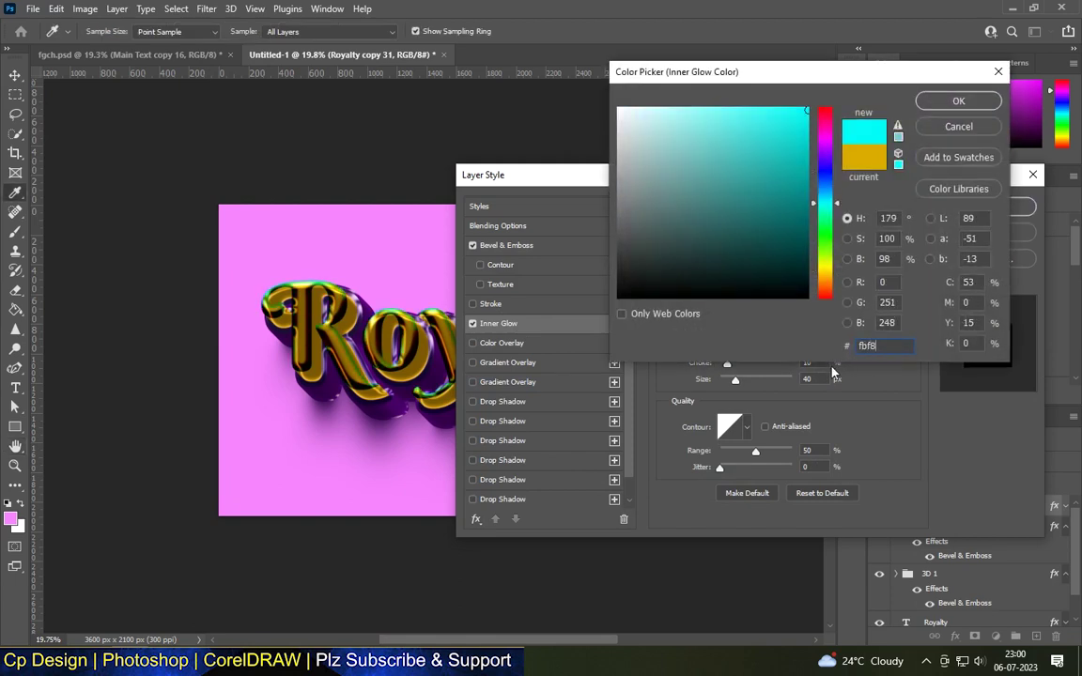
text(dc)
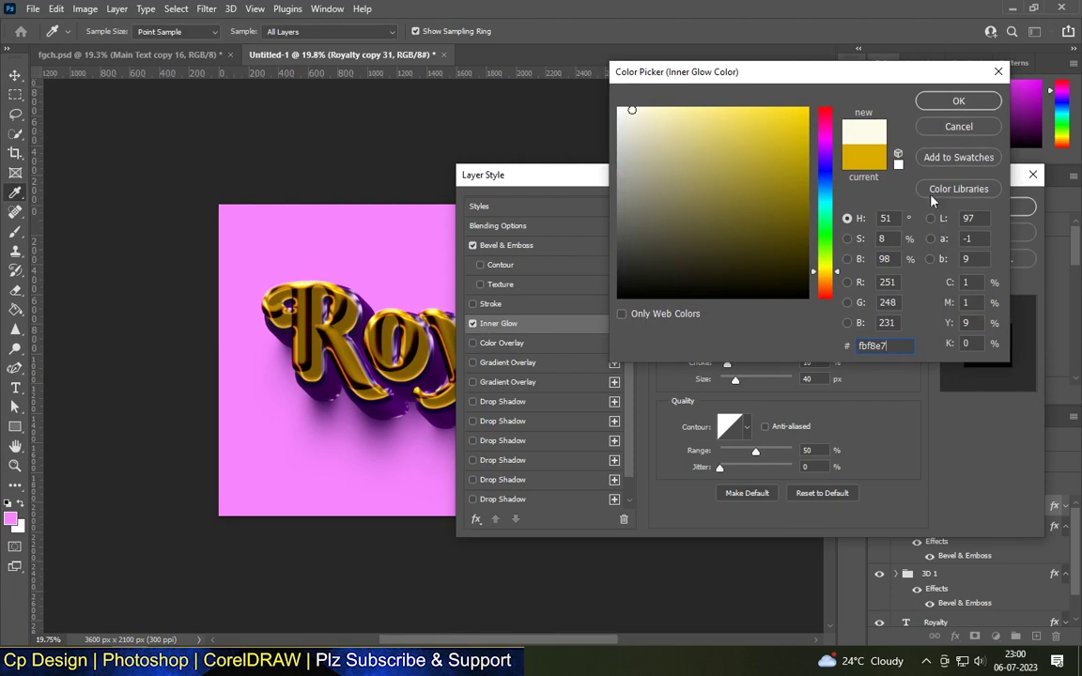
key(Return)
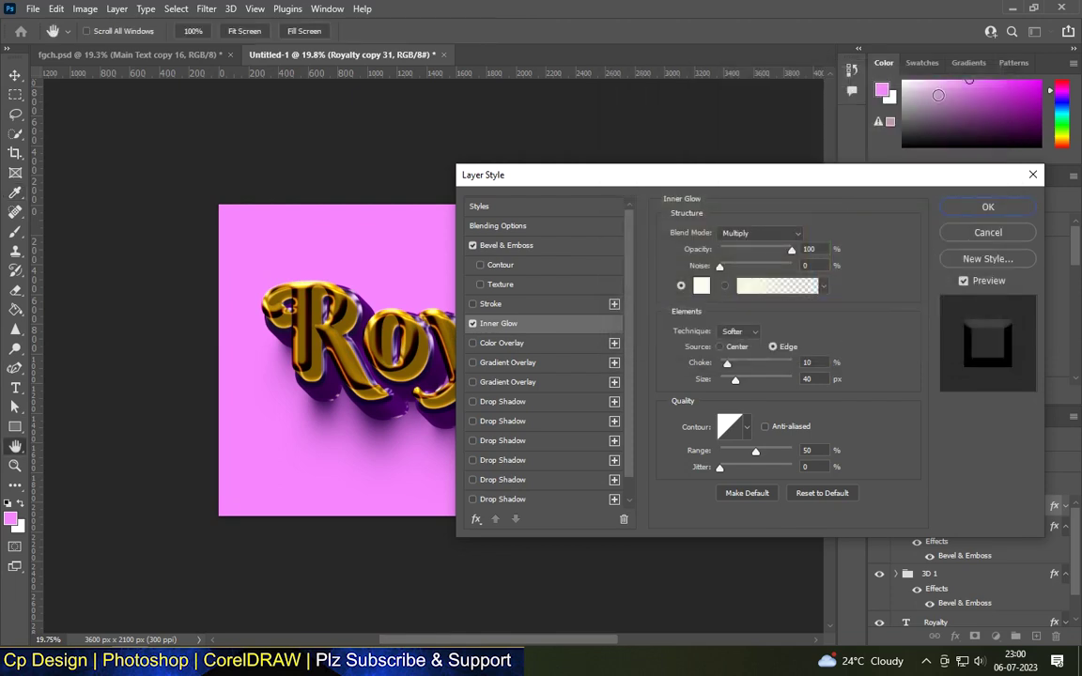
click(776, 234)
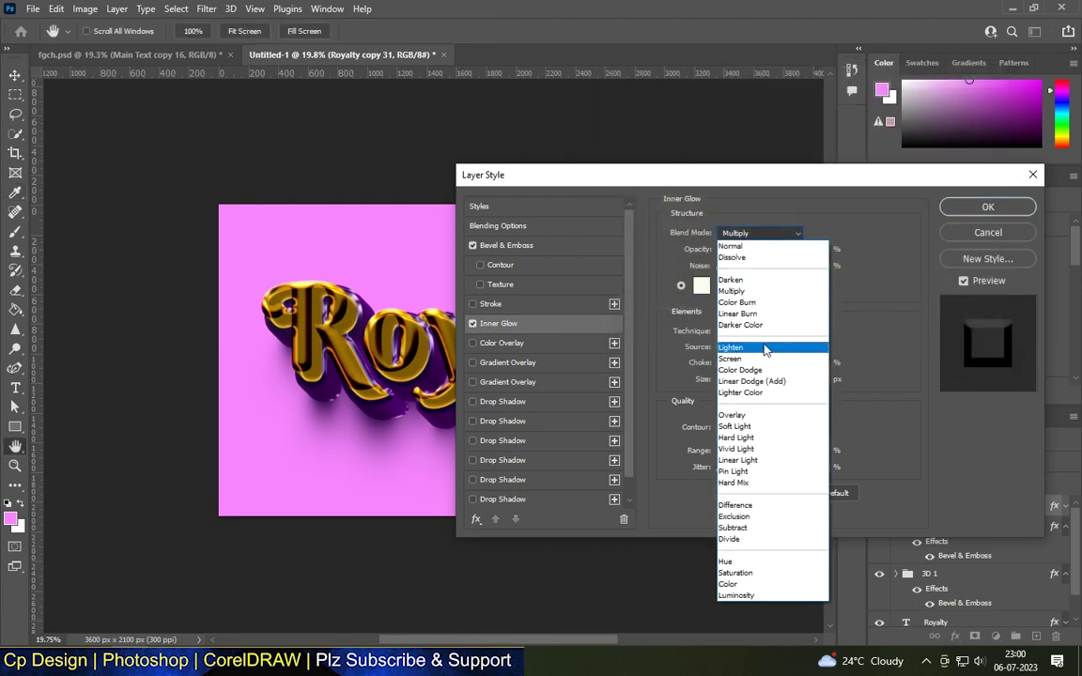
click(741, 461)
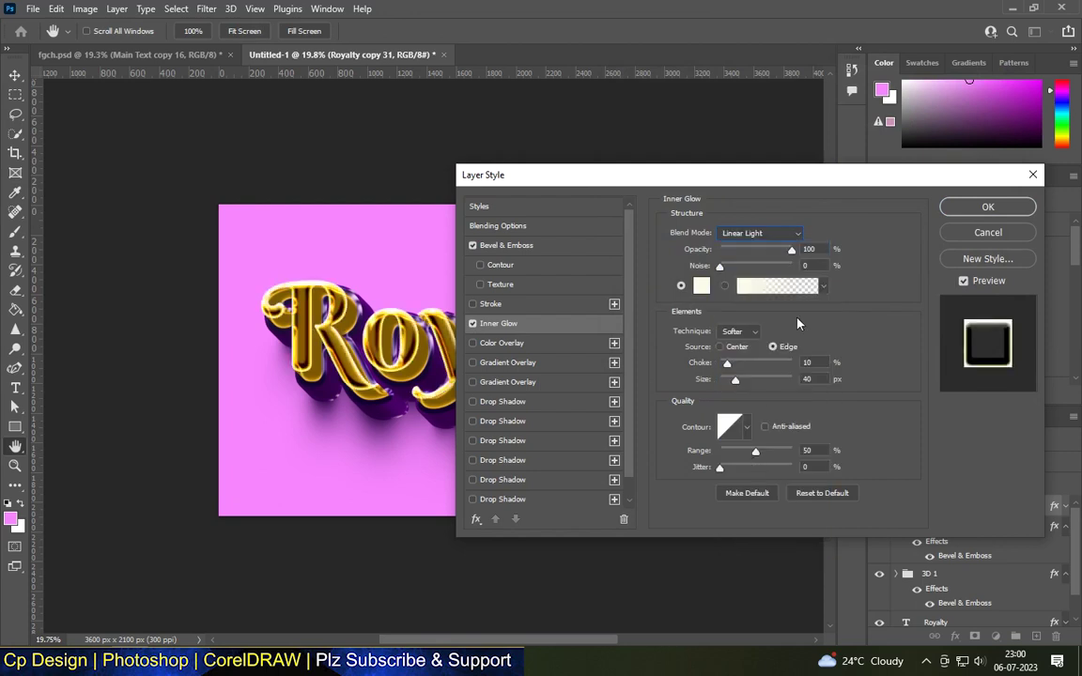
click(808, 248)
text(35)
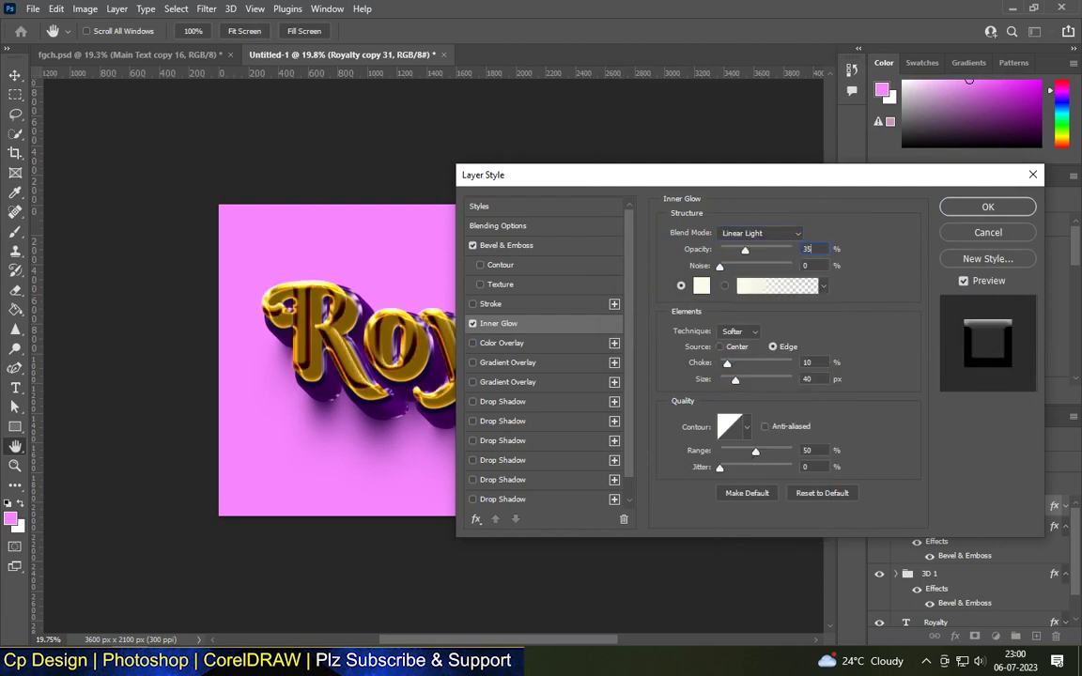
key(Tab)
Step: Make the inner glow come from the Center with size 122 px and range 60
click(720, 347)
key(Tab)
text(6)
key(Tab)
text(122)
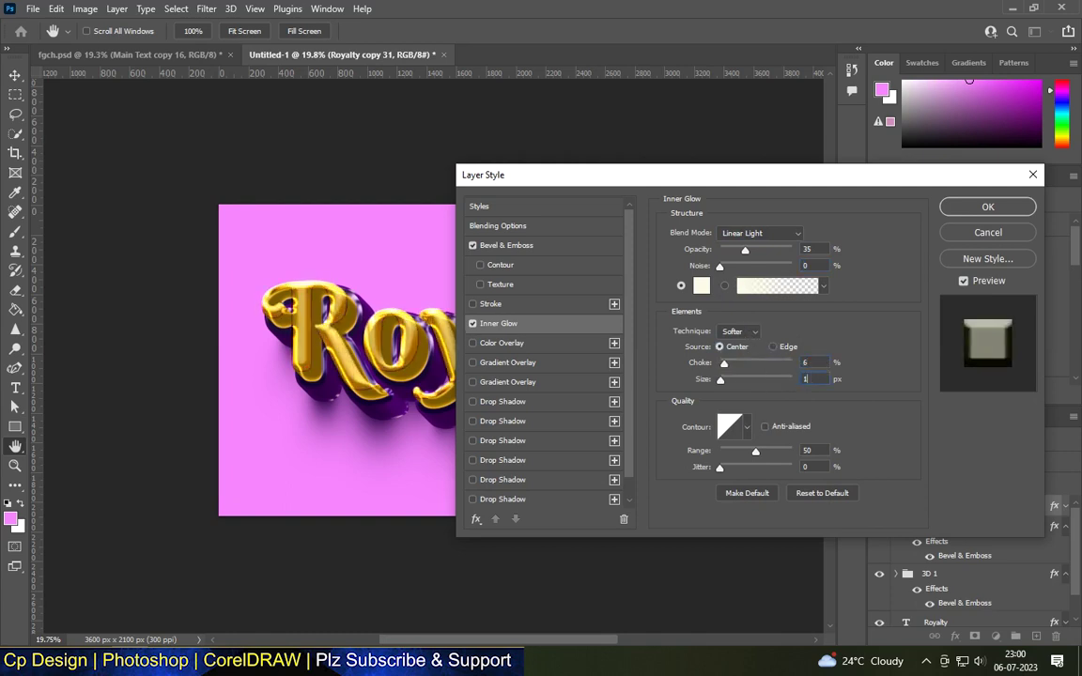
key(Tab)
key(Tab)
key(Tab)
text(60)
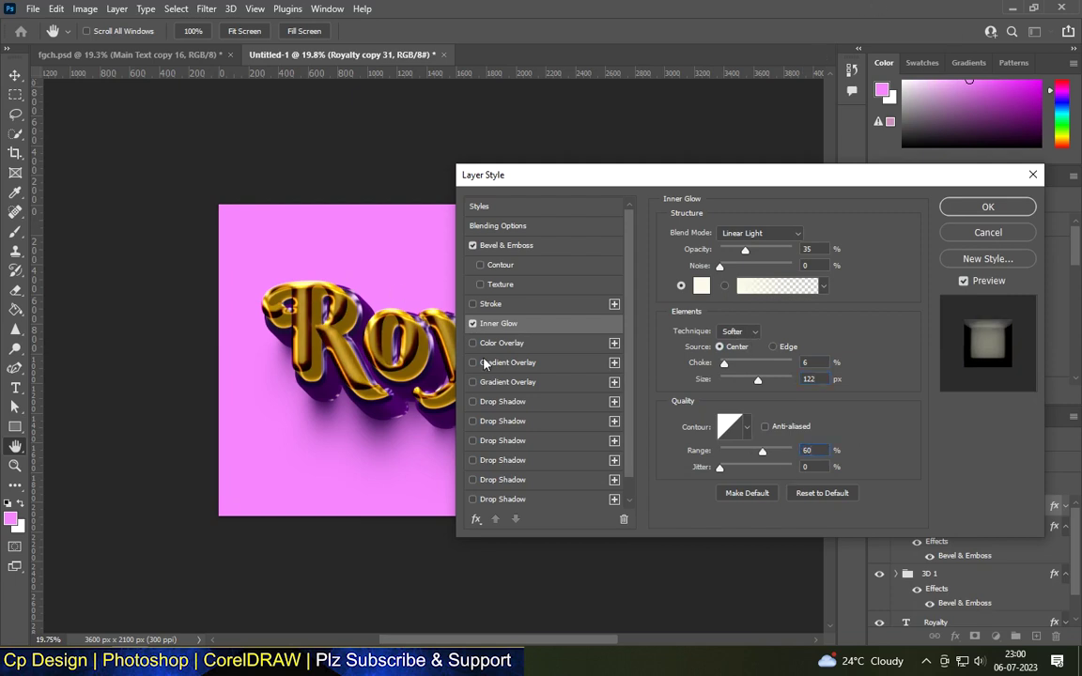
Step: Add a Normal-blend #ffd11a yellow Color Overlay and apply the layer style
click(473, 343)
click(508, 343)
click(820, 234)
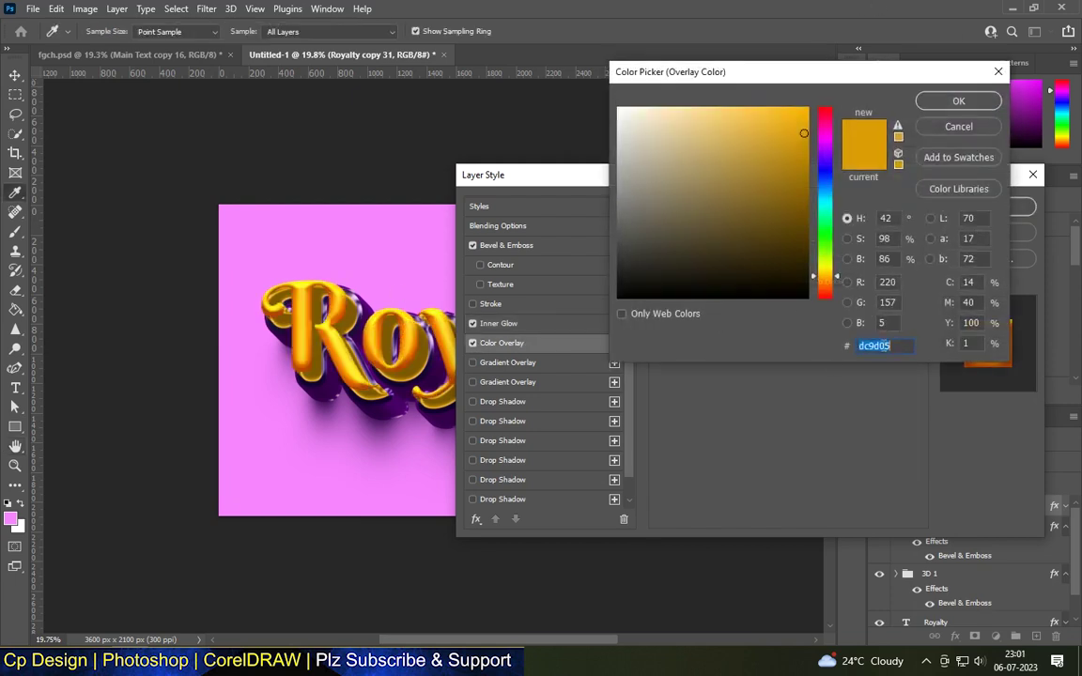
text(ffd)
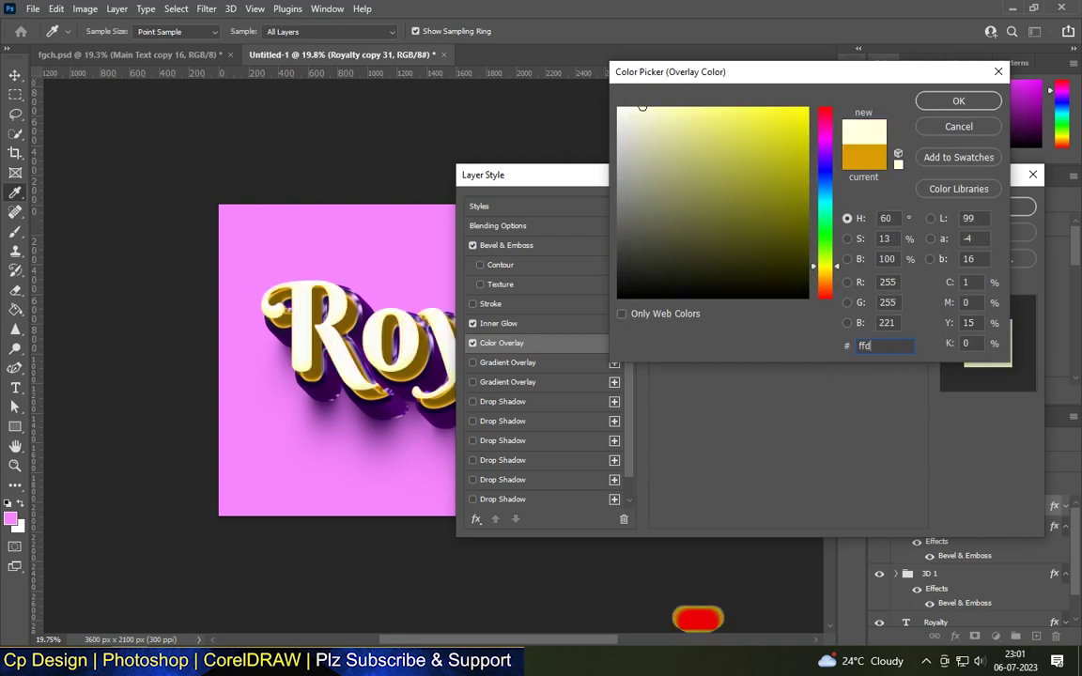
text(11a)
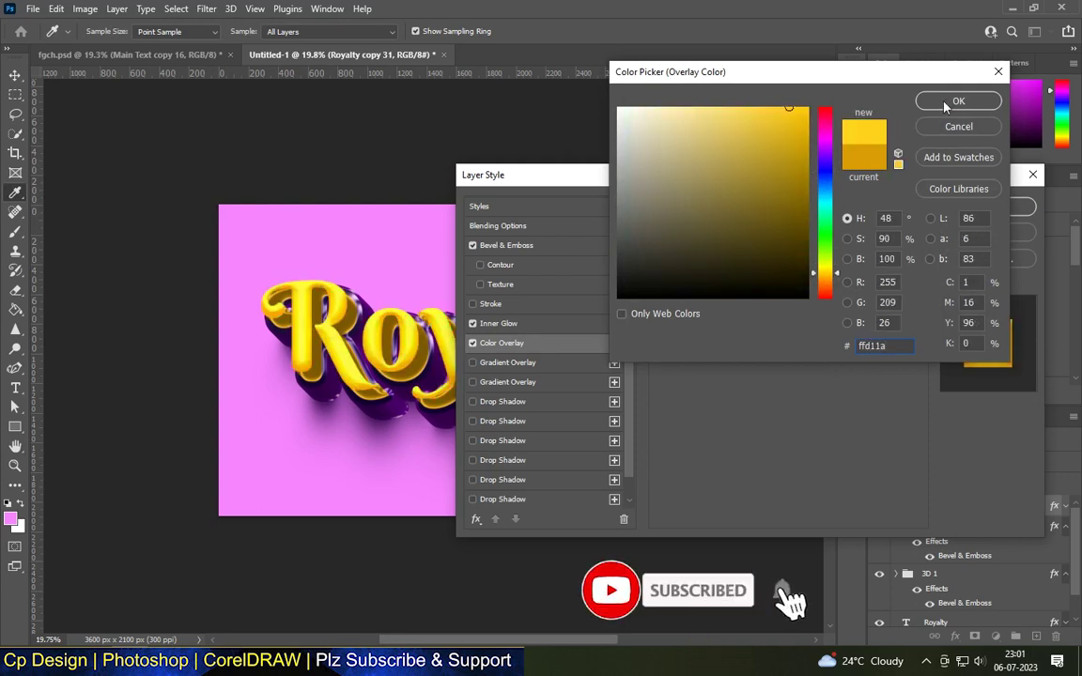
click(951, 103)
click(766, 234)
click(774, 249)
click(1005, 206)
Step: Duplicate the styled Royalty text layer as Royalty copy 32
key(v)
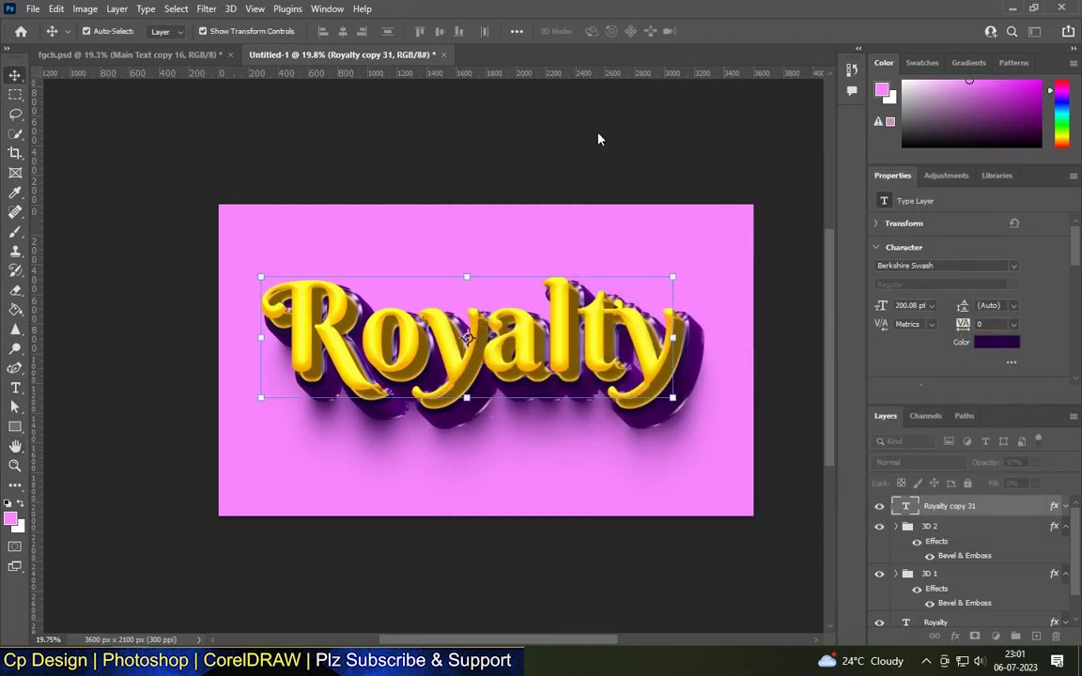
scroll(504, 162, down, 2)
scroll(473, 193, up, 3)
scroll(564, 326, up, 1)
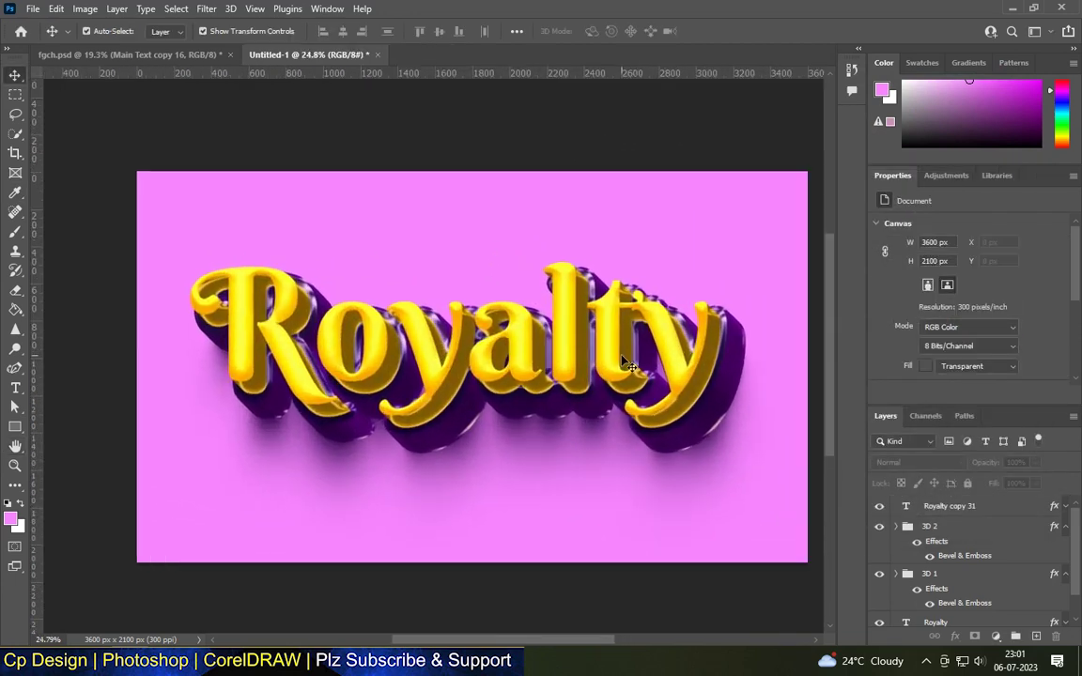
scroll(555, 325, down, 2)
scroll(552, 324, up, 2)
click(554, 329)
key(ctrl+j)
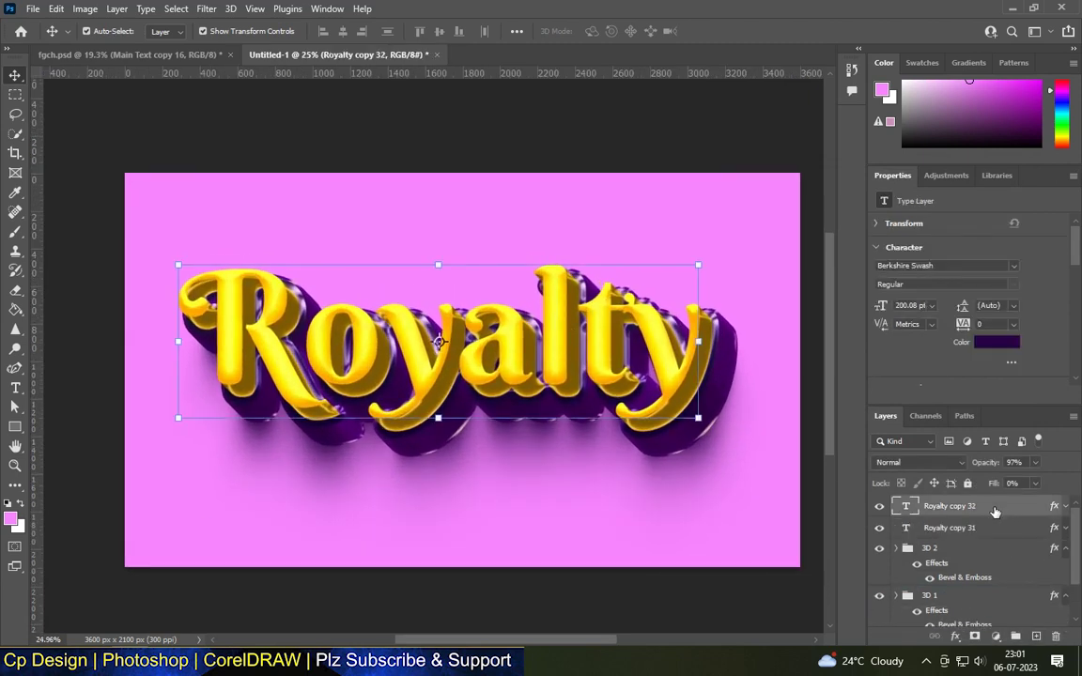
Step: Set the bevel shadow colour on Royalty copy 32 to orange #ffae00
double_click(998, 509)
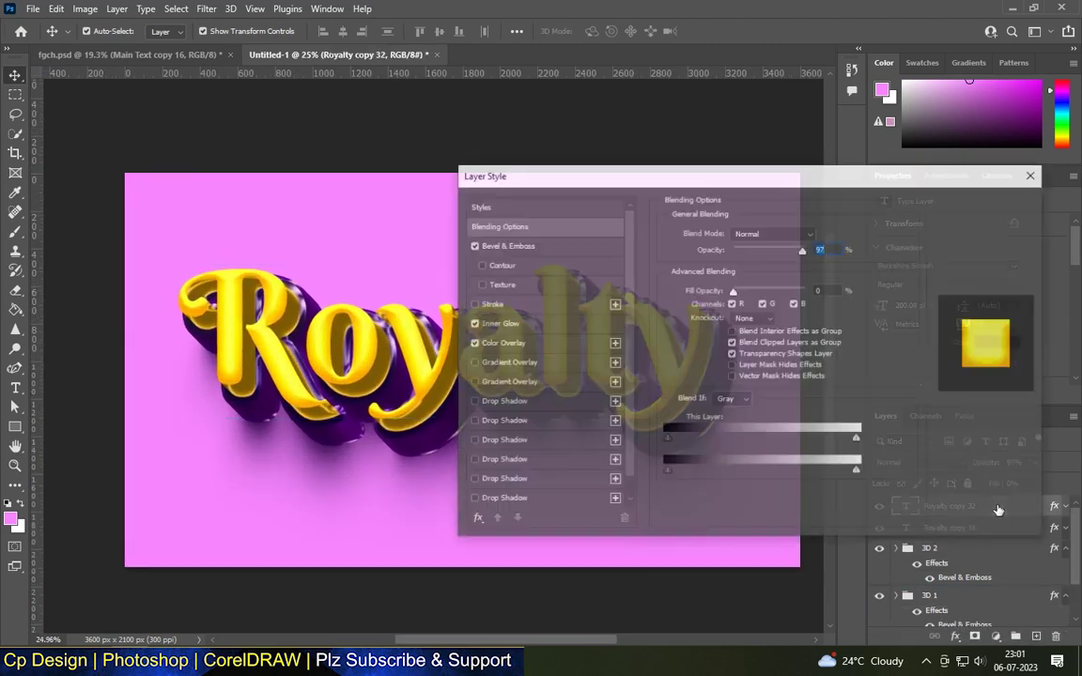
click(506, 245)
click(825, 468)
text(ffae00)
click(959, 101)
click(825, 431)
click(959, 100)
Step: Make it a Pillow Emboss: maximum depth, Down, size 46, soften 2, angle -90, altitude 30
click(771, 233)
click(751, 282)
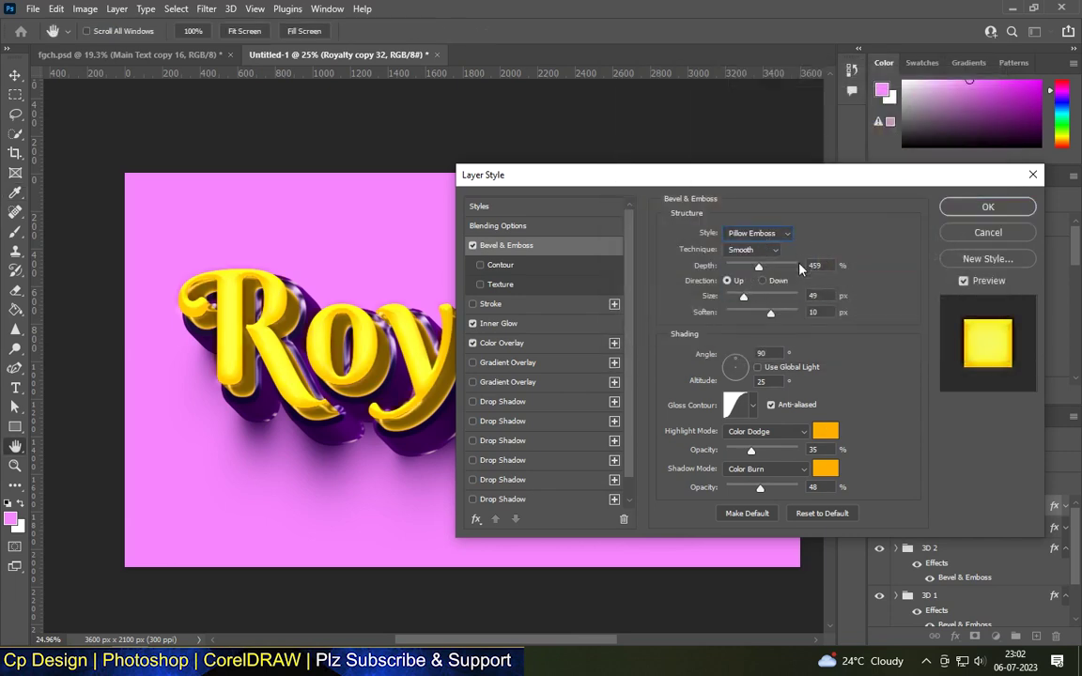
drag(759, 267, 799, 267)
click(762, 280)
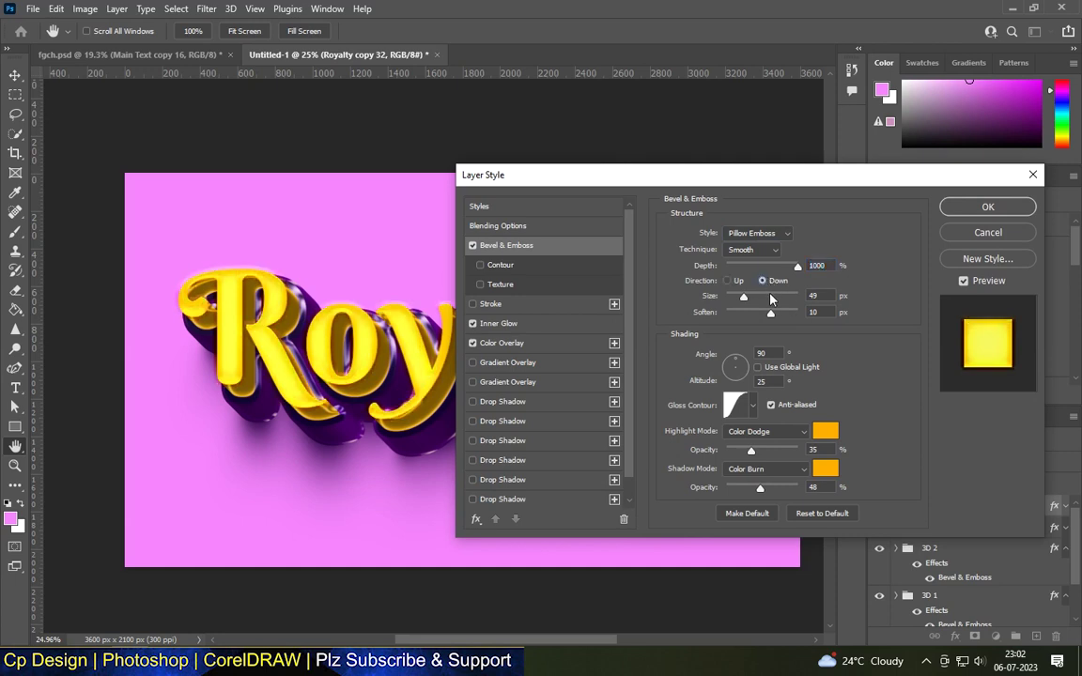
drag(744, 296, 742, 297)
drag(771, 313, 734, 313)
click(735, 376)
double_click(762, 382)
text(30)
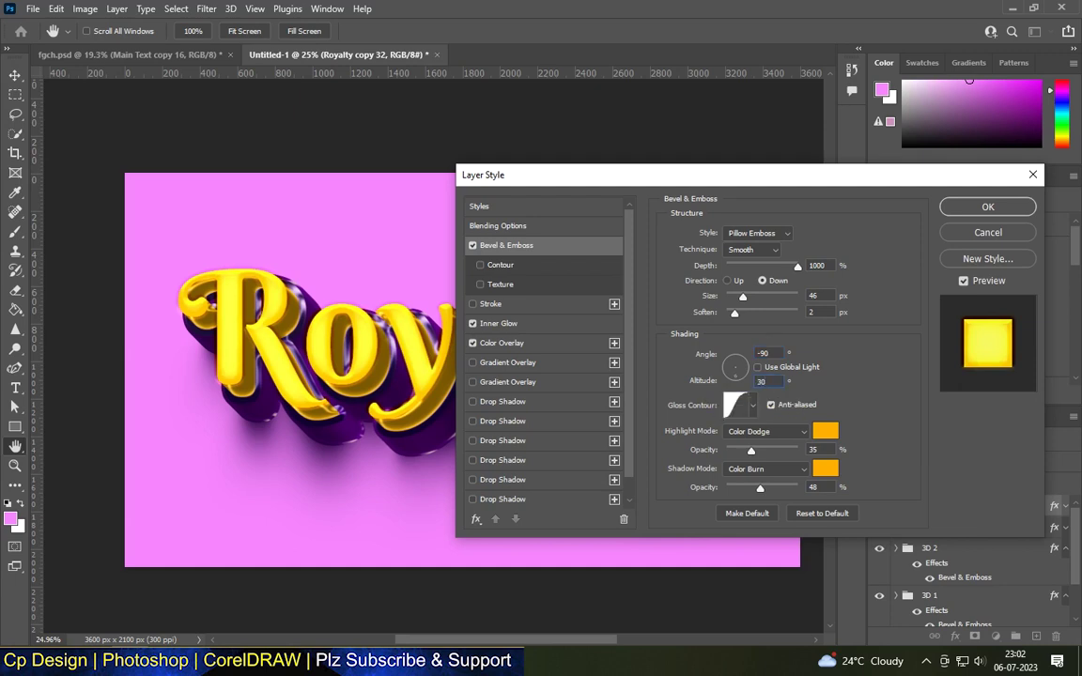
Step: Apply the ring gloss contour and a white highlight colour
click(753, 405)
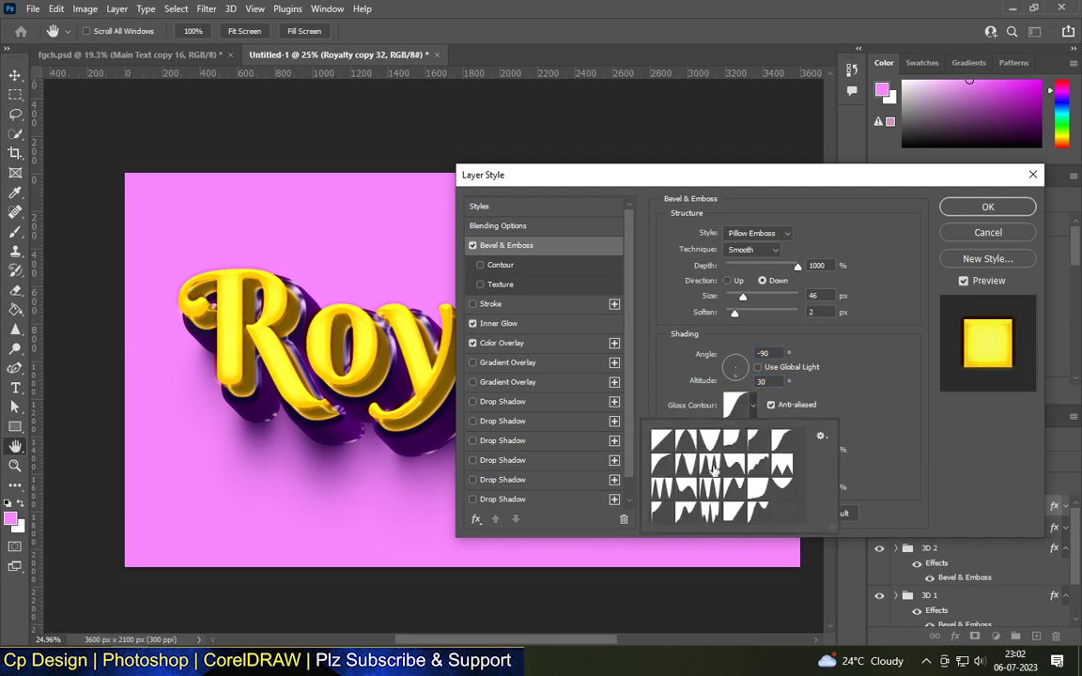
click(709, 463)
click(850, 394)
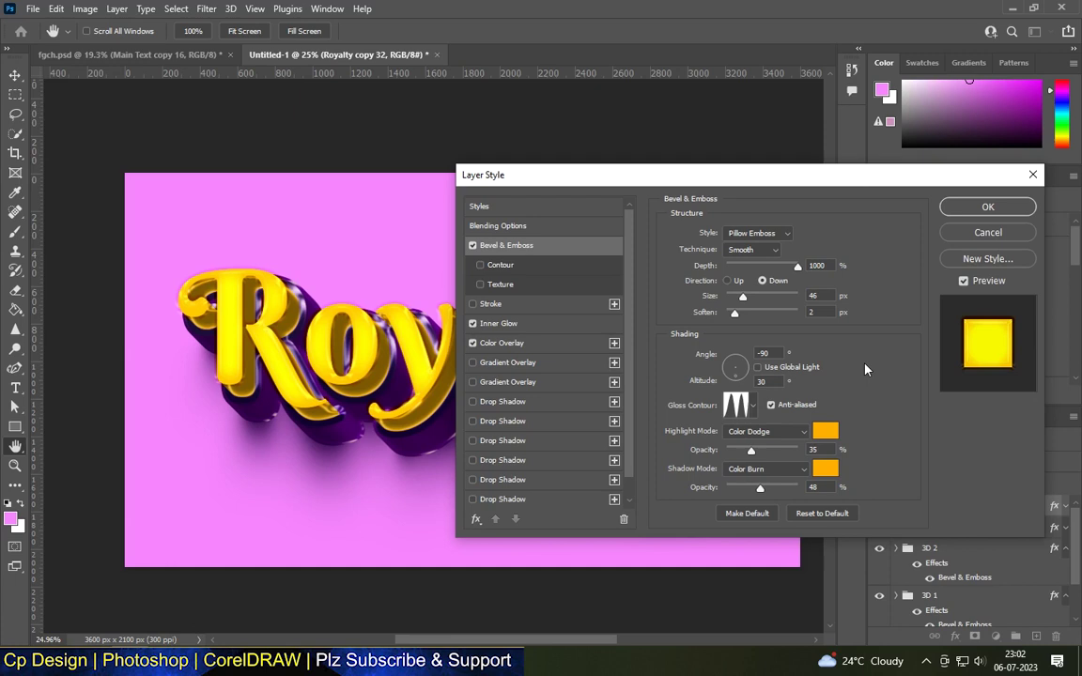
click(825, 431)
click(620, 91)
click(961, 102)
Step: Set highlights to Overlay at 100% and shadows to Multiply at 67%
click(766, 431)
click(752, 481)
drag(751, 451, 803, 451)
click(766, 469)
click(737, 320)
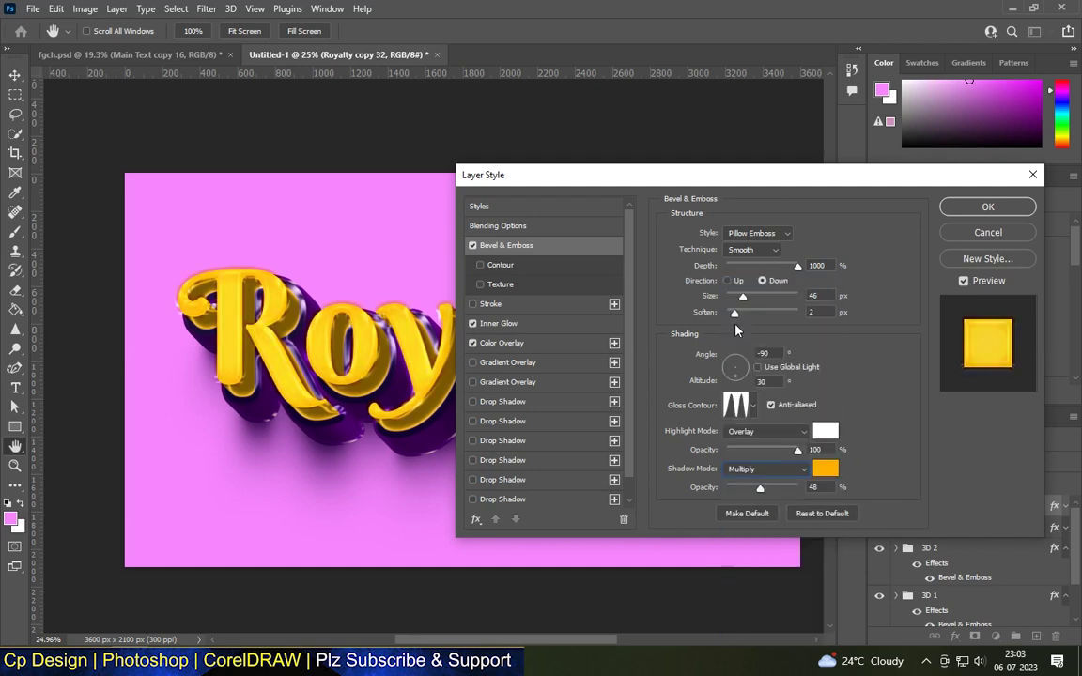
drag(760, 487, 774, 487)
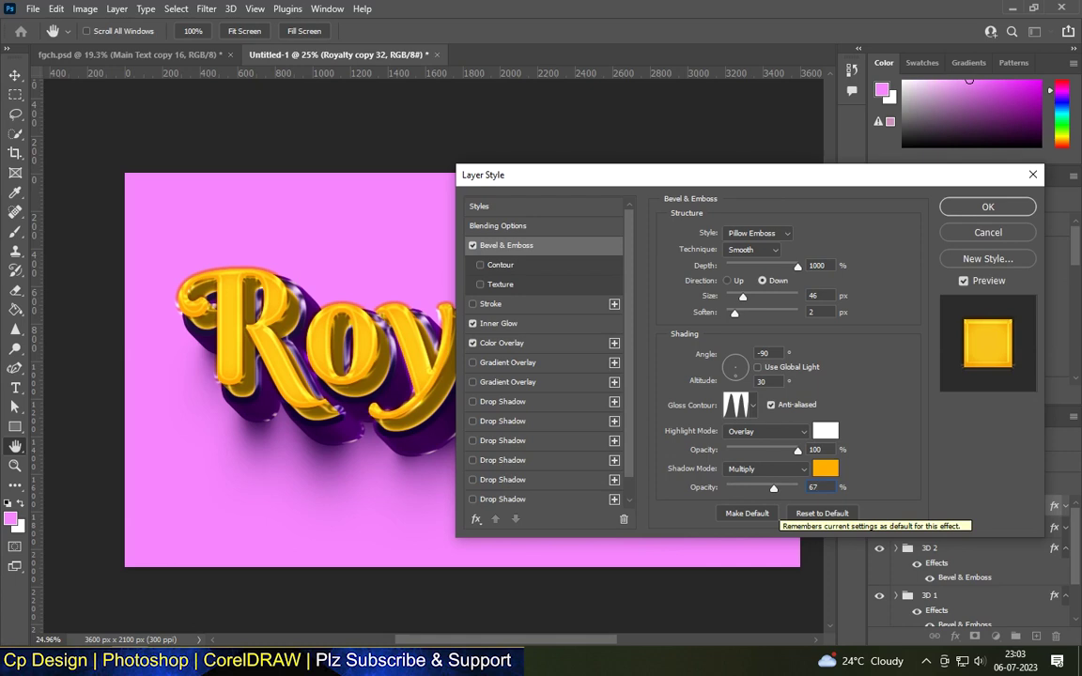
Step: Add a soft rounded bevel contour, drop inner glow and colour overlay, then duplicate as Royalty copy 33
click(481, 265)
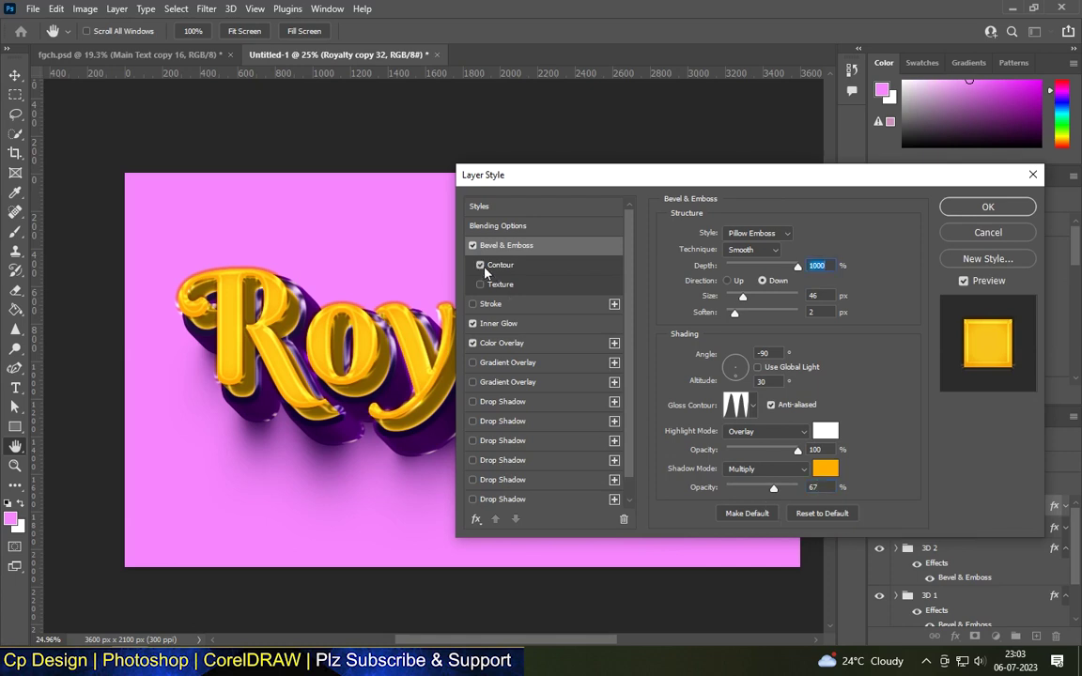
click(498, 265)
click(472, 323)
click(489, 339)
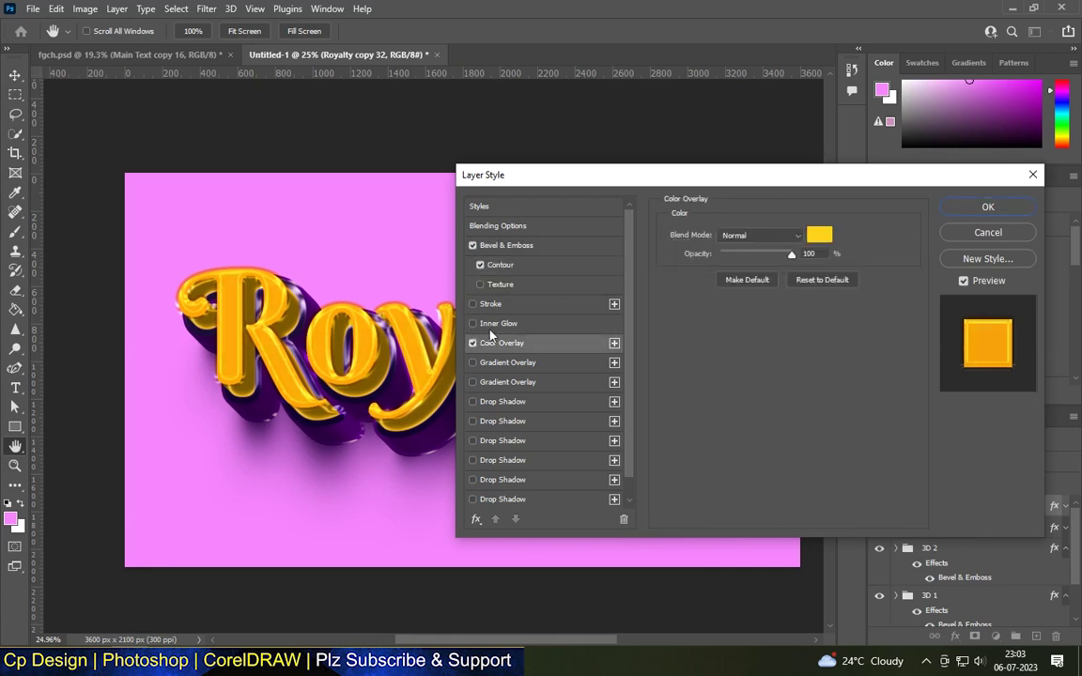
click(472, 343)
click(501, 265)
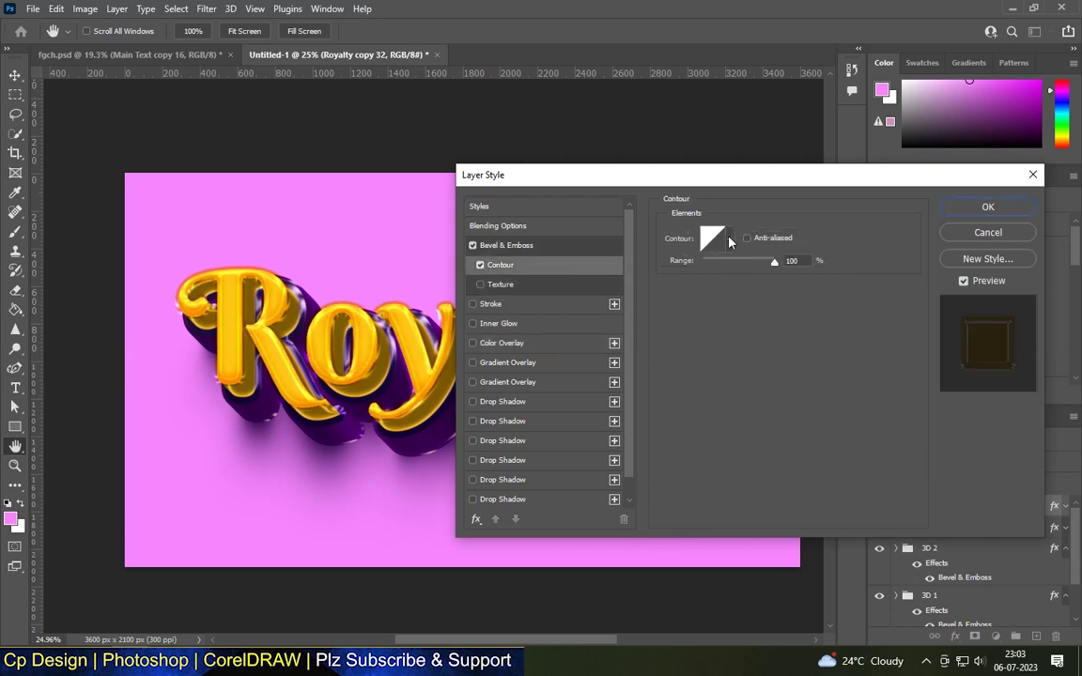
click(730, 242)
click(761, 275)
click(823, 330)
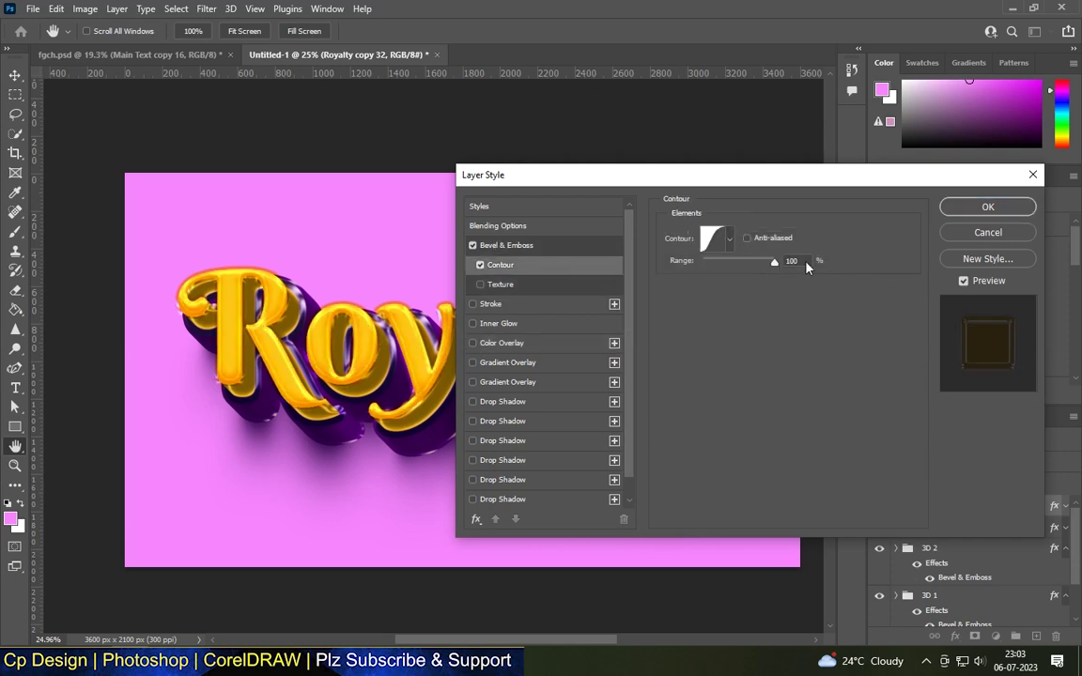
click(987, 207)
key(ctrl+j)
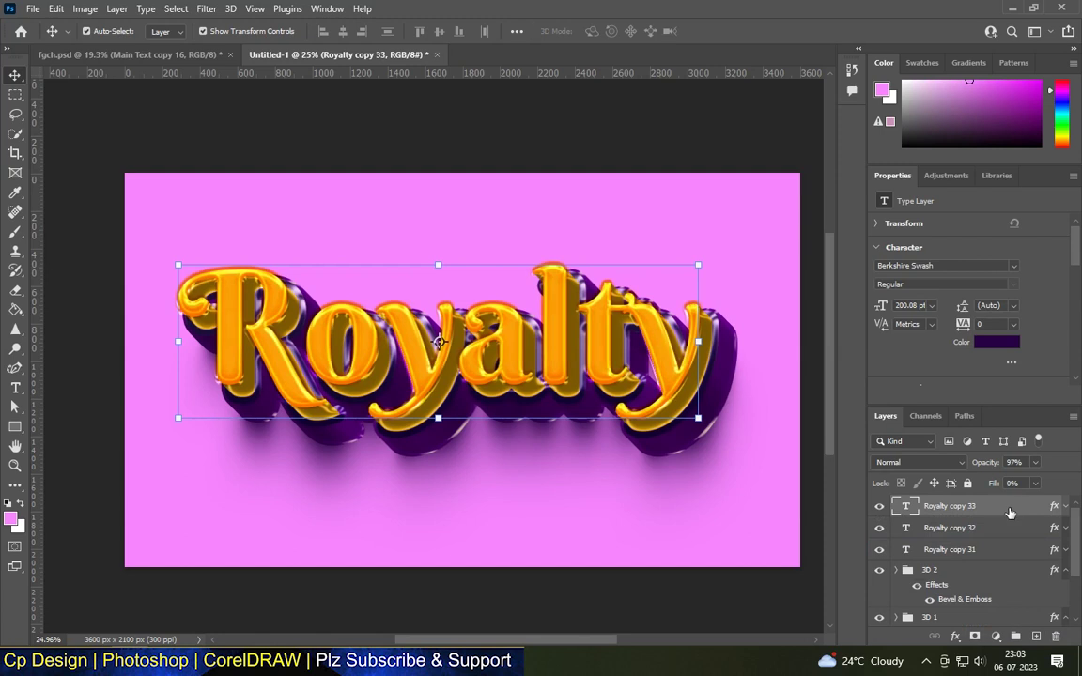
Step: Make Royalty copy 33's bevel a Smooth Inner Bevel with 936% depth
double_click(1010, 513)
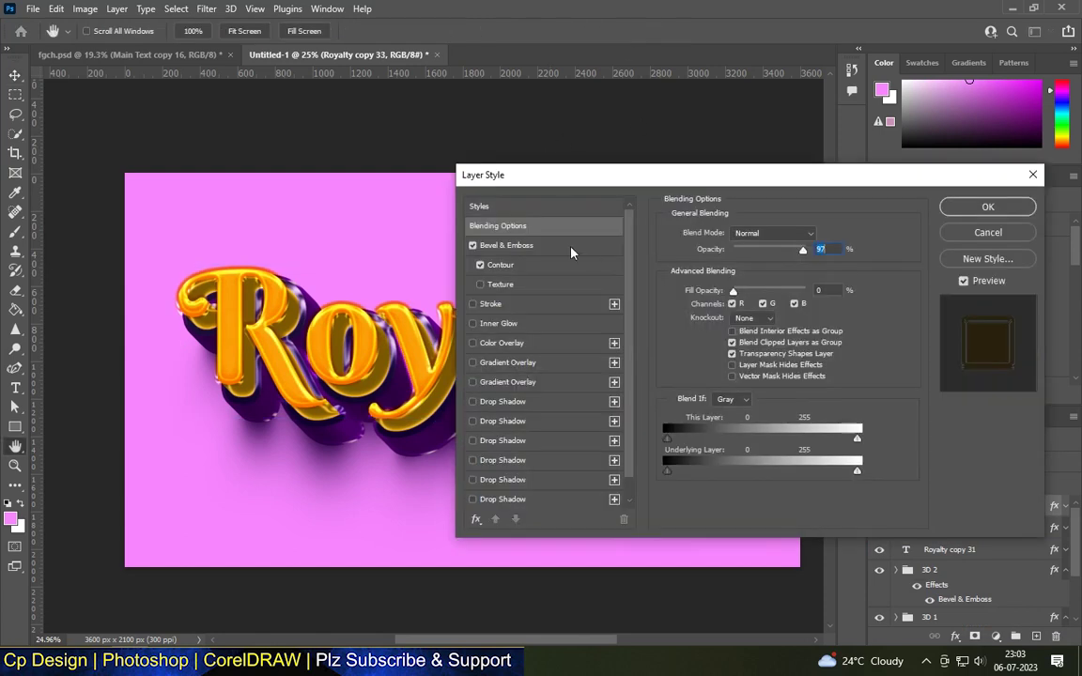
click(480, 265)
click(500, 246)
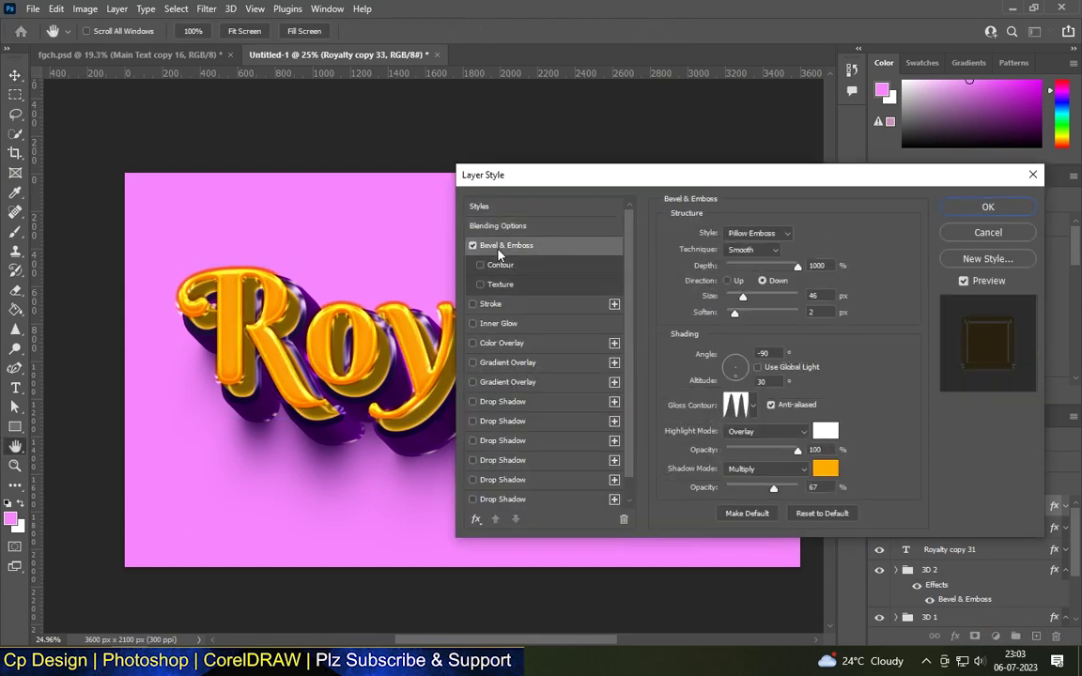
click(759, 233)
click(747, 254)
click(768, 250)
click(771, 261)
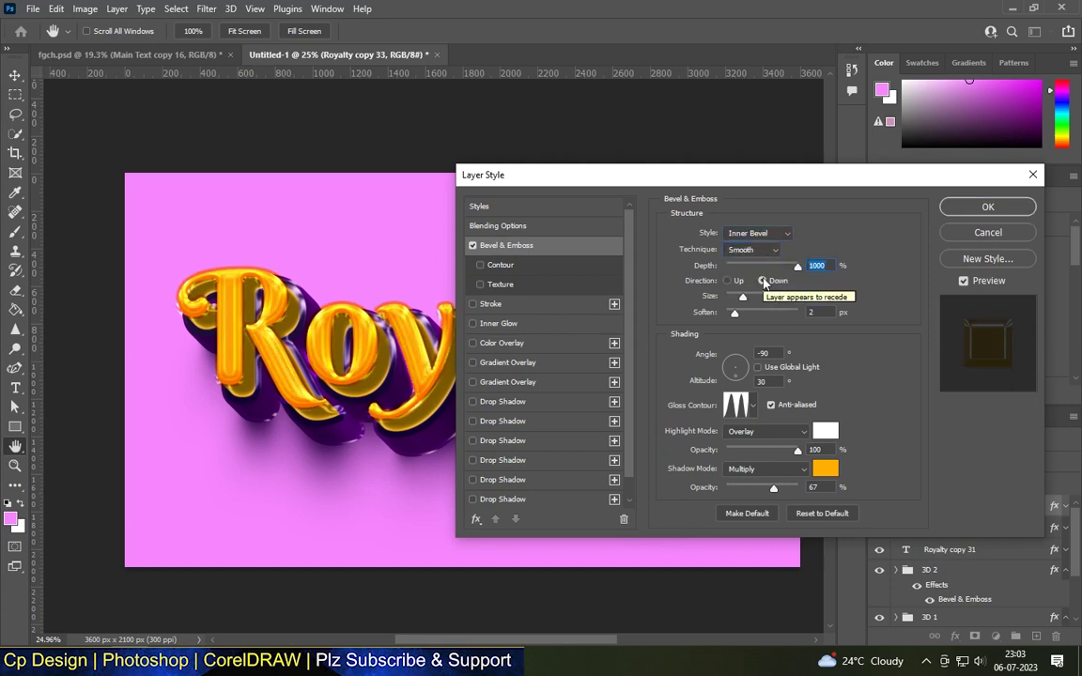
text(3)
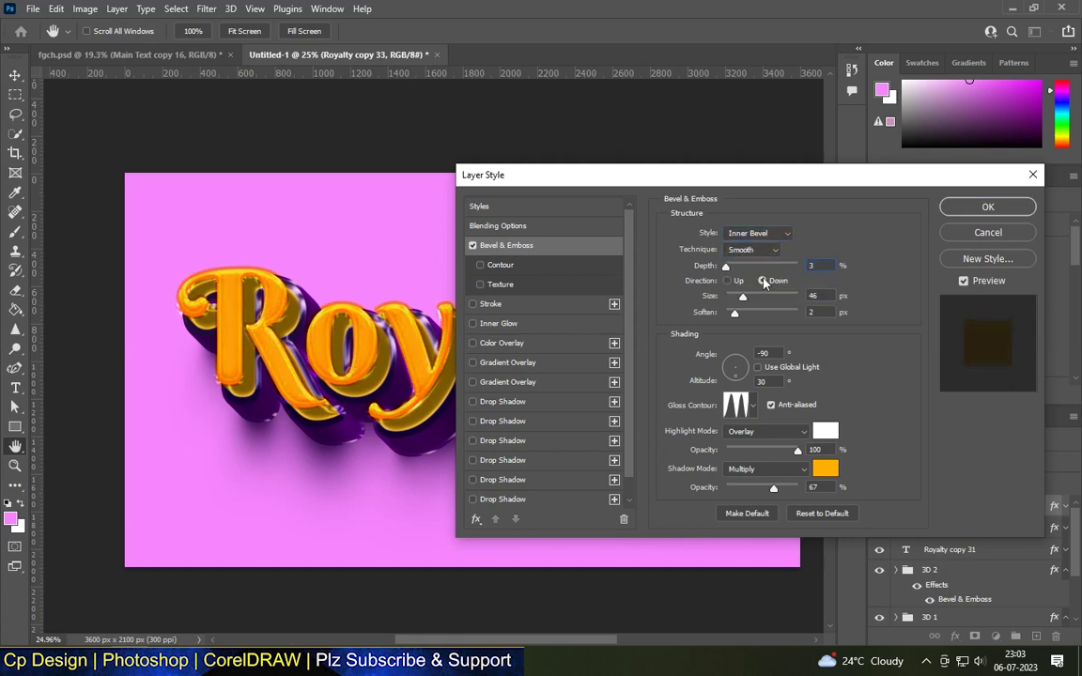
text(936)
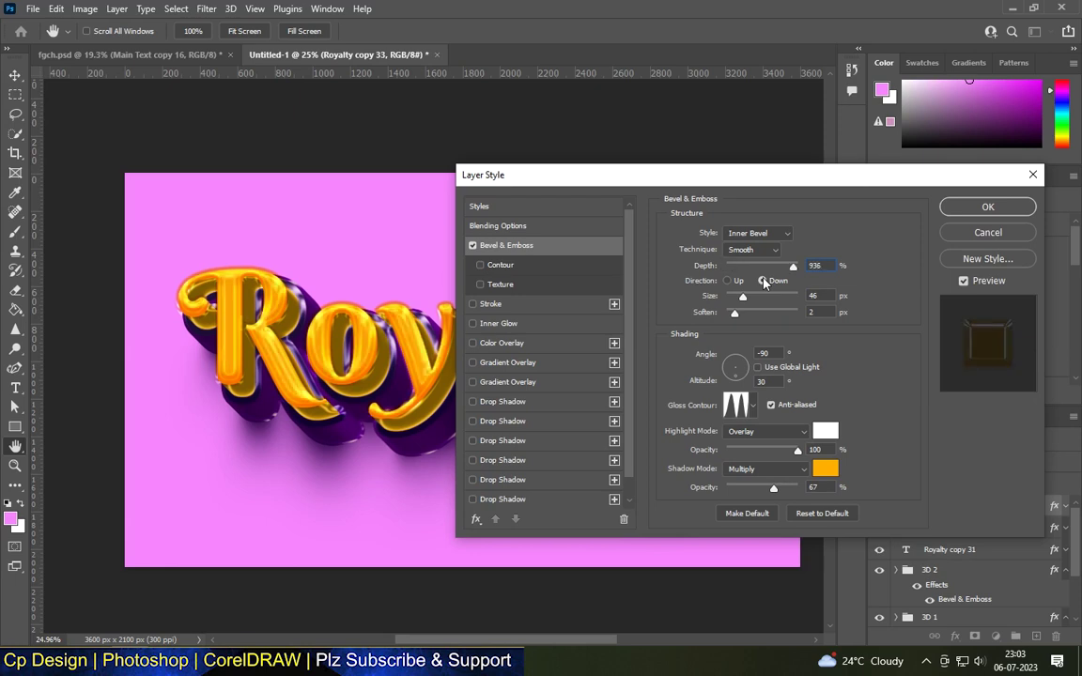
Step: Set the bevel direction to Up, size 8 px, soften 9, angle 73° and altitude 5°
click(728, 281)
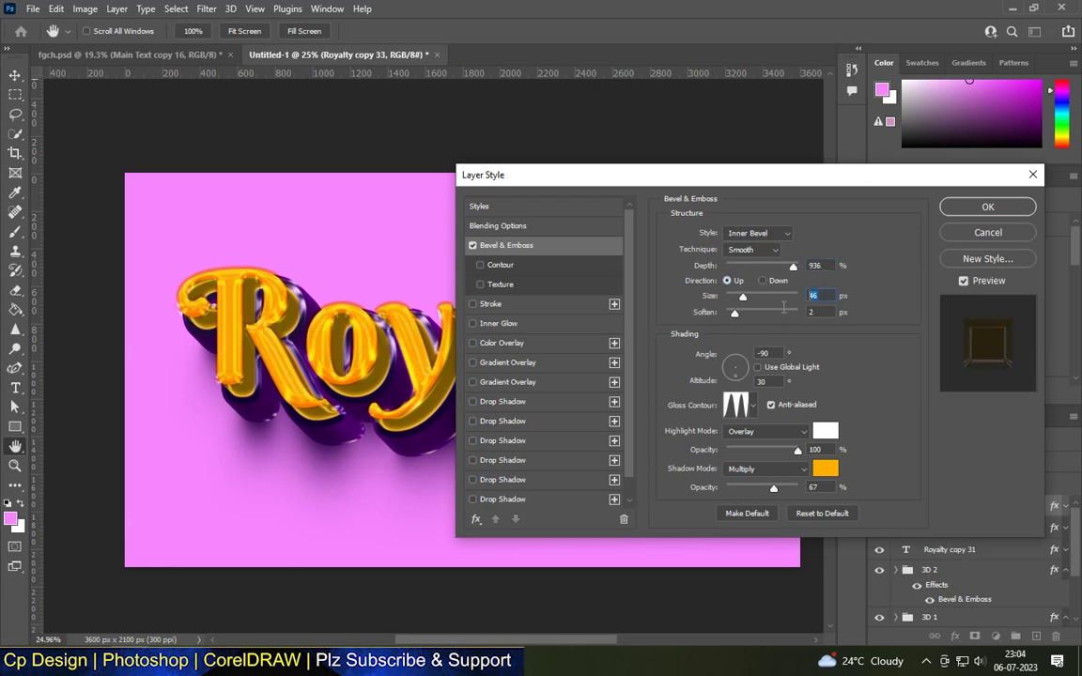
double_click(814, 296)
text(8)
double_click(814, 312)
text(9)
key(Tab)
text(73)
key(Tab)
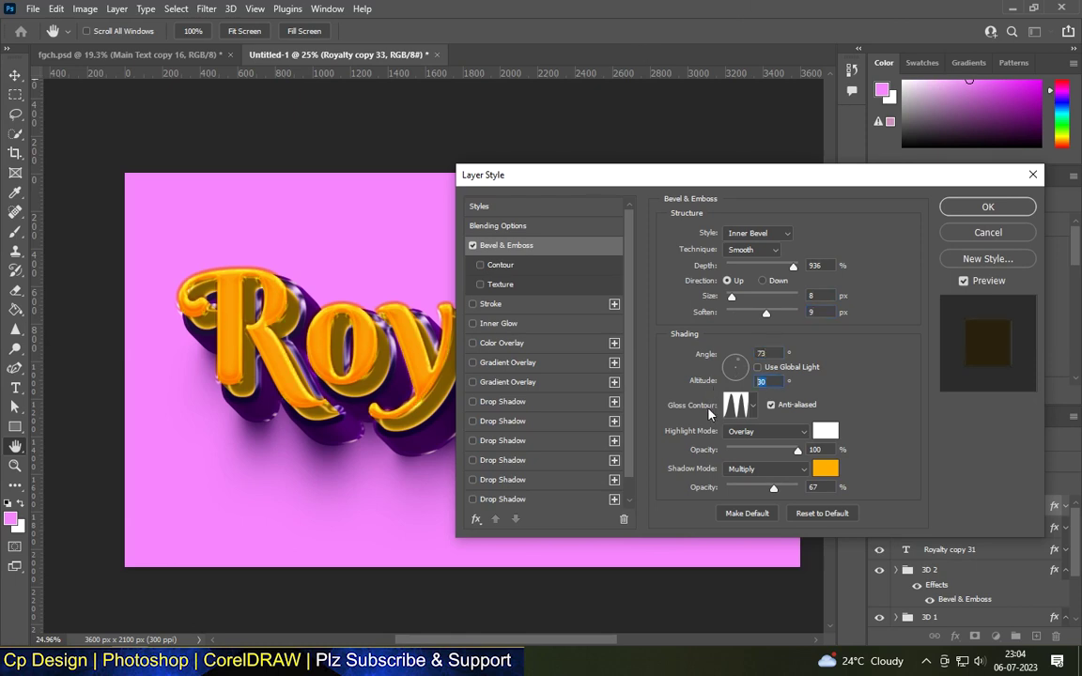
text(5)
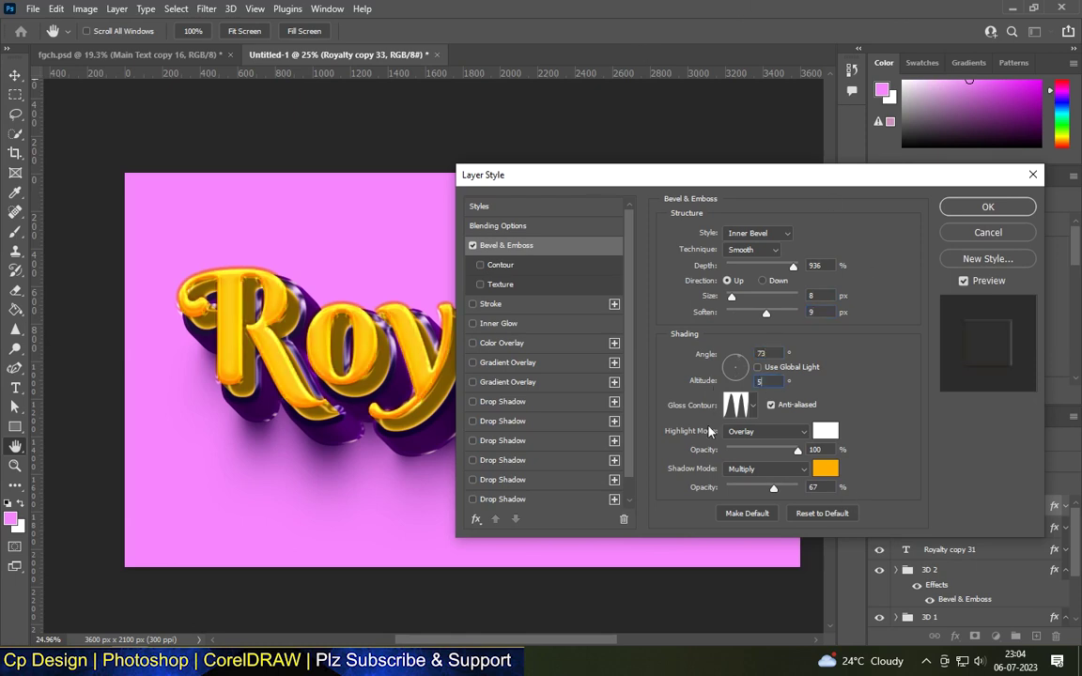
Step: Choose a different gloss contour and make the bevel shadow colour white
click(754, 405)
click(784, 437)
click(839, 408)
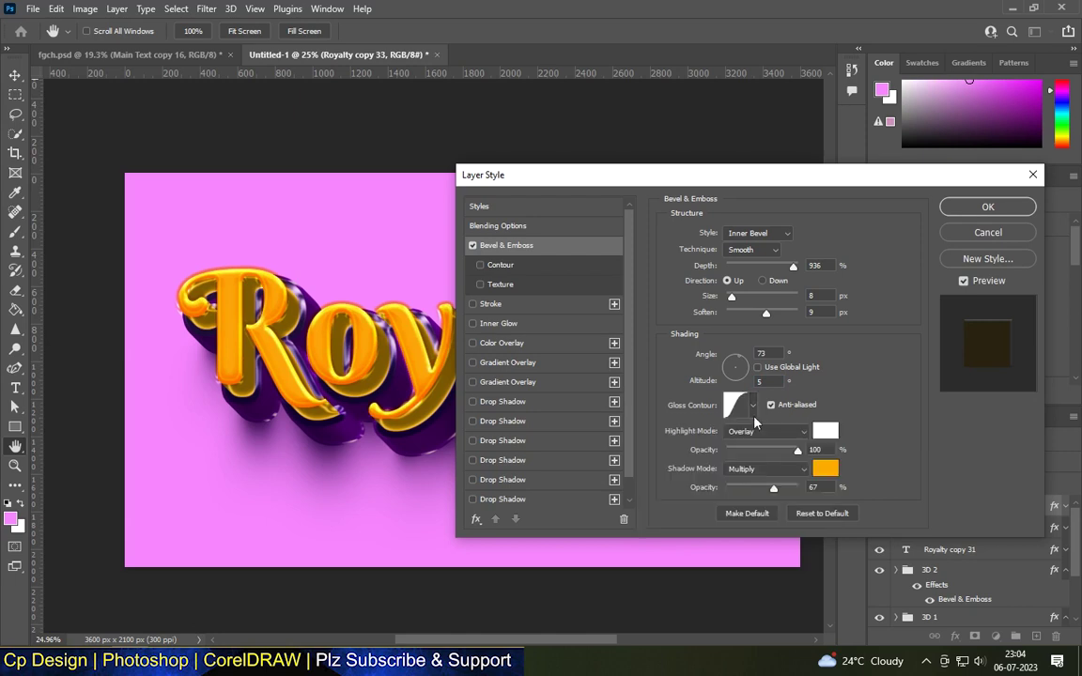
click(826, 467)
click(620, 108)
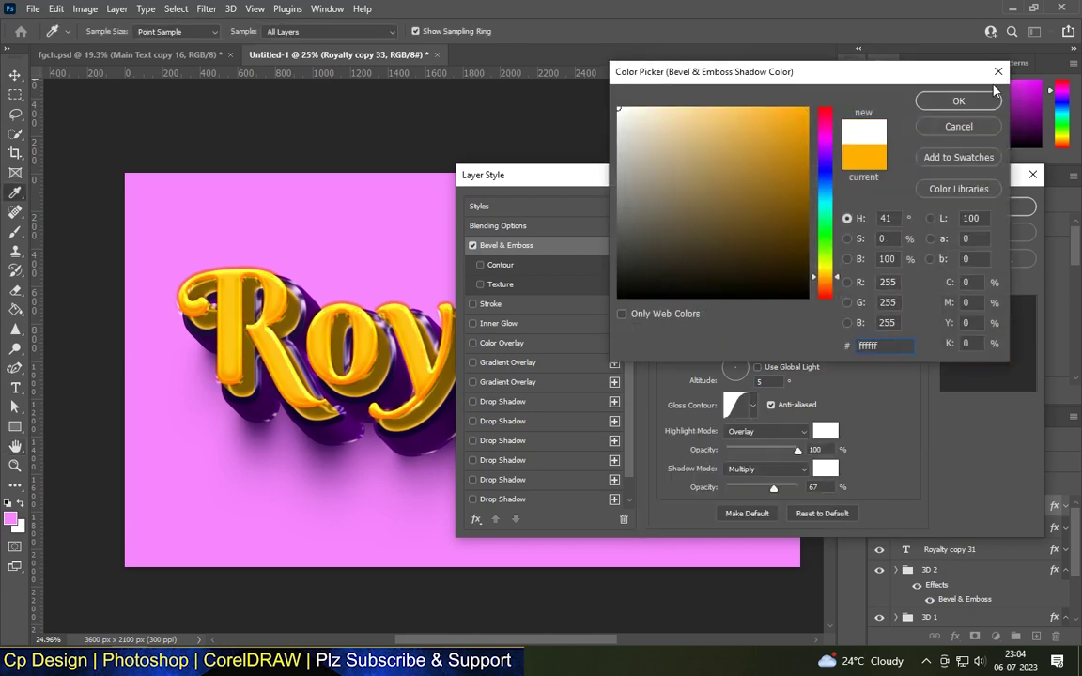
click(959, 101)
Step: Set highlights to Screen and shadows to 29% Multiply, then apply the bevel
click(765, 432)
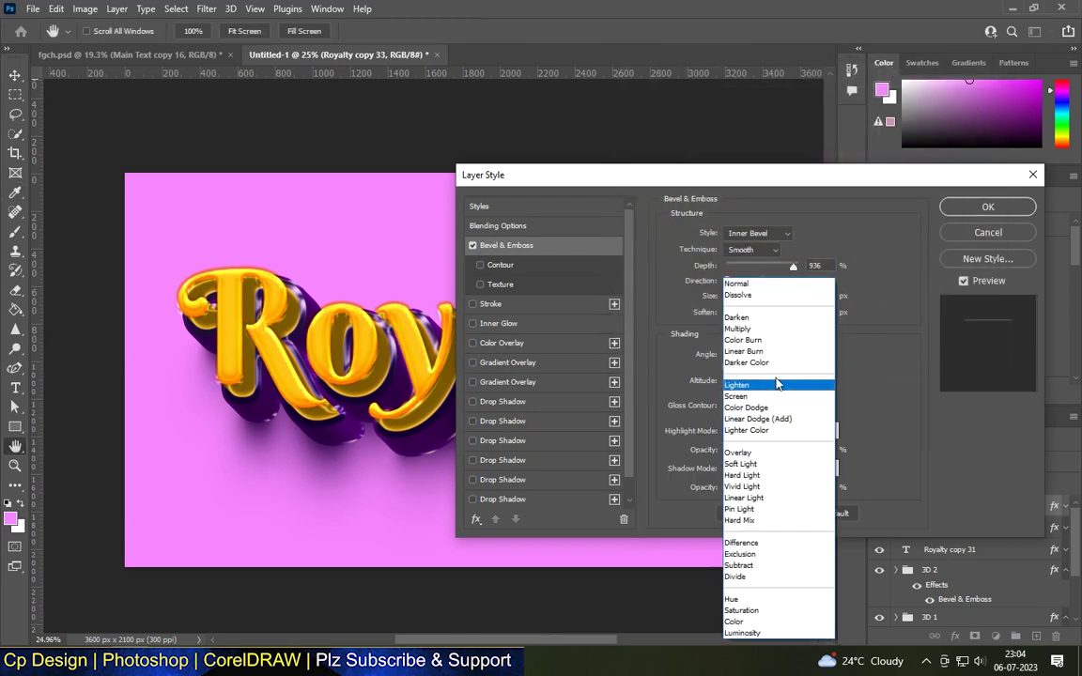
click(724, 385)
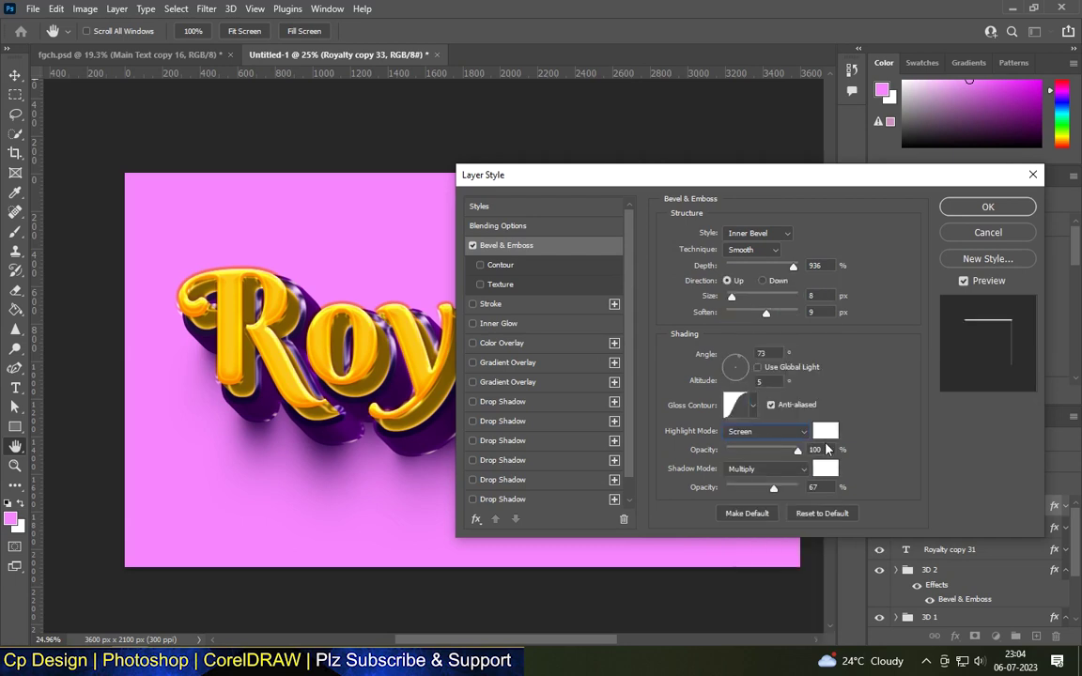
drag(774, 489, 747, 489)
click(766, 469)
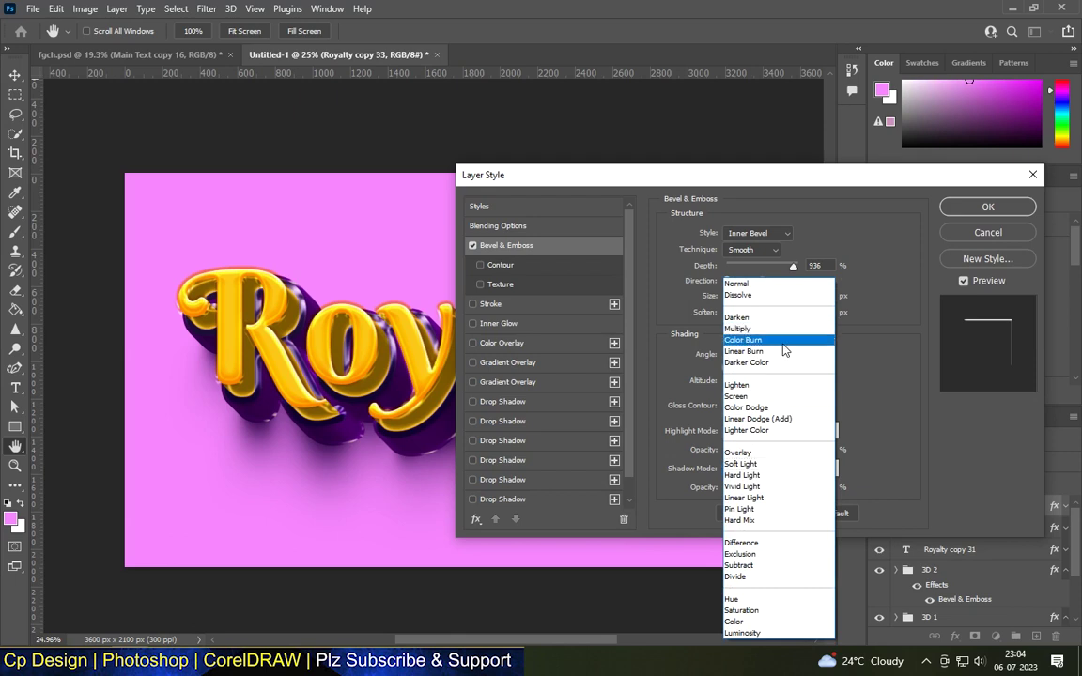
click(752, 335)
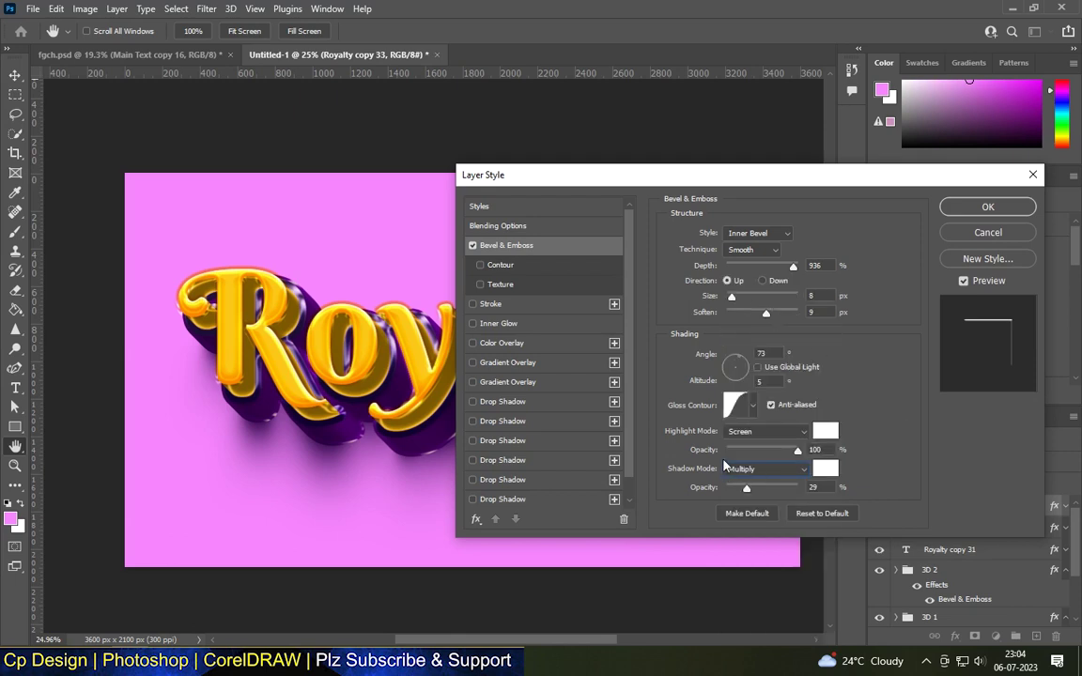
click(986, 207)
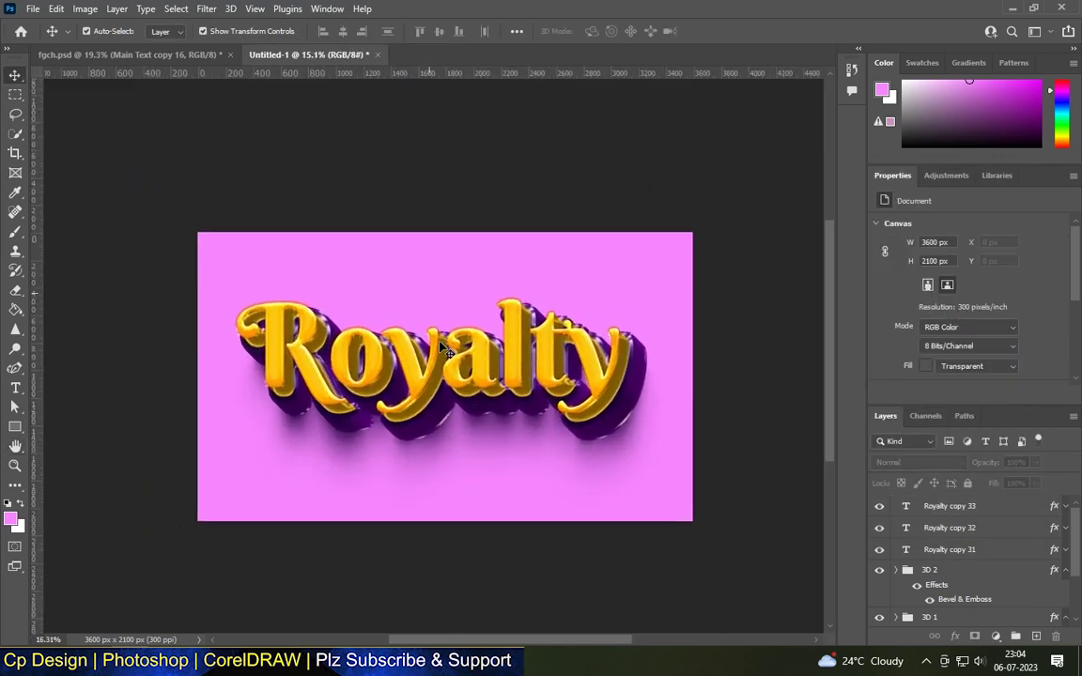
Step: Duplicate Royalty copy 33 as Royalty copy 34 and open its Layer Style dialog
scroll(395, 308, up, 3)
mouse_move(950, 506)
mouse_down()
mouse_move(1003, 586)
mouse_move(994, 519)
mouse_up()
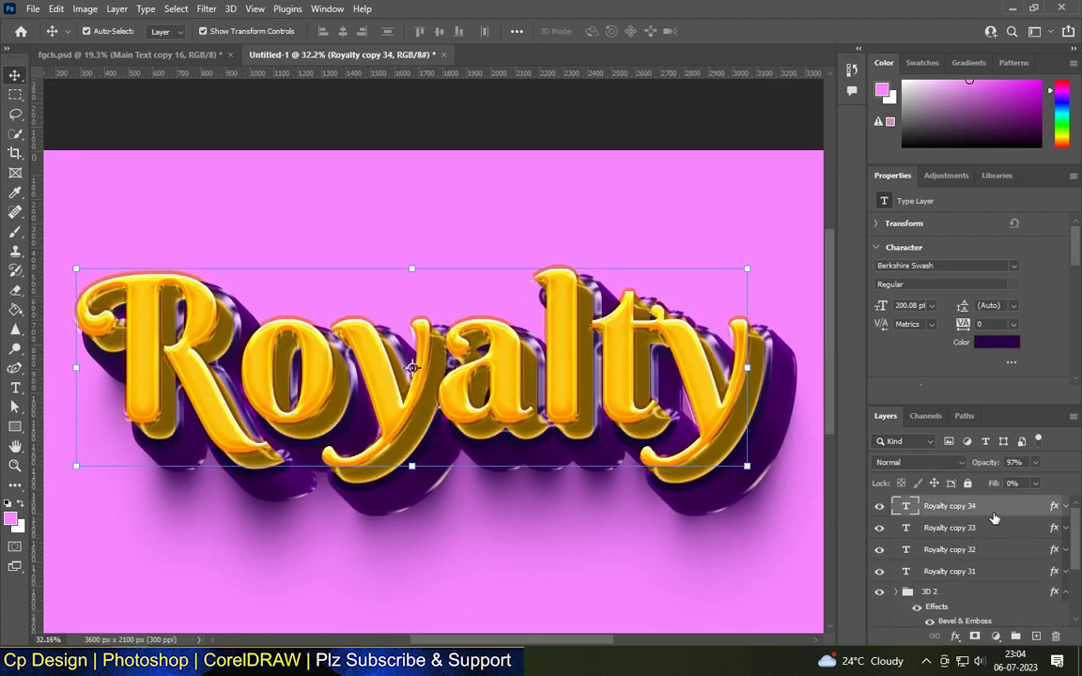
double_click(1005, 506)
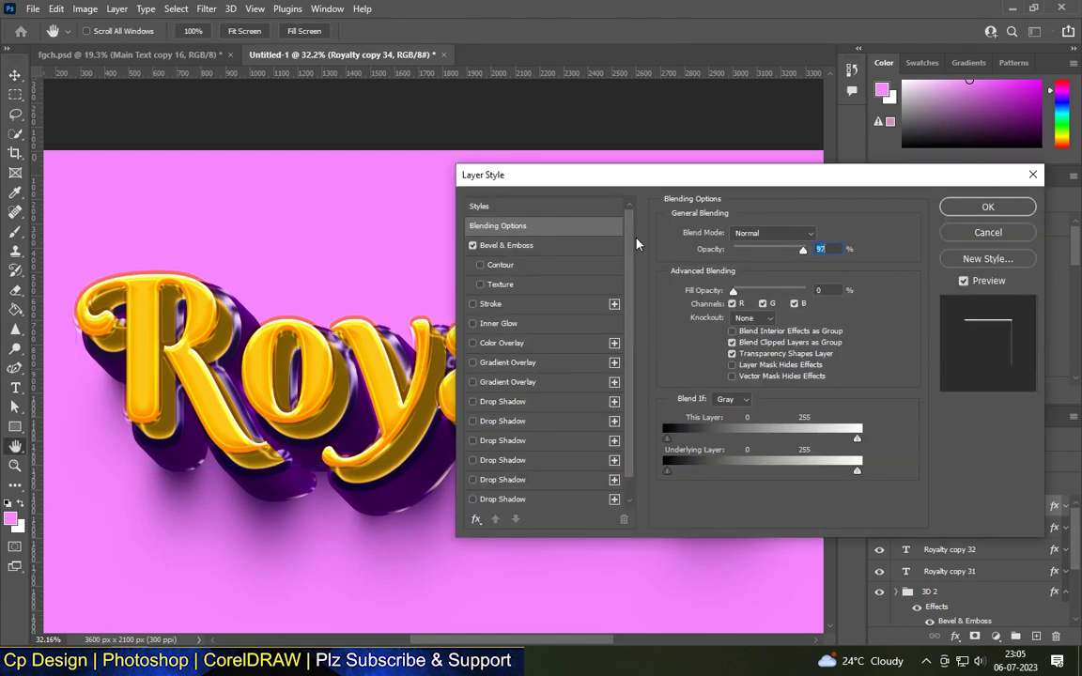
Step: Enable an Inner Bevel with depth 386%, size 125 px, soften 0, angle 86° and altitude 42°
click(517, 249)
click(759, 233)
click(752, 234)
text(386)
double_click(814, 296)
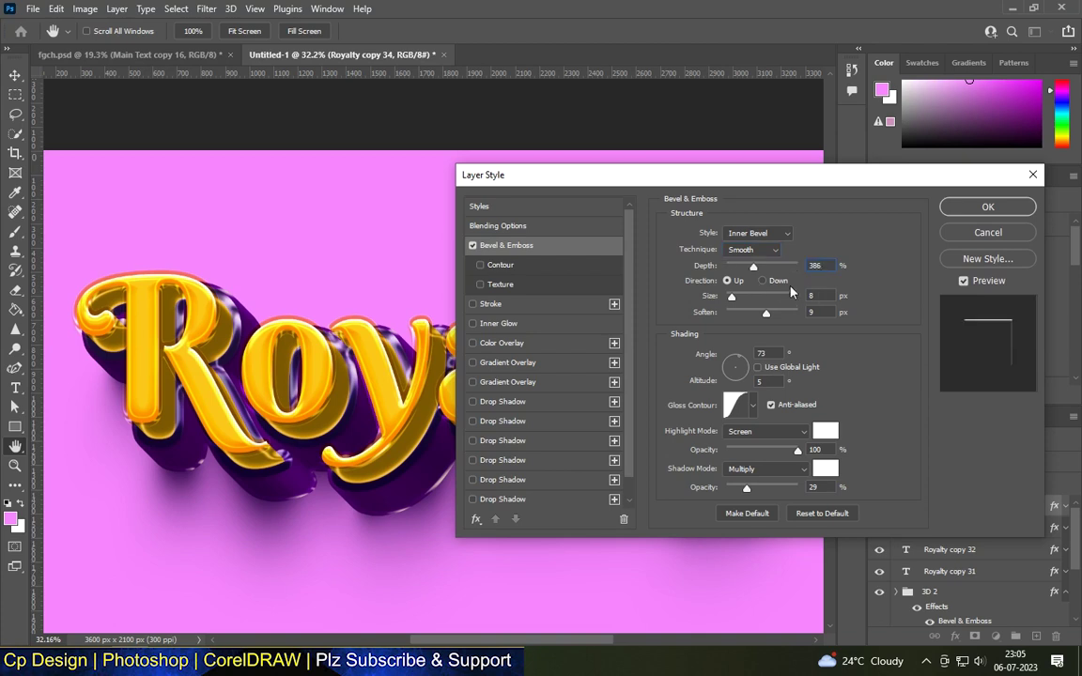
text(125)
key(Tab)
text(0)
key(Tab)
text(86)
key(Tab)
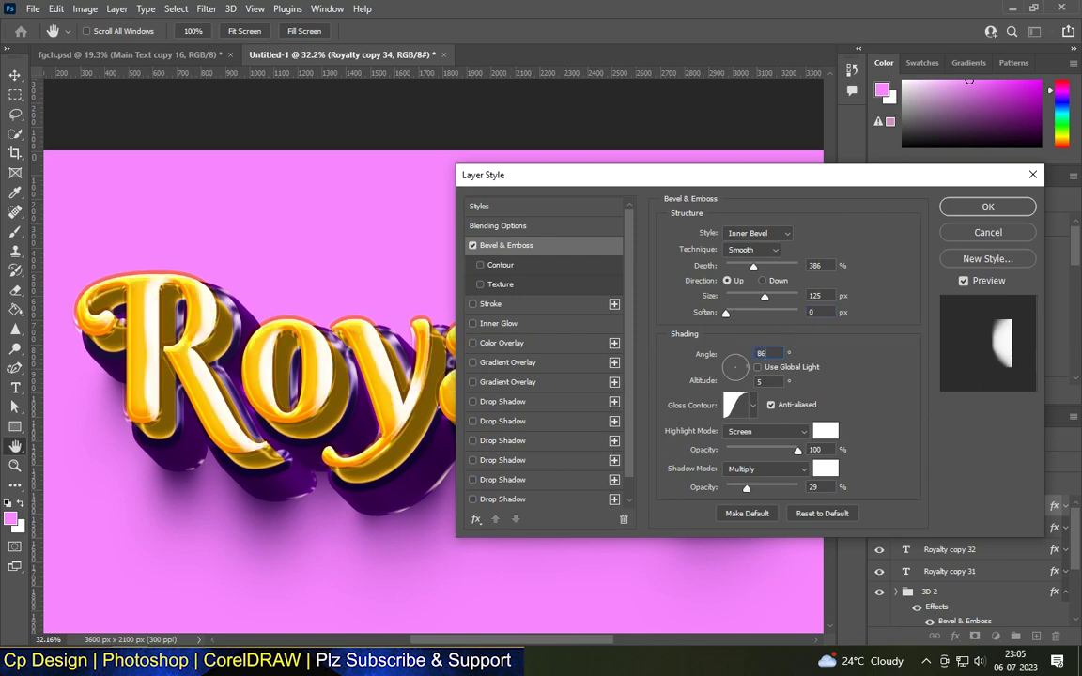
text(42)
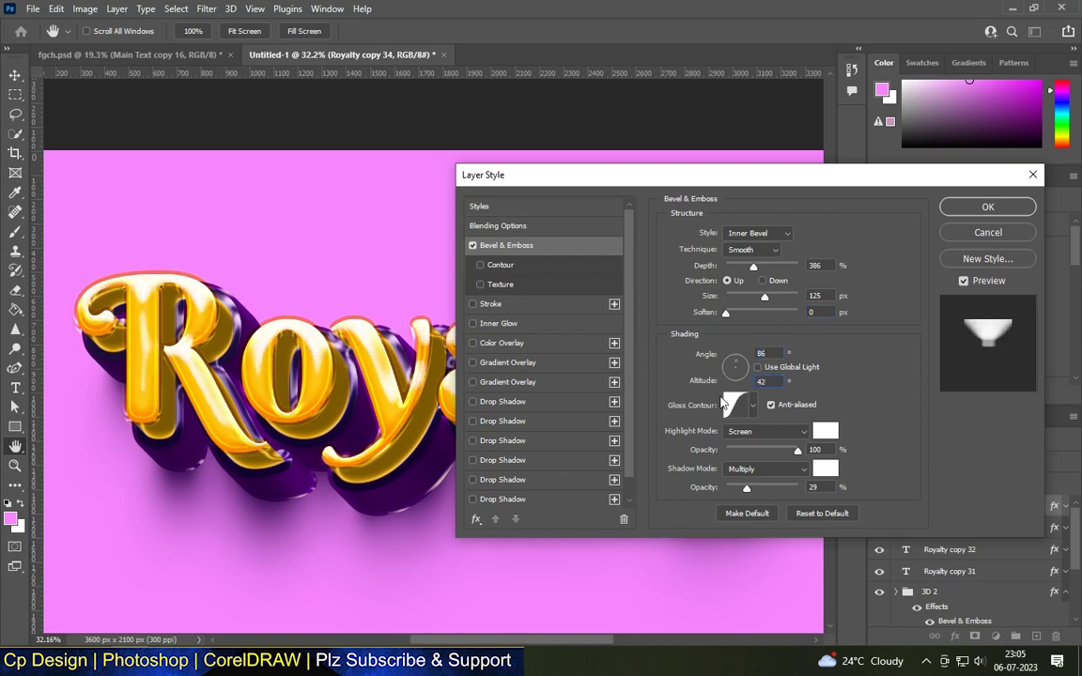
Step: Pick a new gloss contour and set highlights to 85% Linear Dodge (Add)
click(753, 405)
click(866, 405)
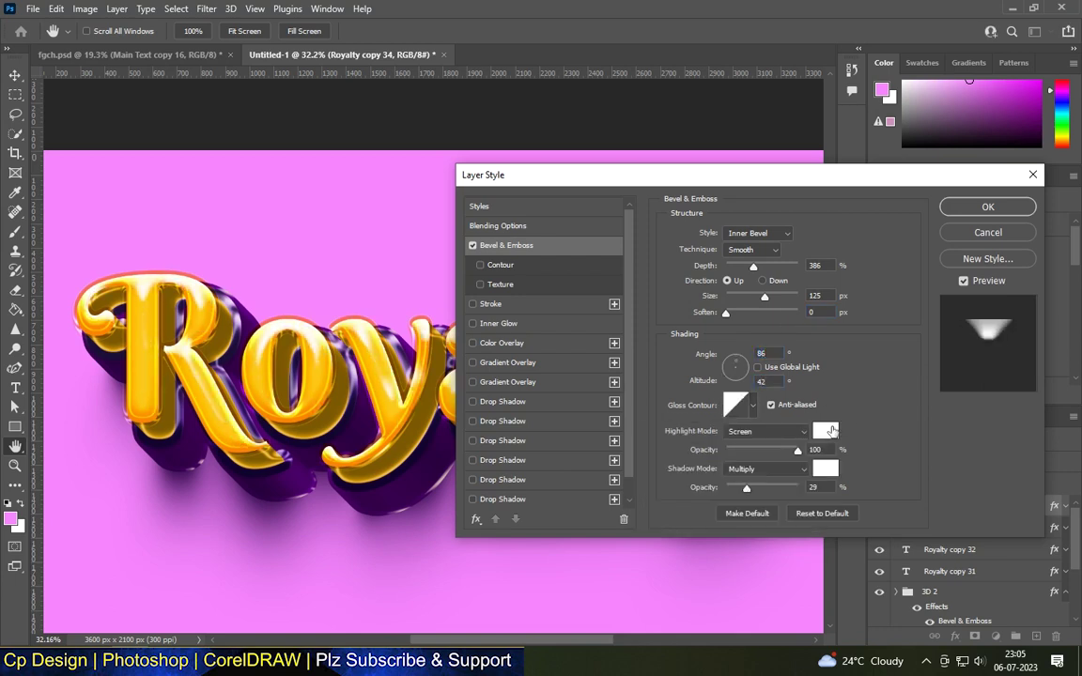
text(85)
click(766, 431)
click(765, 417)
key(Tab)
text(0)
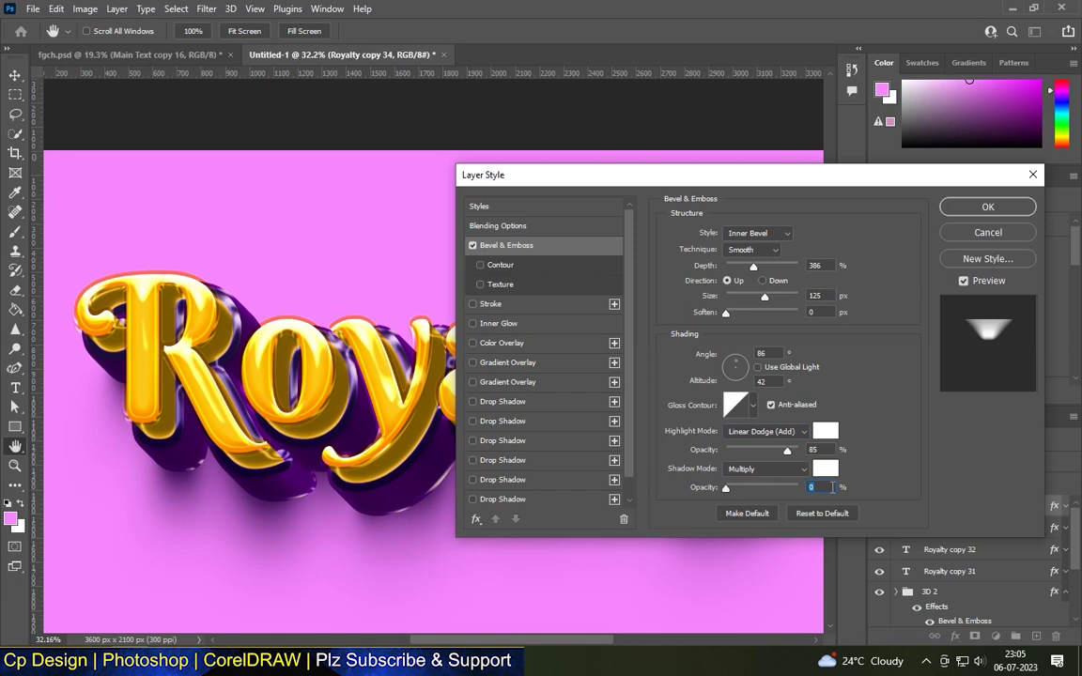
Step: Turn on the bevel's Contour, apply the style, and duplicate the layer as Royalty copy 35
click(498, 266)
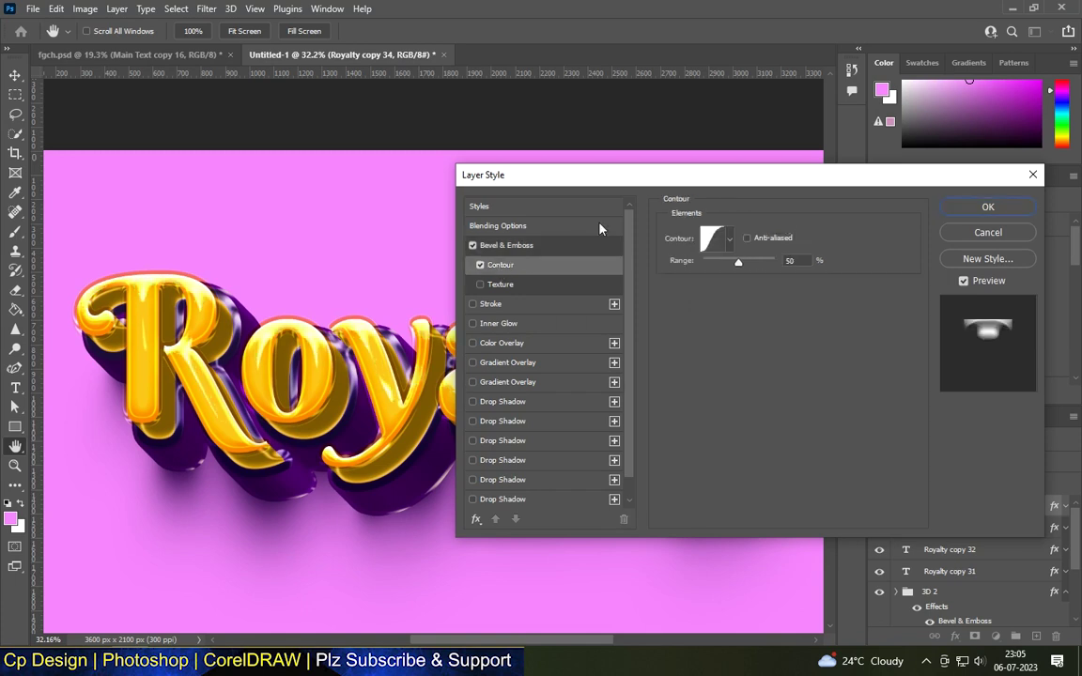
click(730, 239)
click(876, 310)
click(989, 207)
drag(949, 505, 1033, 637)
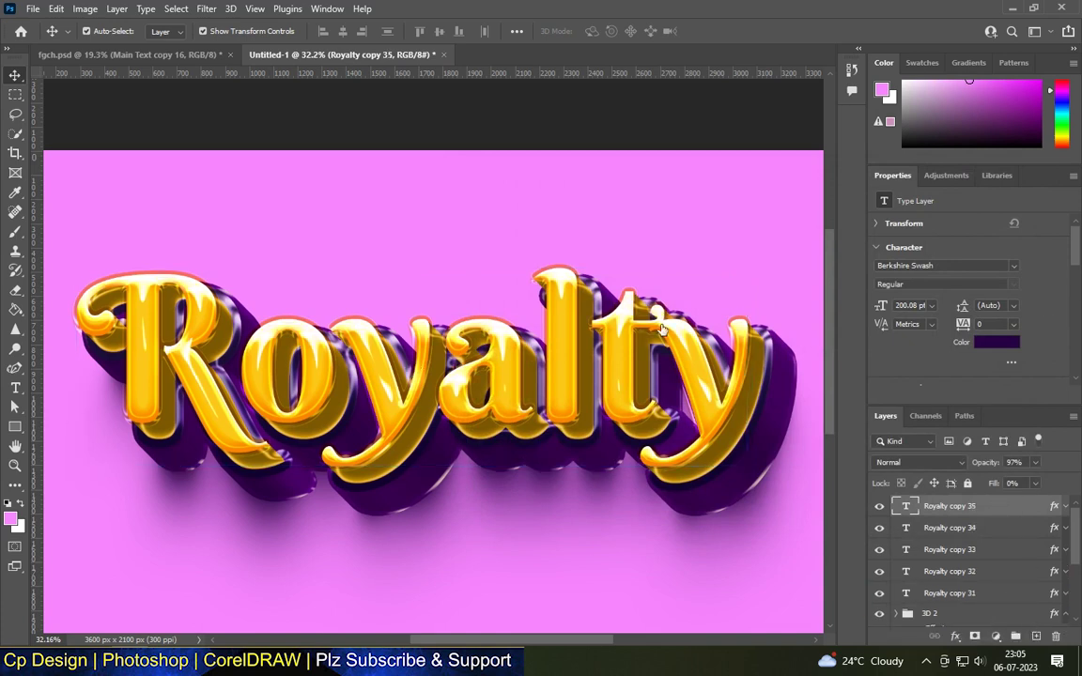
Step: Give Royalty copy 35 a Smooth Inner Bevel: depth 150%, size 103 px, angle 65°, altitude 42°
double_click(1011, 508)
click(508, 246)
click(755, 237)
click(747, 252)
click(752, 250)
click(747, 260)
click(825, 266)
text(150)
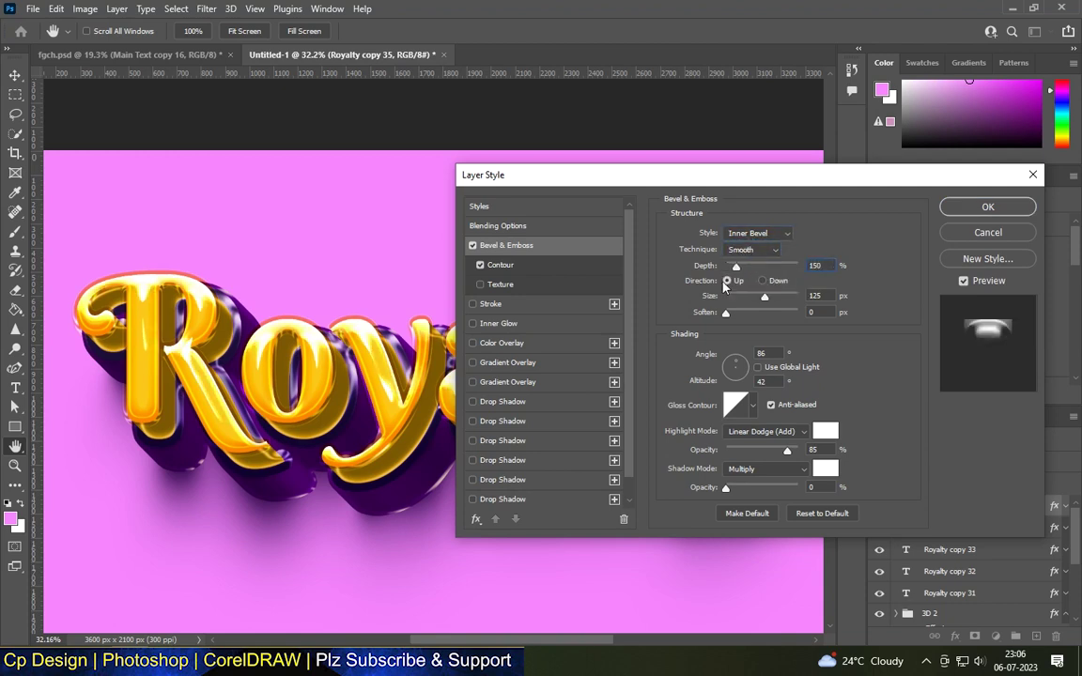
text(103)
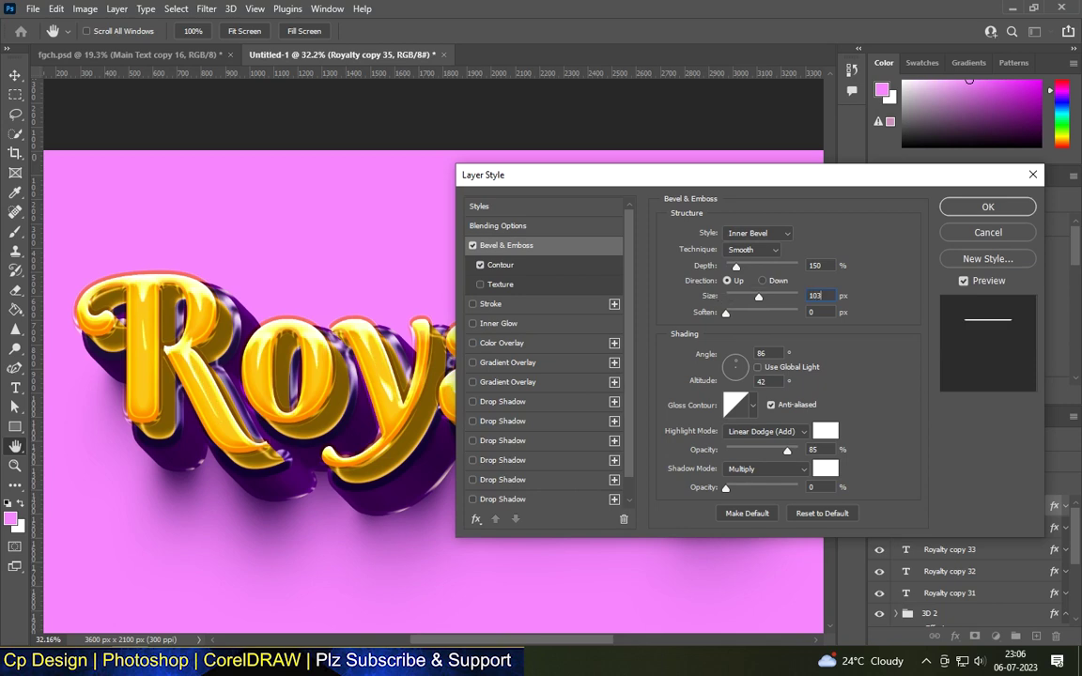
text(65)
text(42)
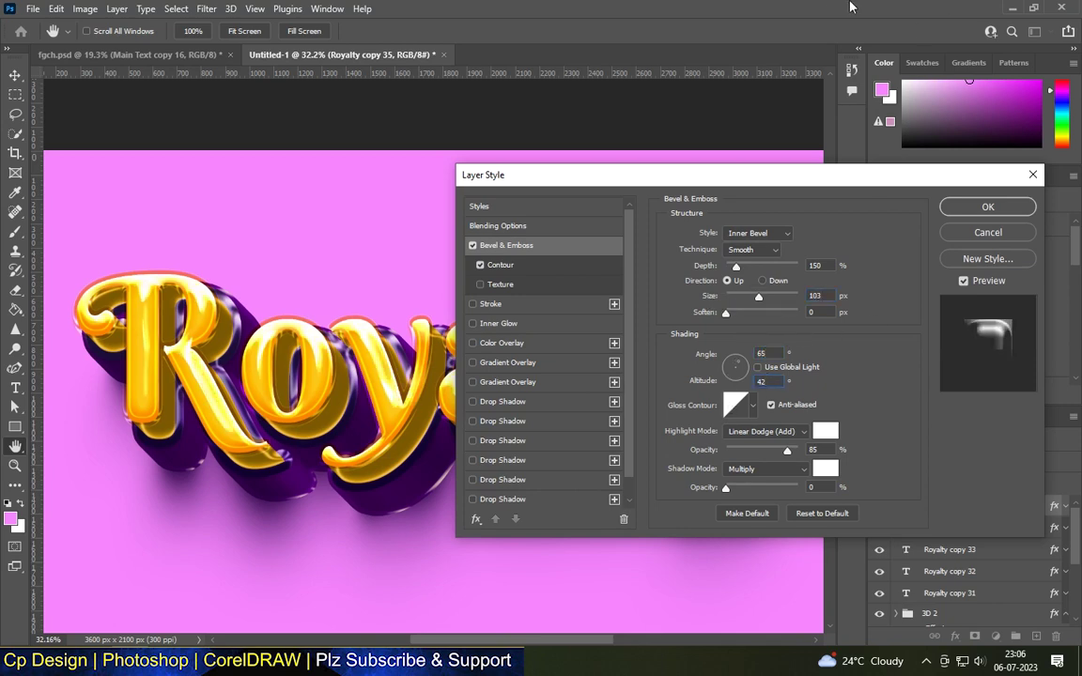
Step: Keep white 56% Linear Dodge highlights, set Color Dodge shadows and 100% contour range, then apply
click(826, 431)
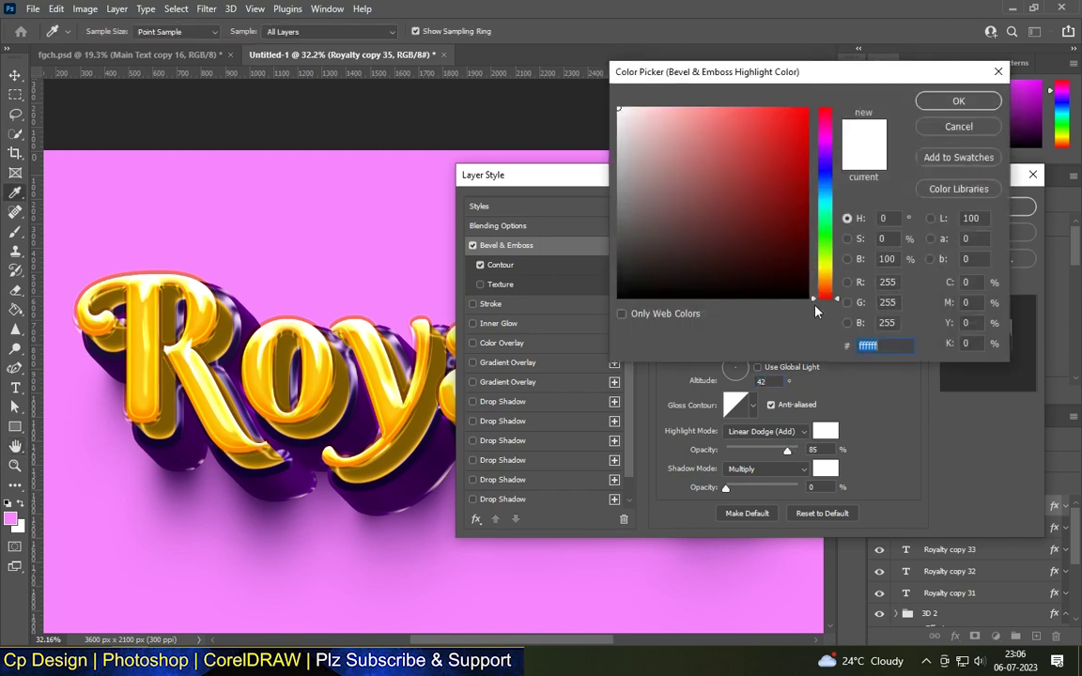
click(947, 122)
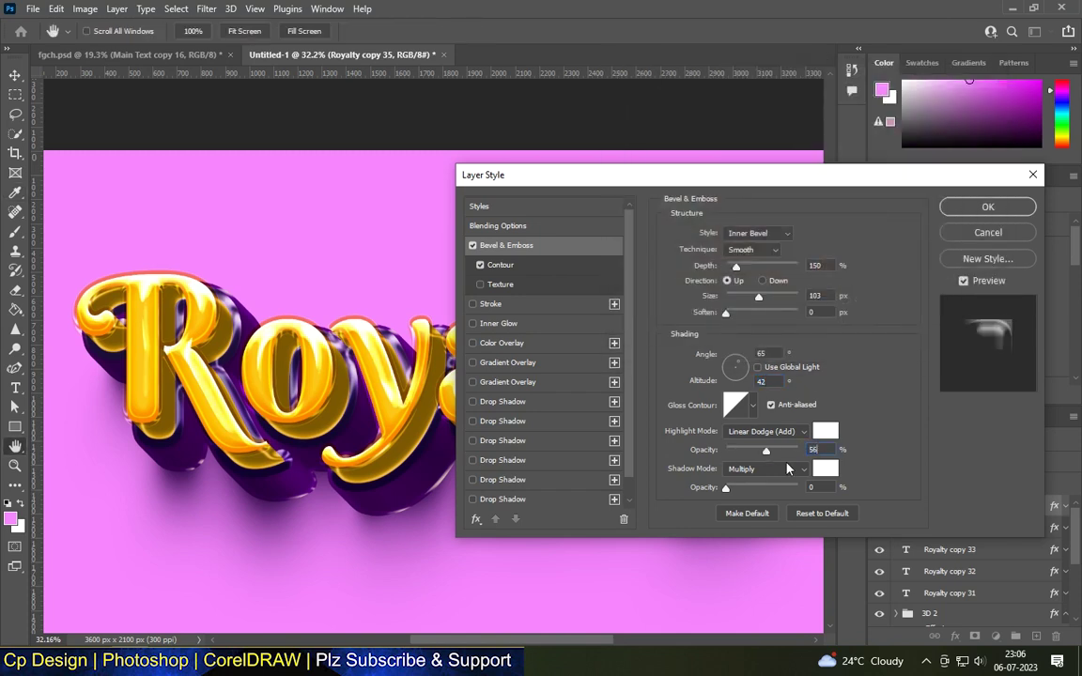
click(800, 434)
click(757, 419)
click(823, 486)
click(757, 469)
click(756, 406)
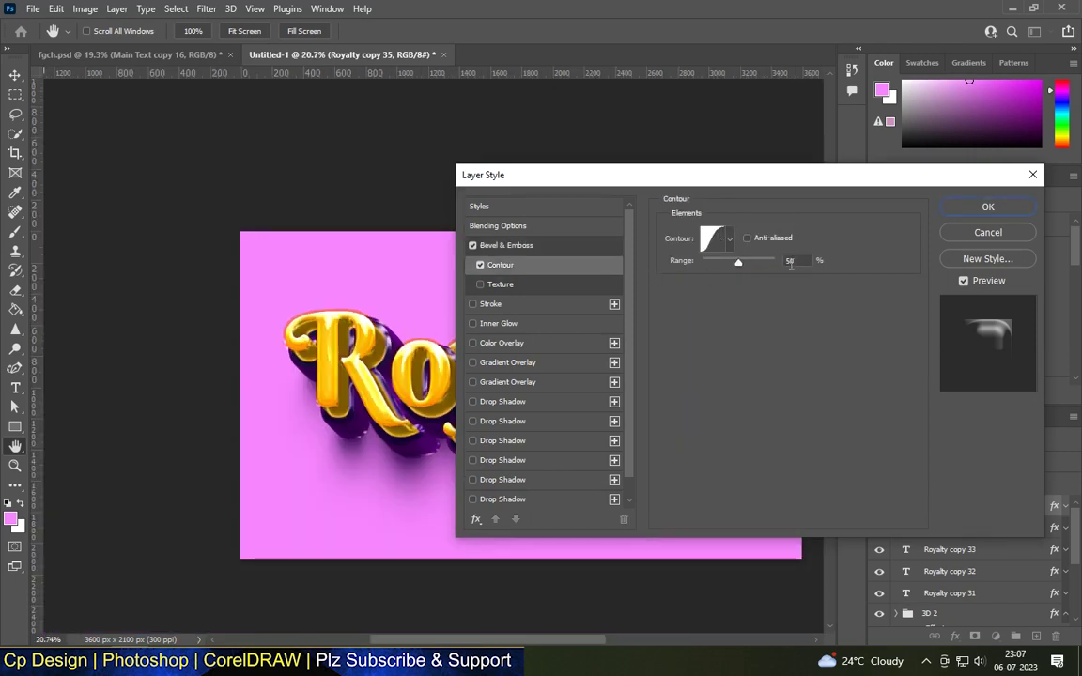
double_click(791, 261)
text(100)
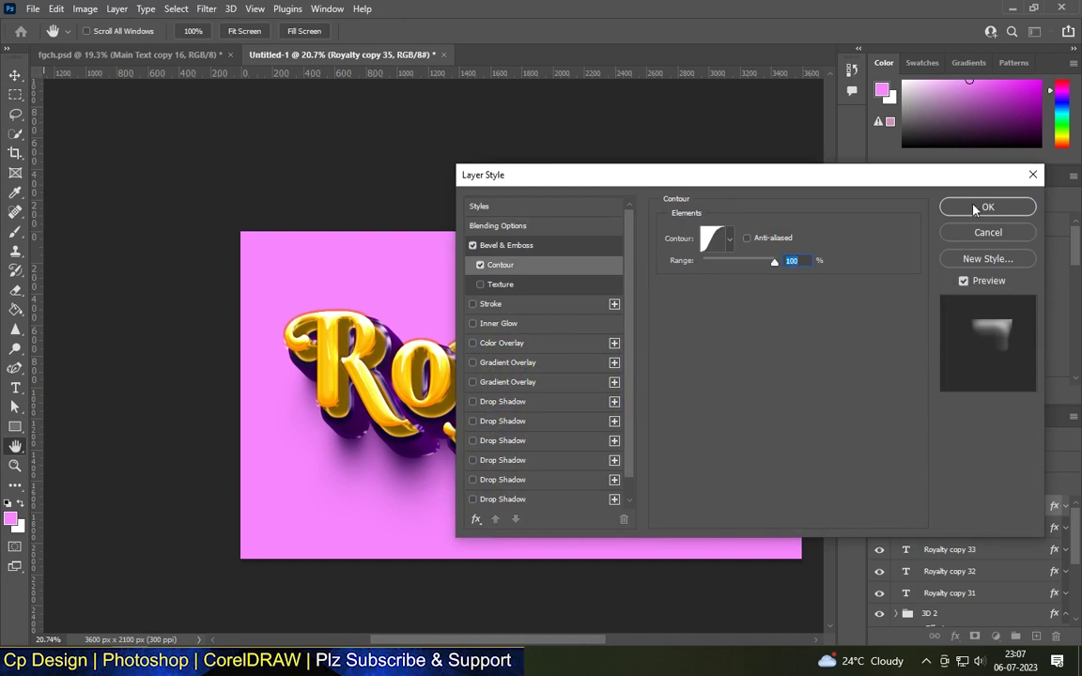
click(977, 208)
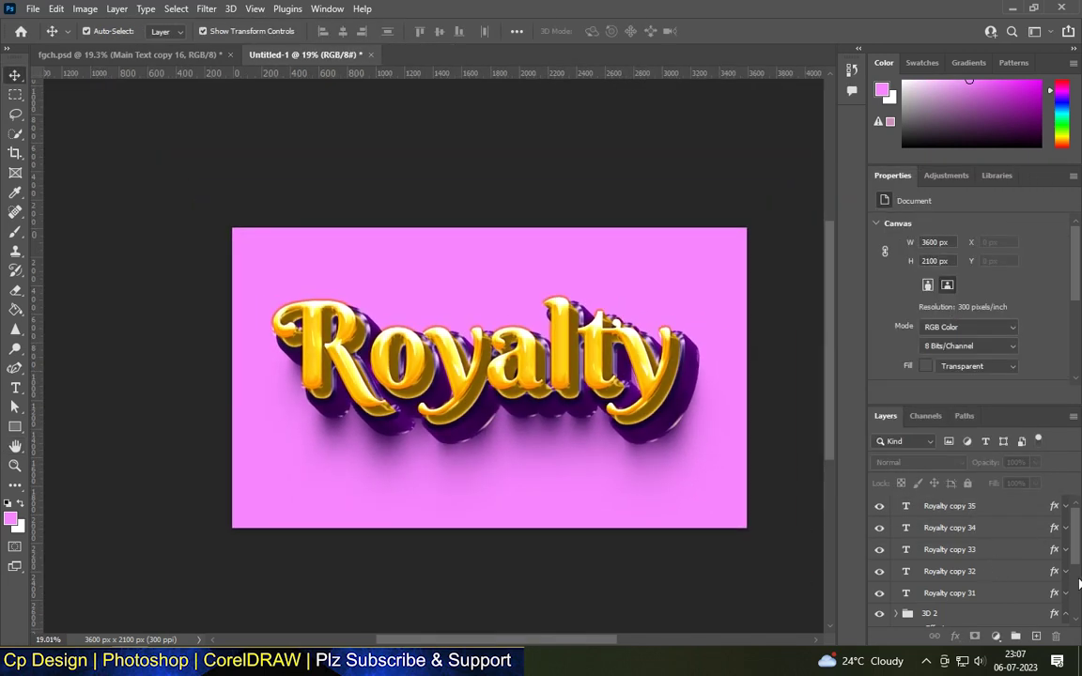
Step: Add a Brightness/Contrast adjustment layer with brightness 4 and contrast 17, then hide it
click(967, 508)
click(996, 636)
click(986, 415)
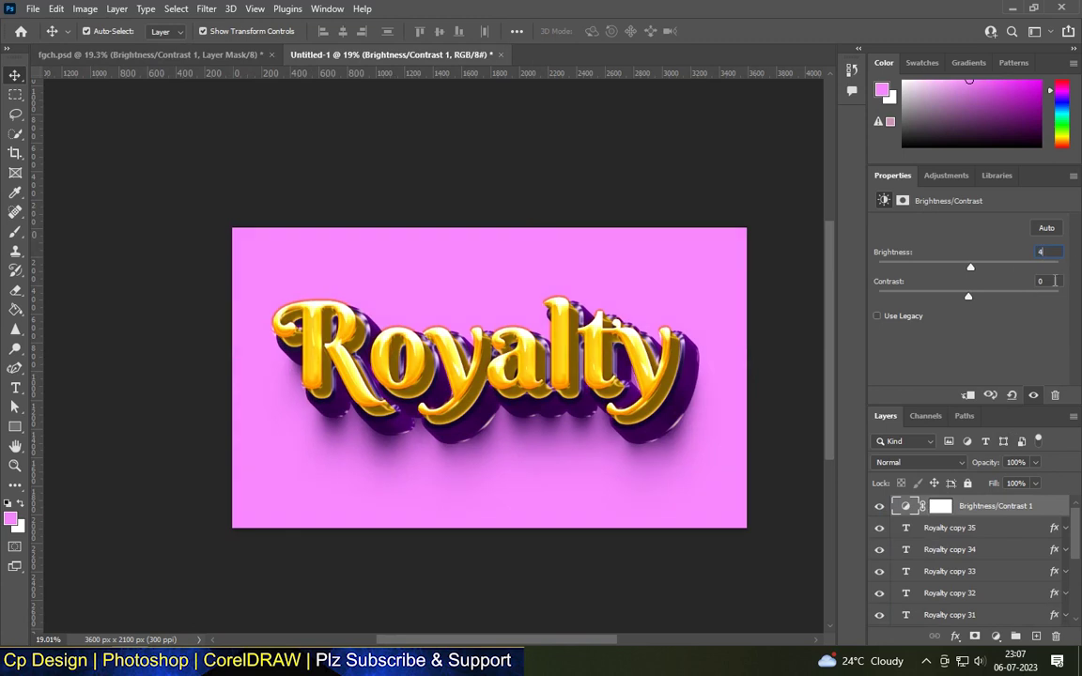
text(7)
click(879, 508)
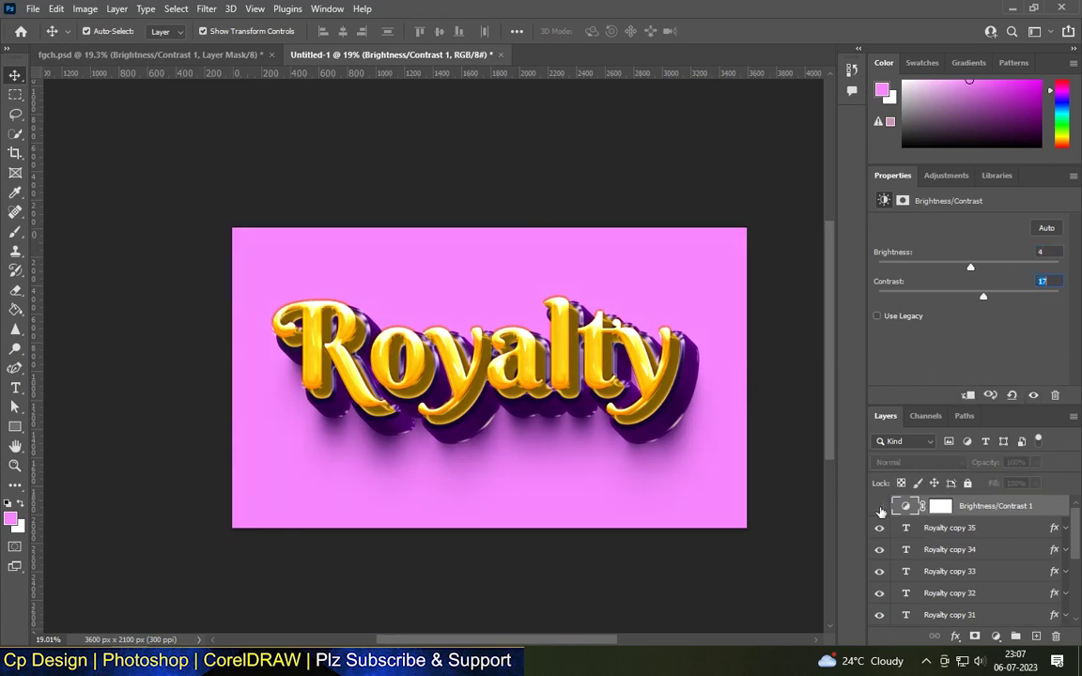
click(552, 146)
Step: Select the Color Fill 1 background layer
scroll(554, 148, down, 1)
scroll(476, 267, up, 1)
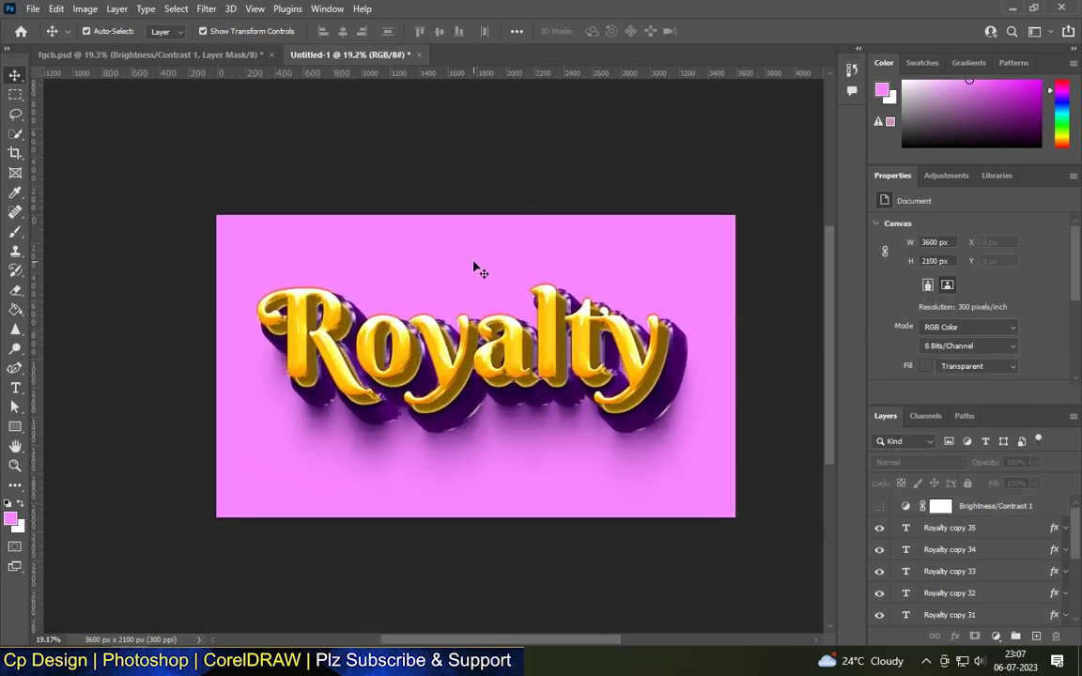
click(476, 267)
scroll(672, 178, up, 1)
scroll(672, 178, down, 1)
click(996, 637)
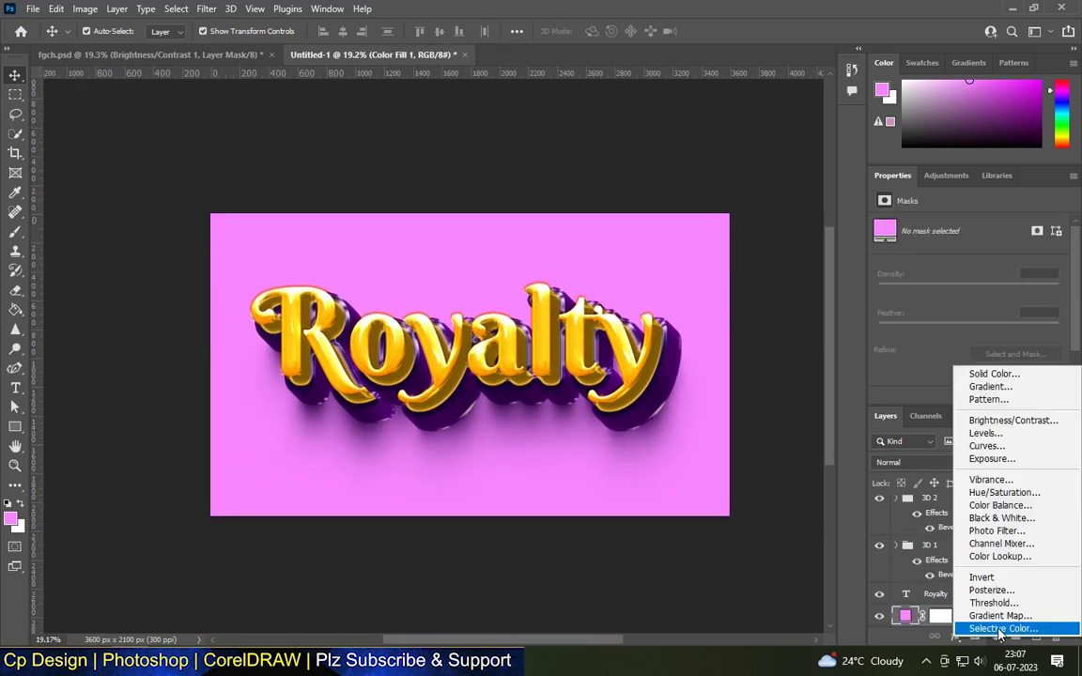
Step: Add a Gradient Fill layer with its left stop set to deep magenta #aa23b3
click(958, 378)
click(631, 304)
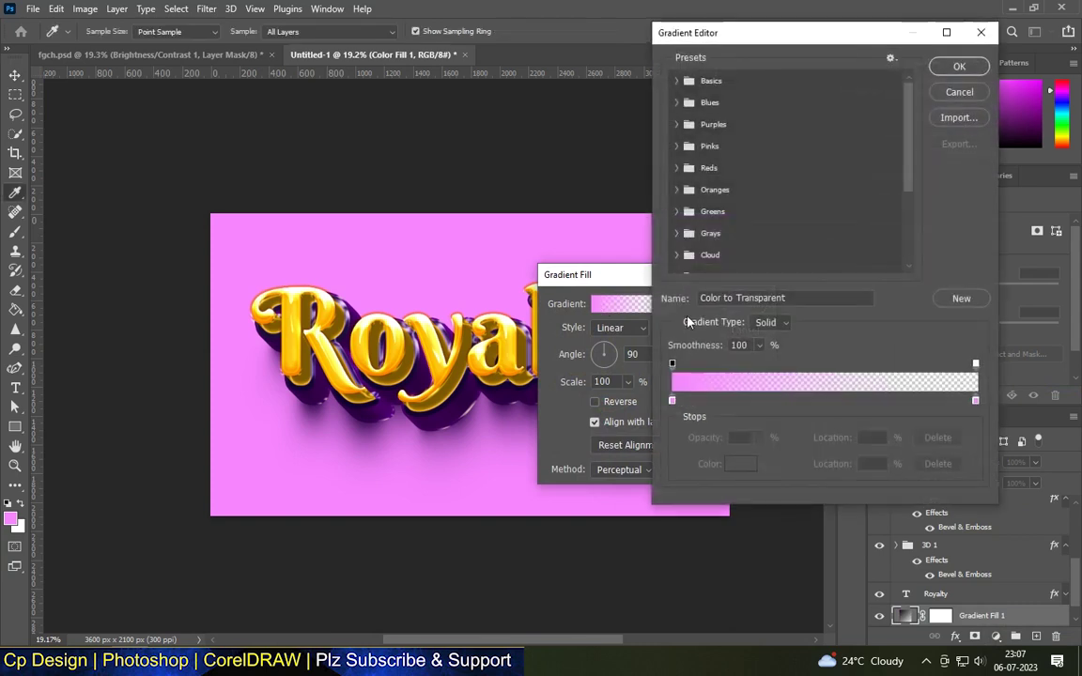
double_click(673, 402)
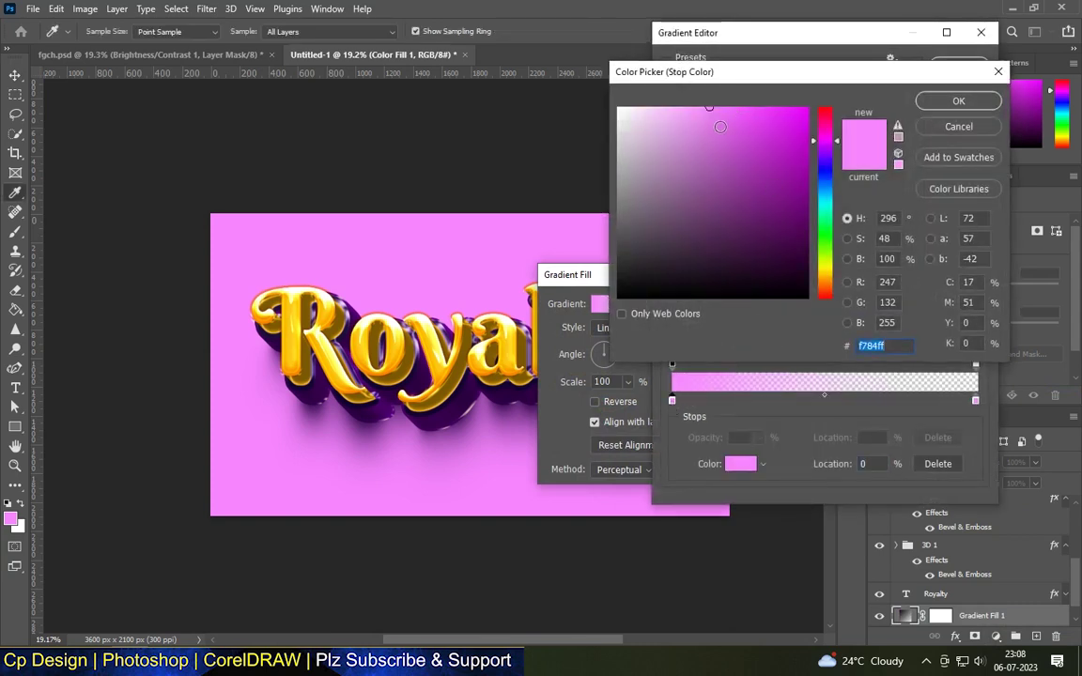
drag(709, 106, 763, 151)
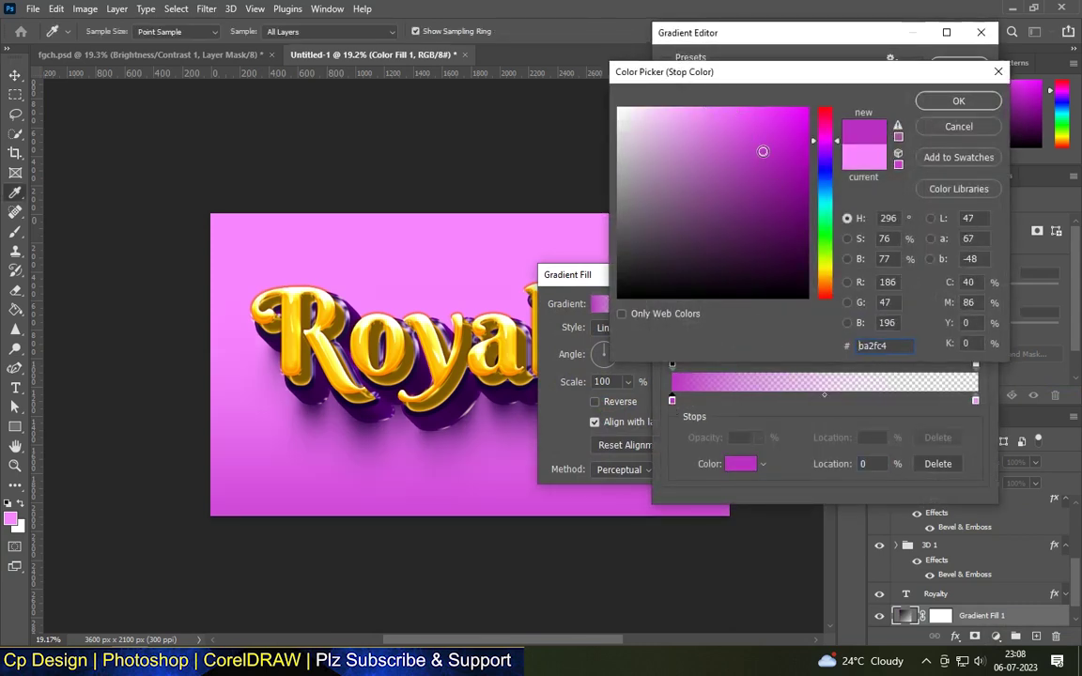
click(771, 164)
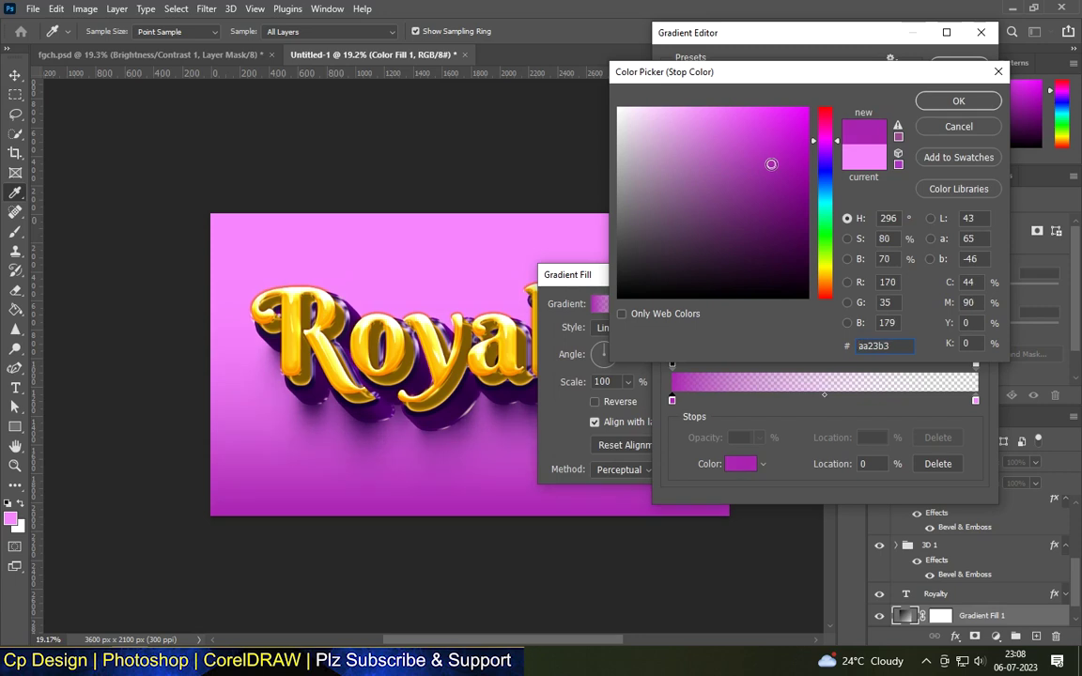
click(932, 104)
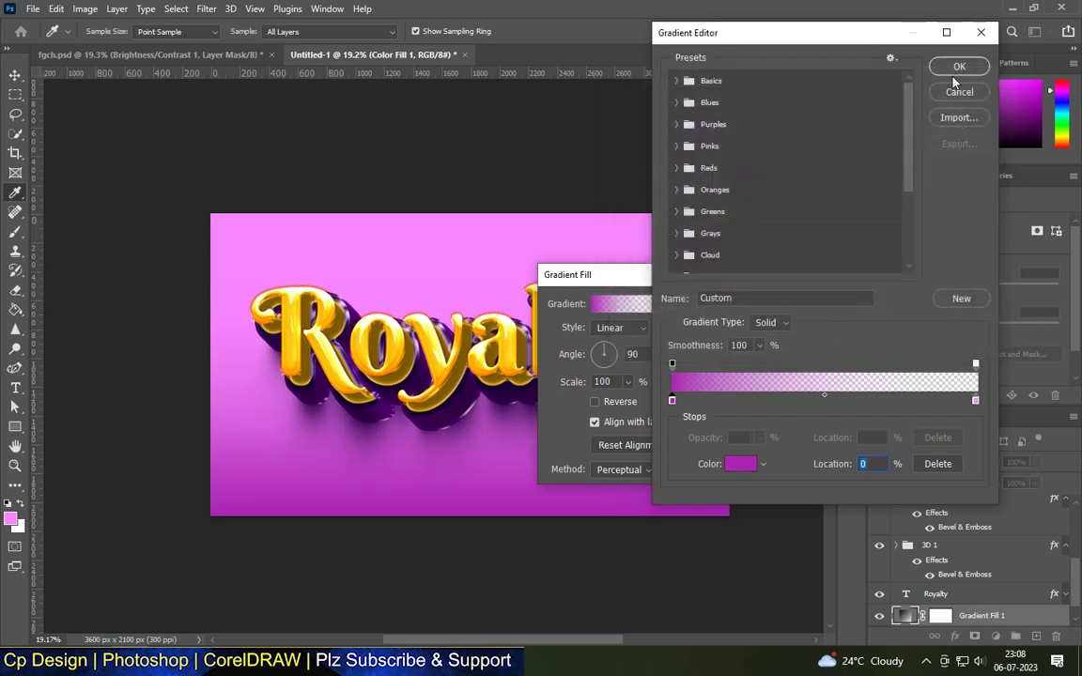
click(957, 73)
Step: Make the gradient Radial and Reversed at 177% scale, and apply it
click(620, 328)
click(616, 356)
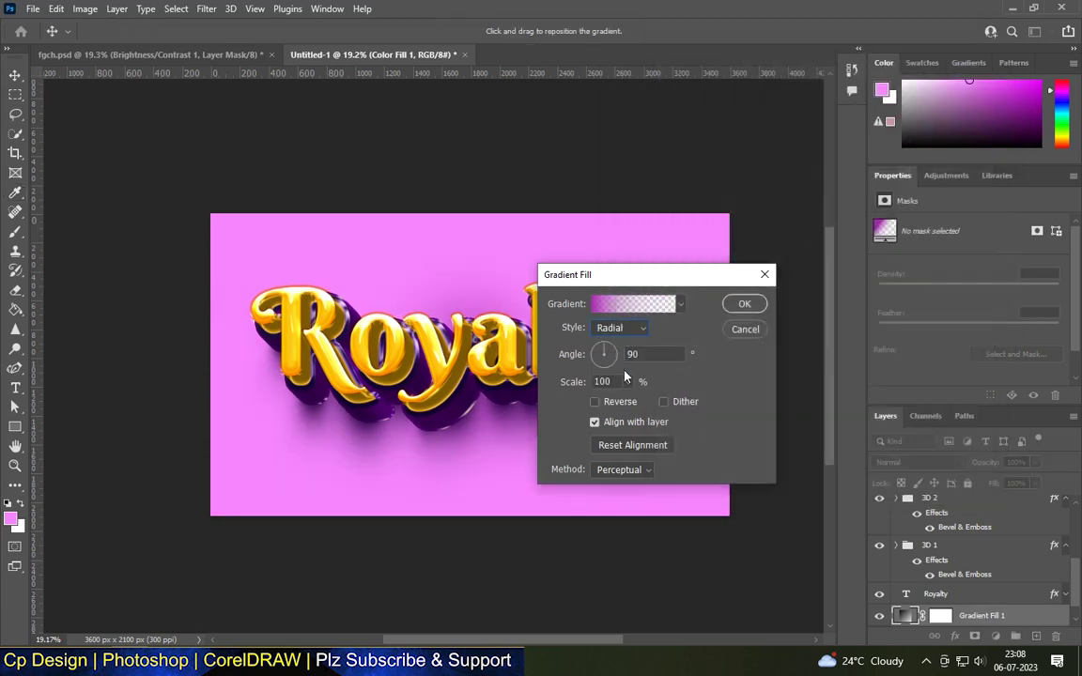
click(595, 402)
click(628, 381)
drag(622, 401, 634, 403)
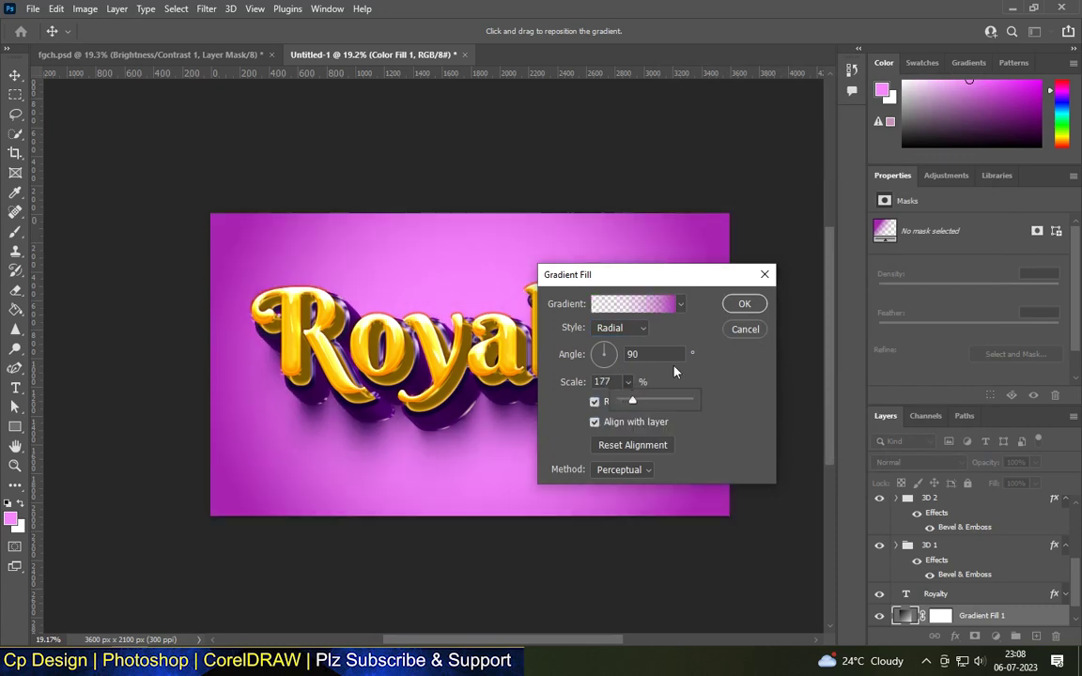
click(744, 303)
key(ctrl+minus)
scroll(438, 360, up, 1)
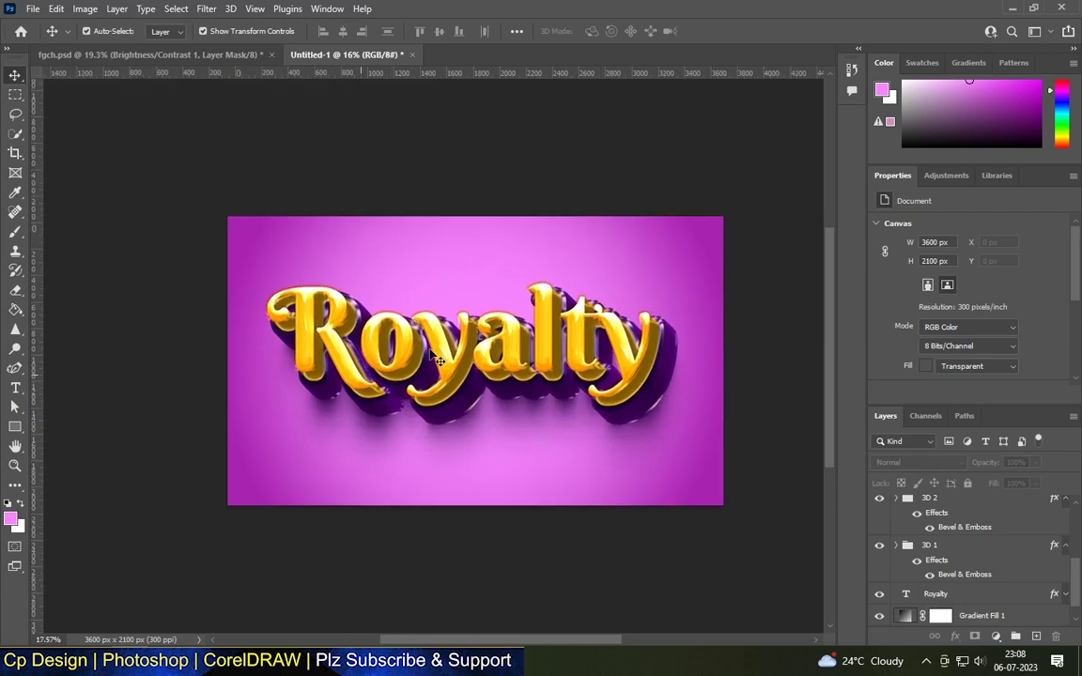
Step: Move the sparkle layer below Brightness/Contrast and position it on top of the R
scroll(438, 360, up, 1)
scroll(508, 310, down, 1)
scroll(507, 307, up, 1)
scroll(521, 302, up, 1)
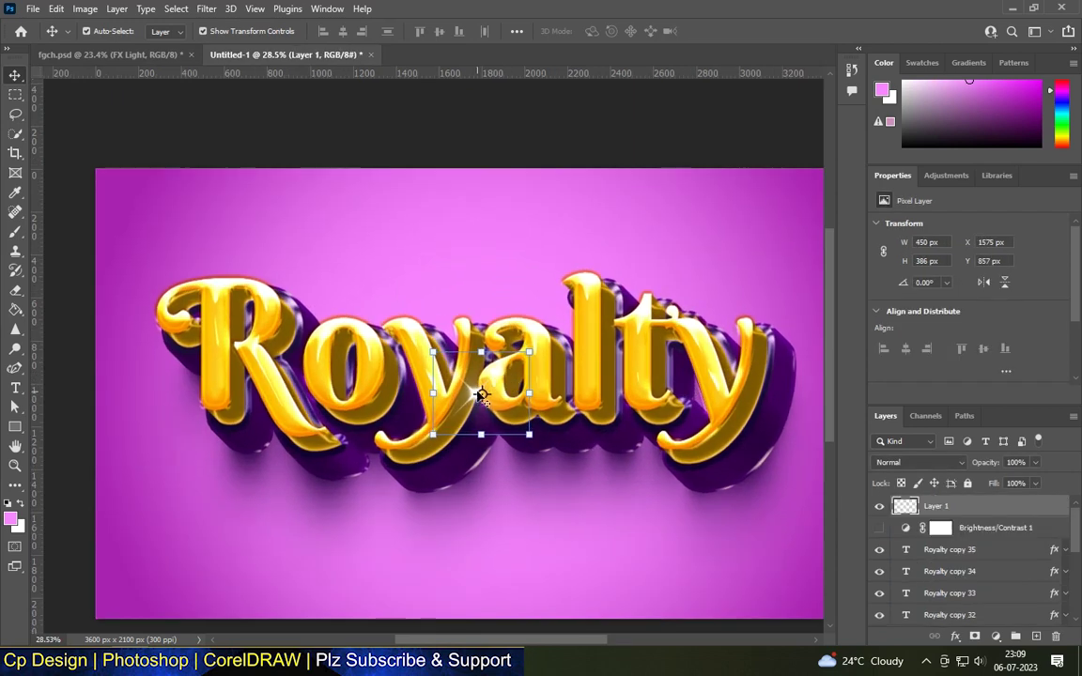
key(ctrl+bracketleft)
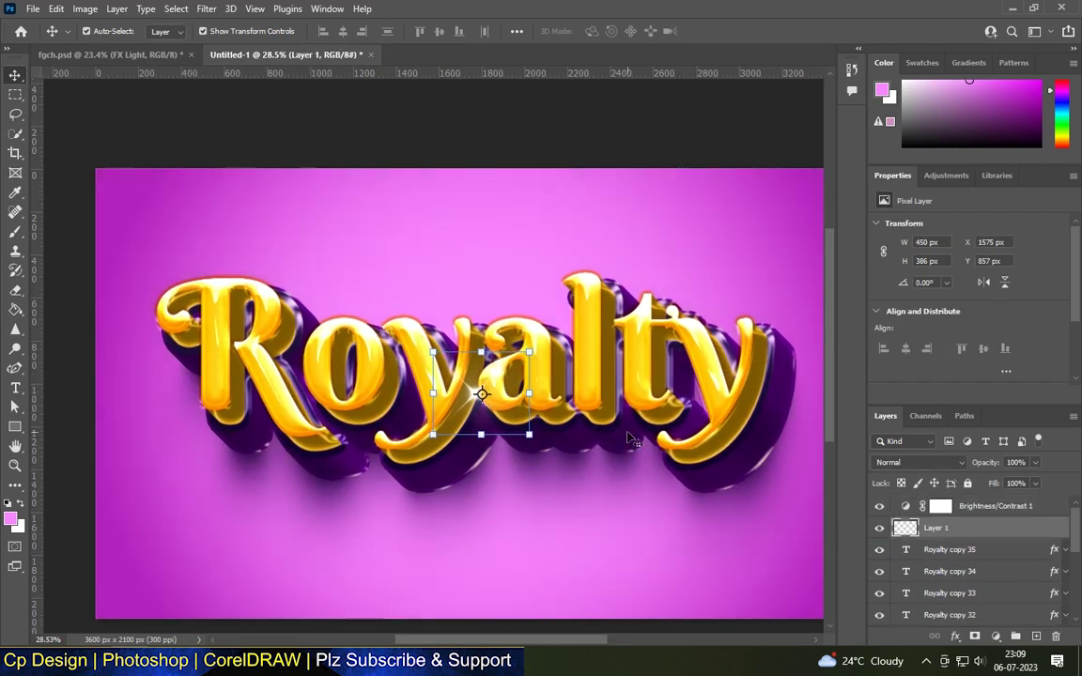
drag(479, 377, 226, 244)
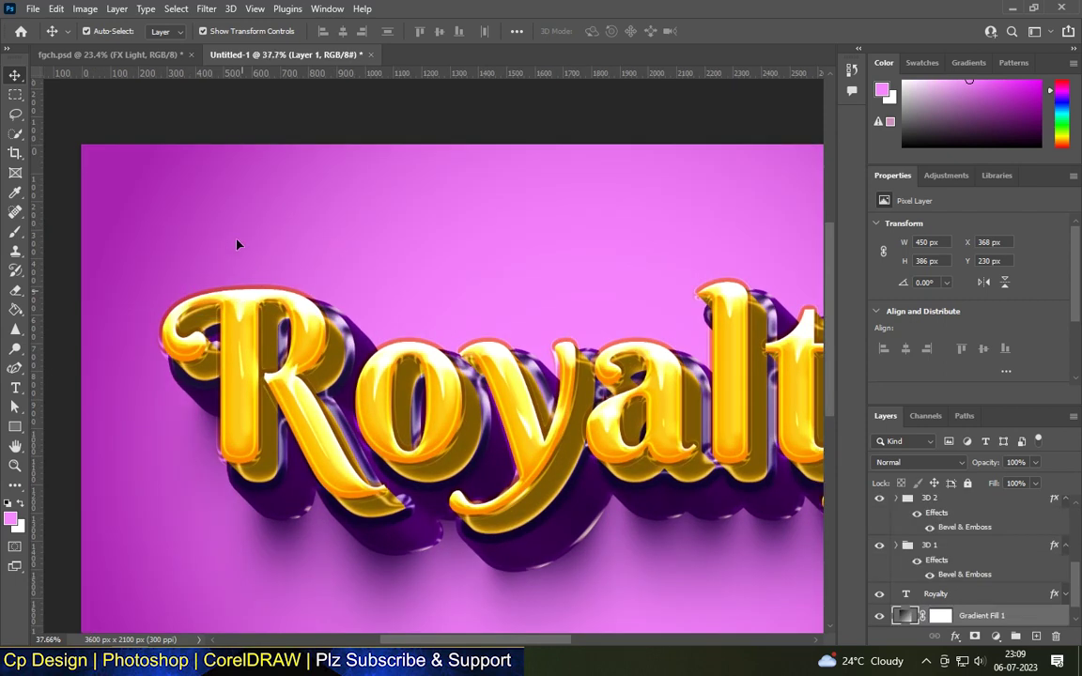
drag(336, 194, 243, 299)
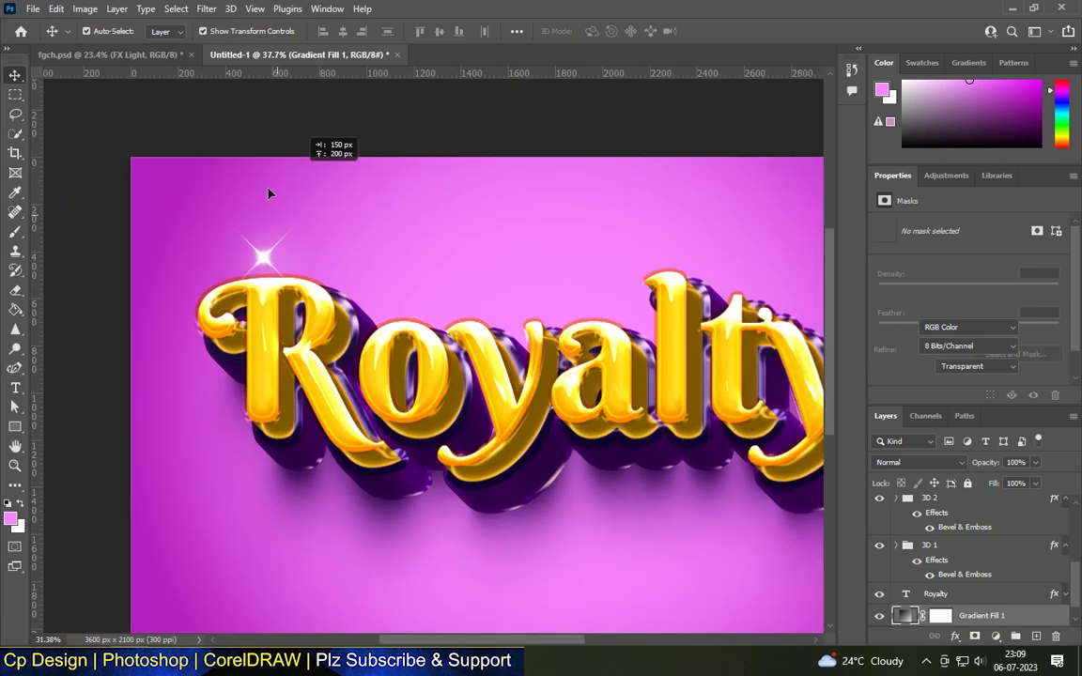
Step: Copy the sparkle onto the o, l and y, then stamp all visible layers onto a new layer
scroll(264, 209, down, 3)
scroll(264, 209, up, 3)
mouse_move(270, 252)
mouse_down()
mouse_move(274, 284)
mouse_move(485, 324)
mouse_up()
scroll(628, 309, right, 2)
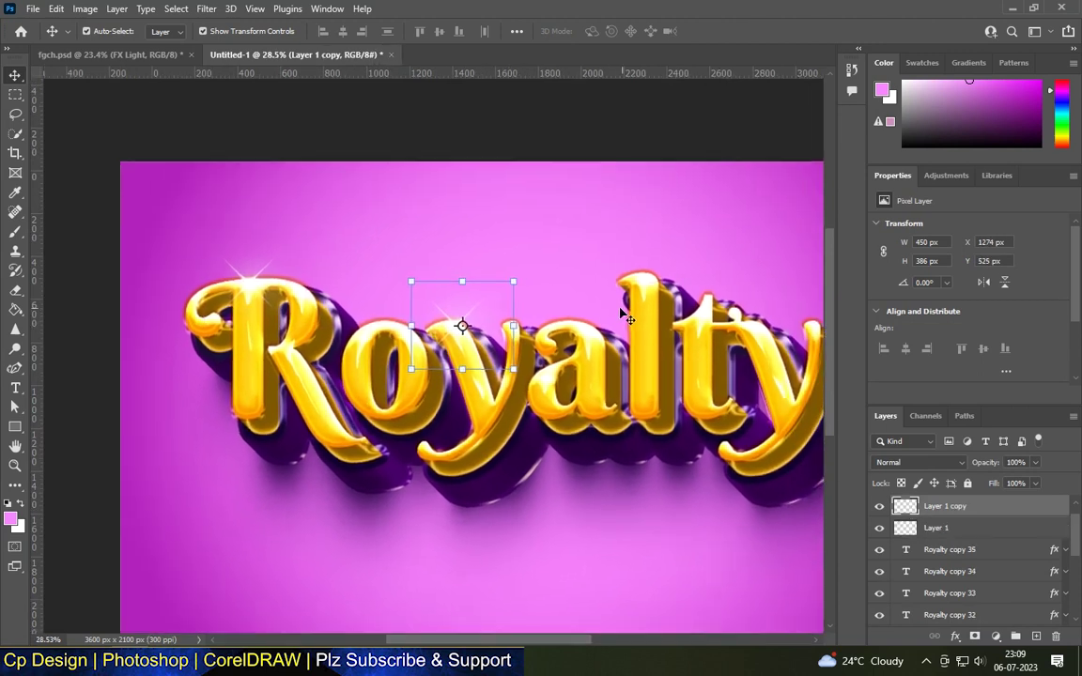
drag(648, 284, 647, 273)
scroll(657, 282, down, 2)
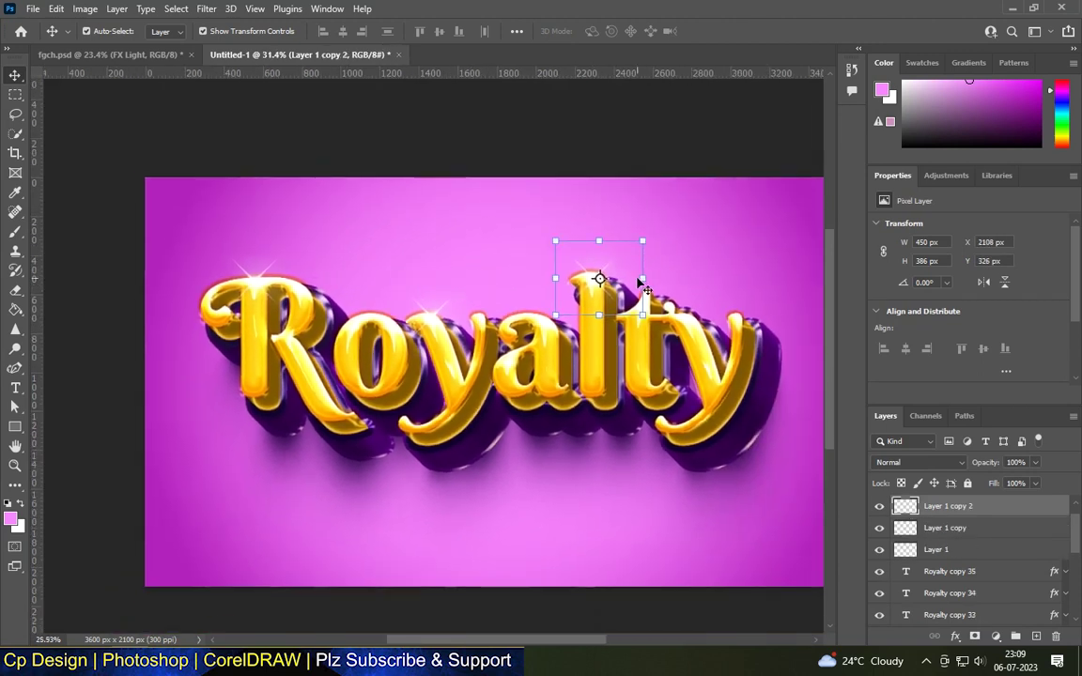
drag(569, 274, 712, 313)
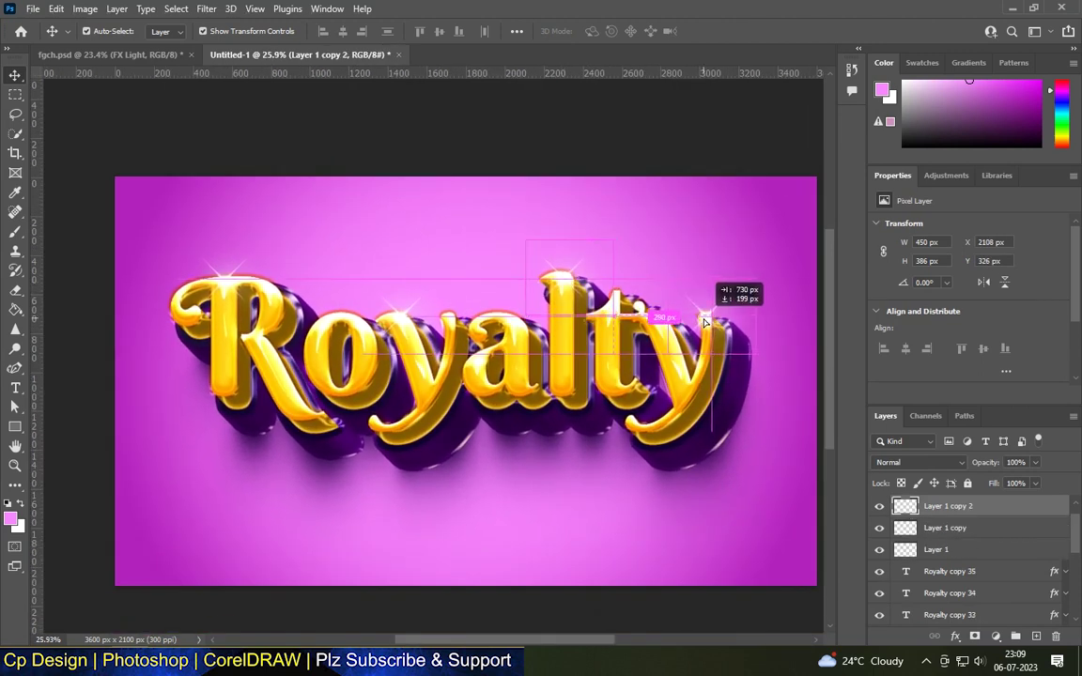
scroll(711, 310, down, 2)
click(313, 509)
key(ctrl+shift+alt+t)
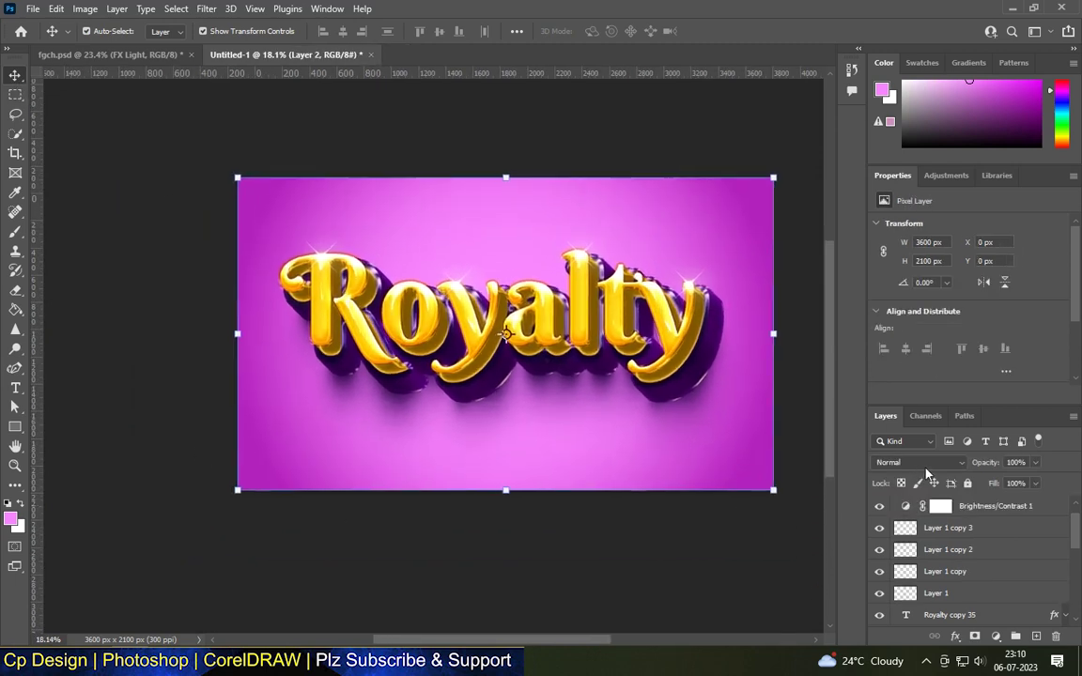
Step: In Camera Raw Filter, raise Temperature, Tint, Texture, Clarity, Dehaze and Saturation on the merged layer
key(ctrl+plus)
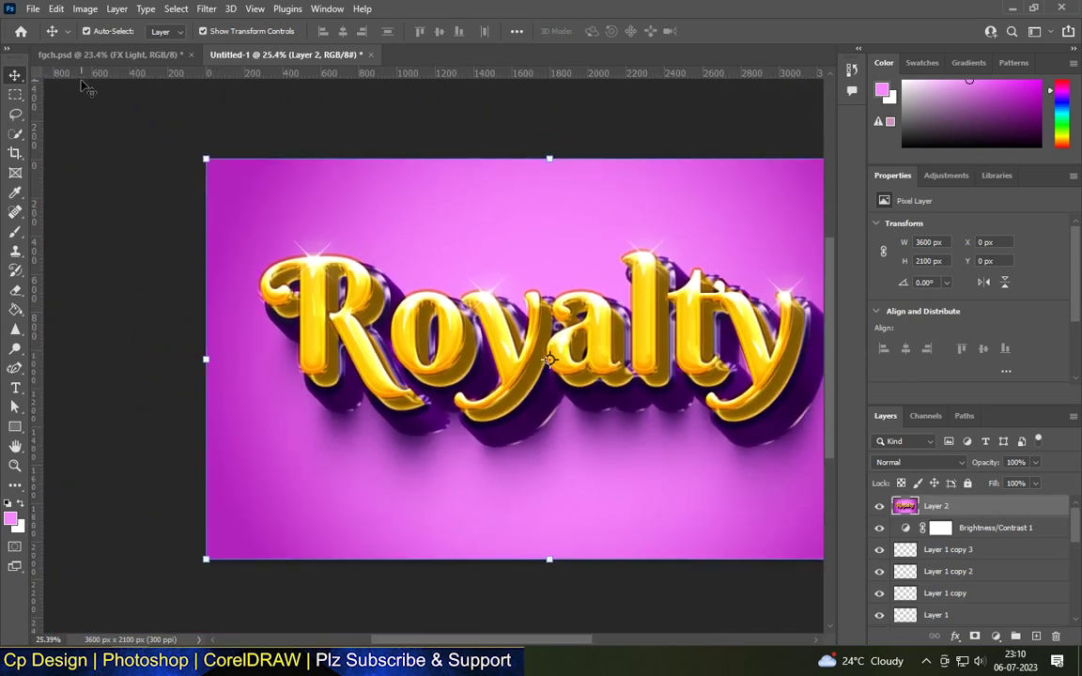
click(201, 11)
click(240, 120)
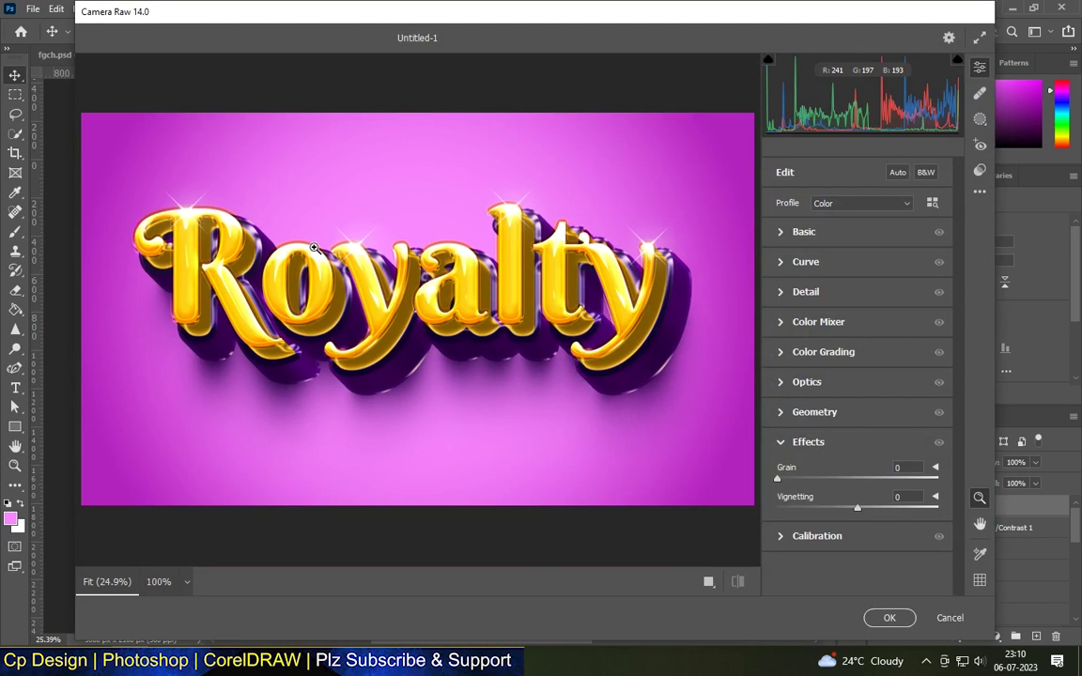
click(804, 231)
mouse_move(857, 249)
mouse_down()
mouse_move(875, 273)
mouse_move(861, 309)
mouse_move(855, 422)
mouse_move(872, 506)
mouse_move(953, 543)
mouse_move(863, 545)
mouse_move(863, 566)
mouse_up()
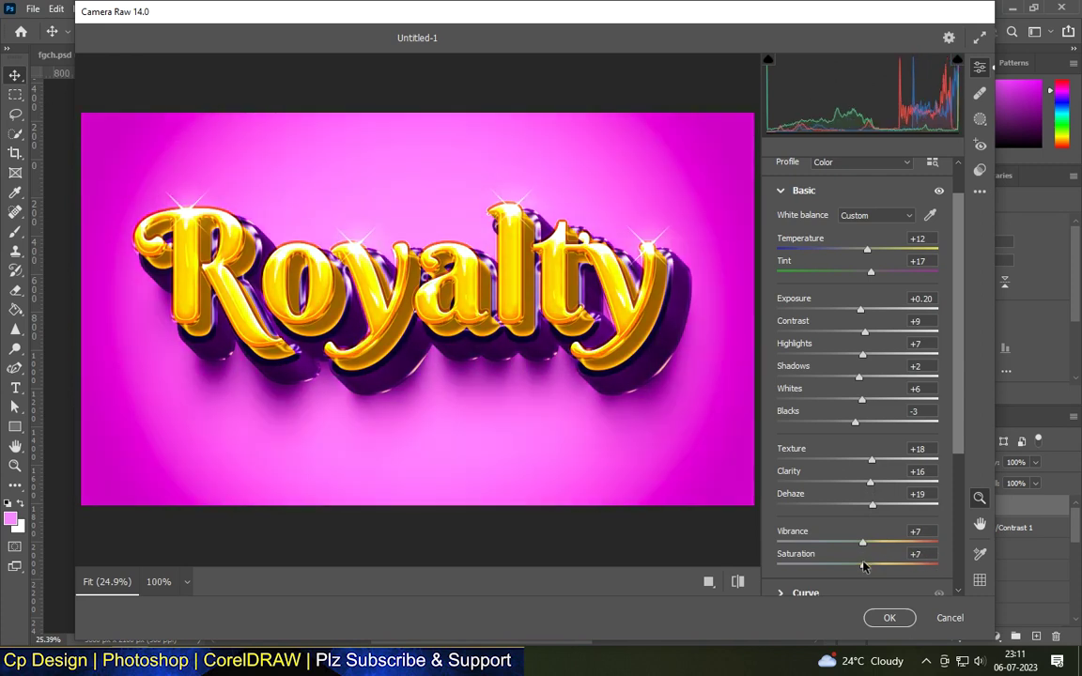
drag(865, 566, 866, 556)
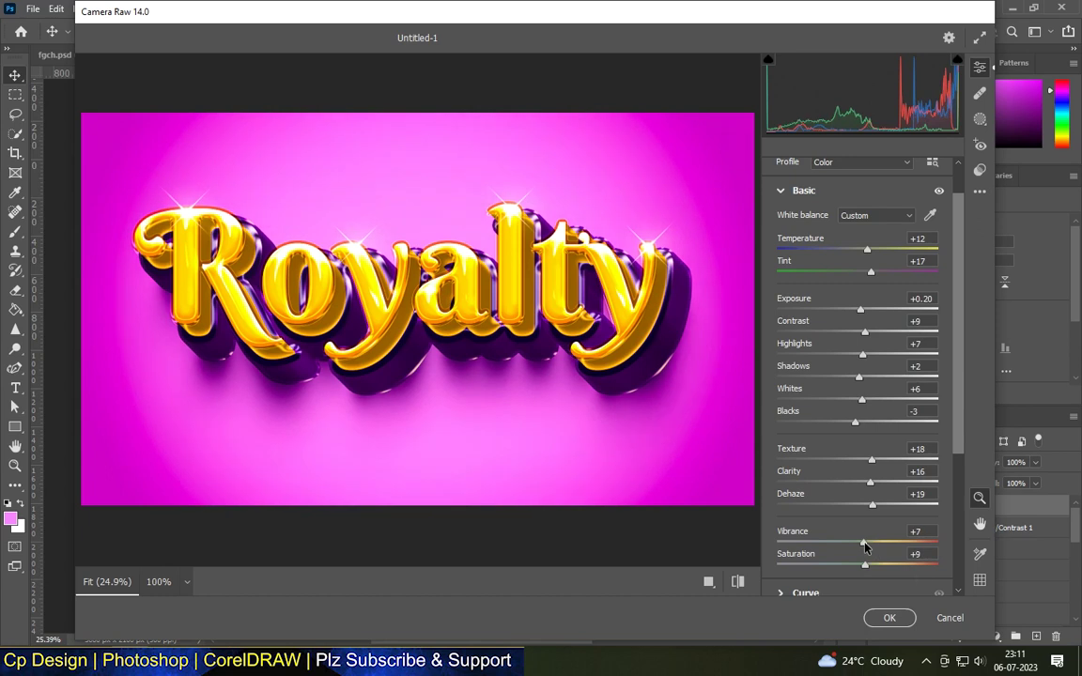
Step: Add a -33 vignette and apply the Camera Raw filter
scroll(828, 512, down, 5)
click(807, 550)
drag(855, 509, 828, 512)
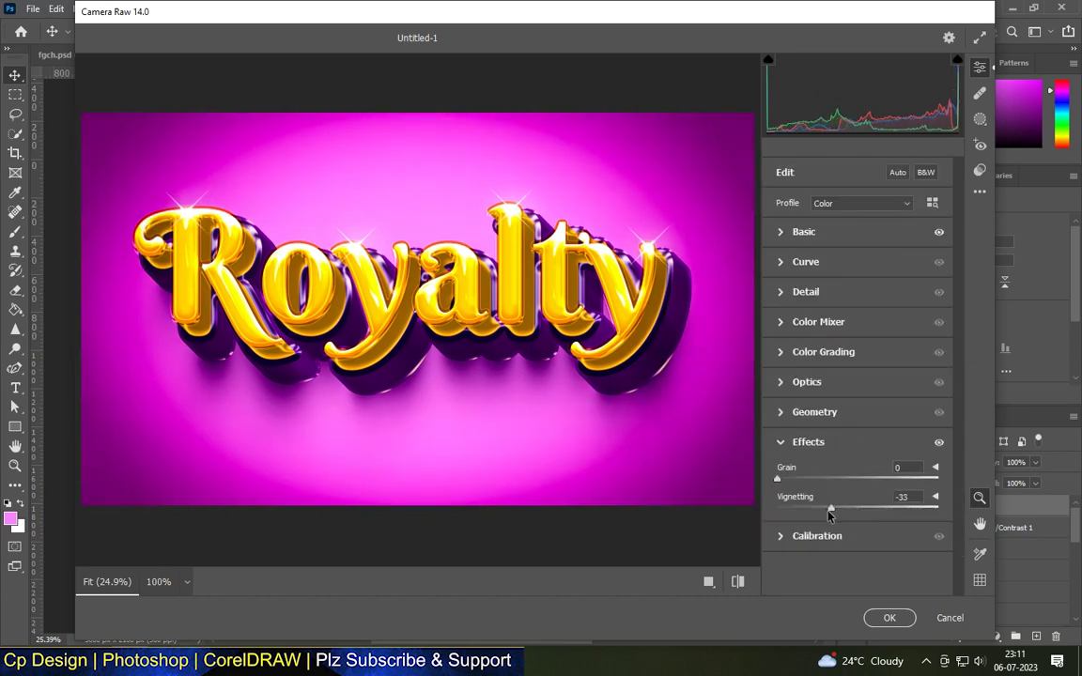
click(883, 608)
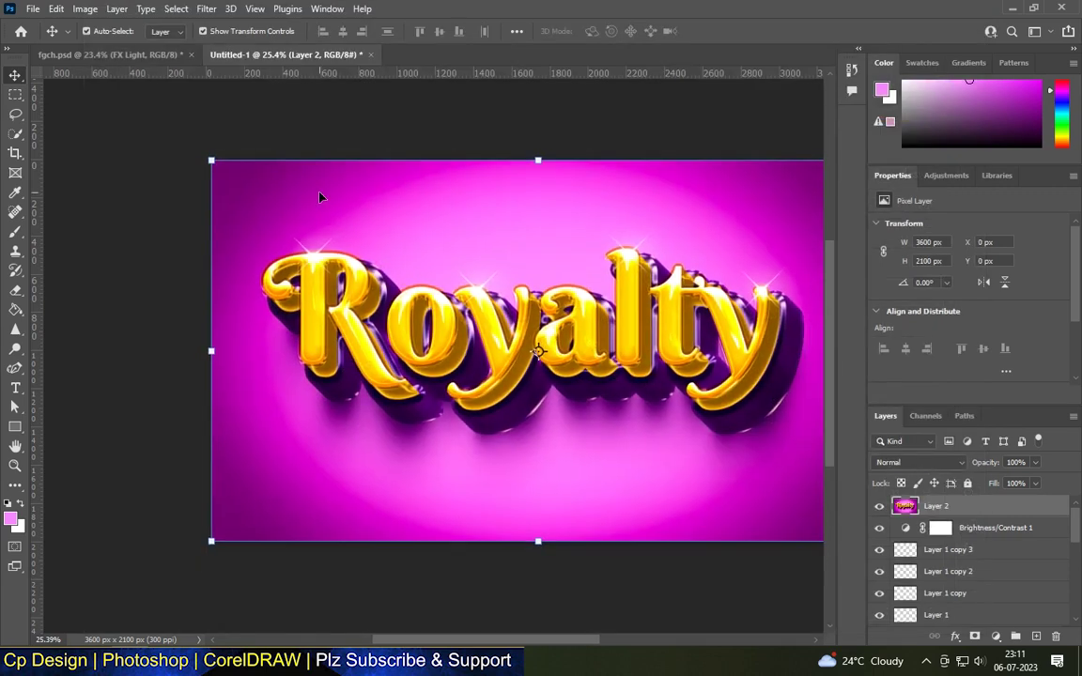
scroll(319, 192, down, 1)
scroll(490, 231, up, 3)
scroll(500, 211, down, 1)
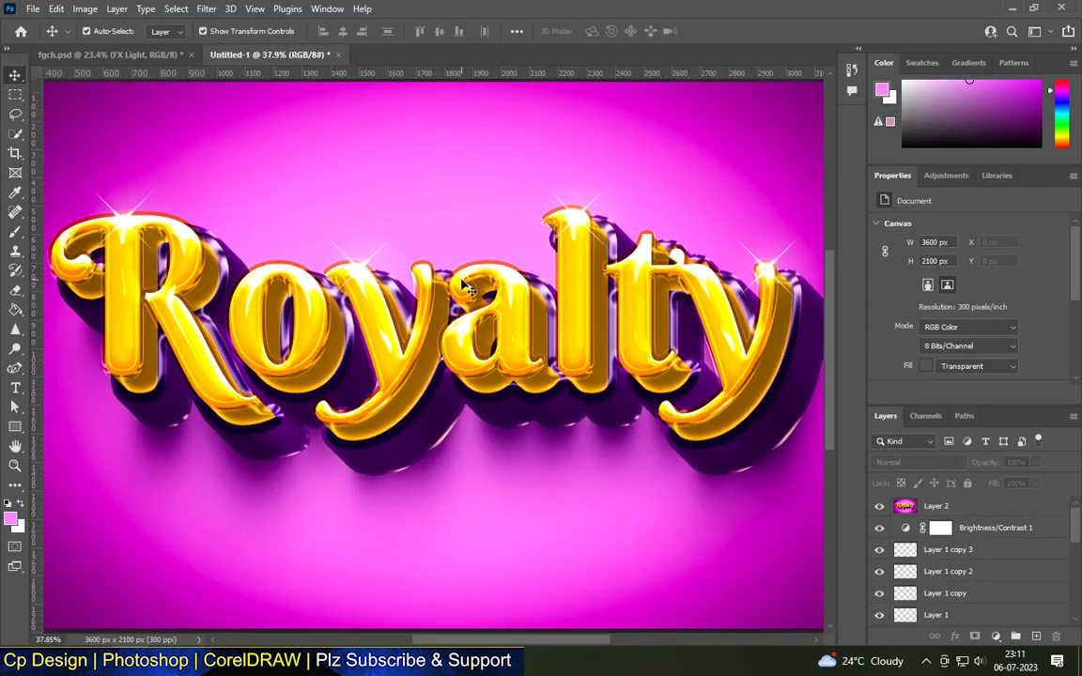